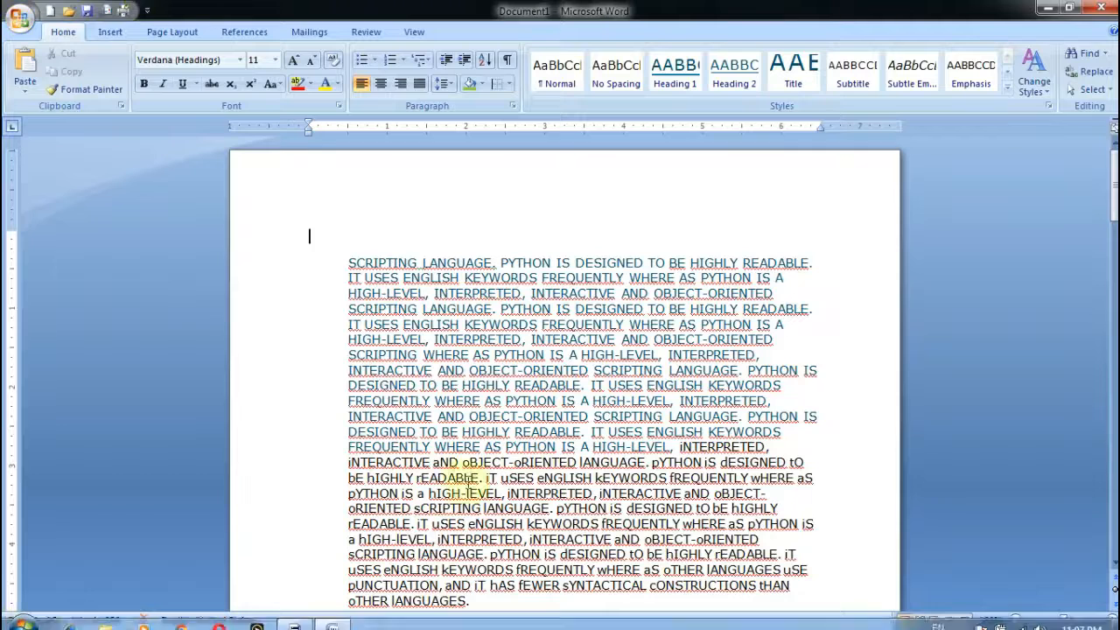
Insert the built-in Mod cover page at the front of the document and look it over
{"action": "left_click", "coordinate": [108, 33]}
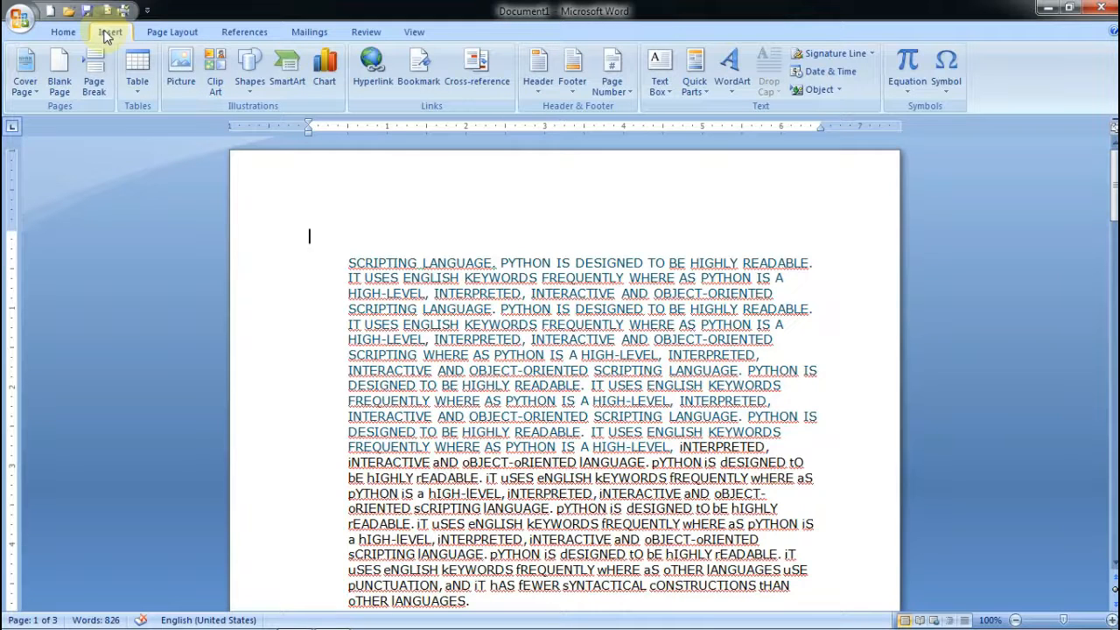
{"action": "left_click", "coordinate": [19, 88]}
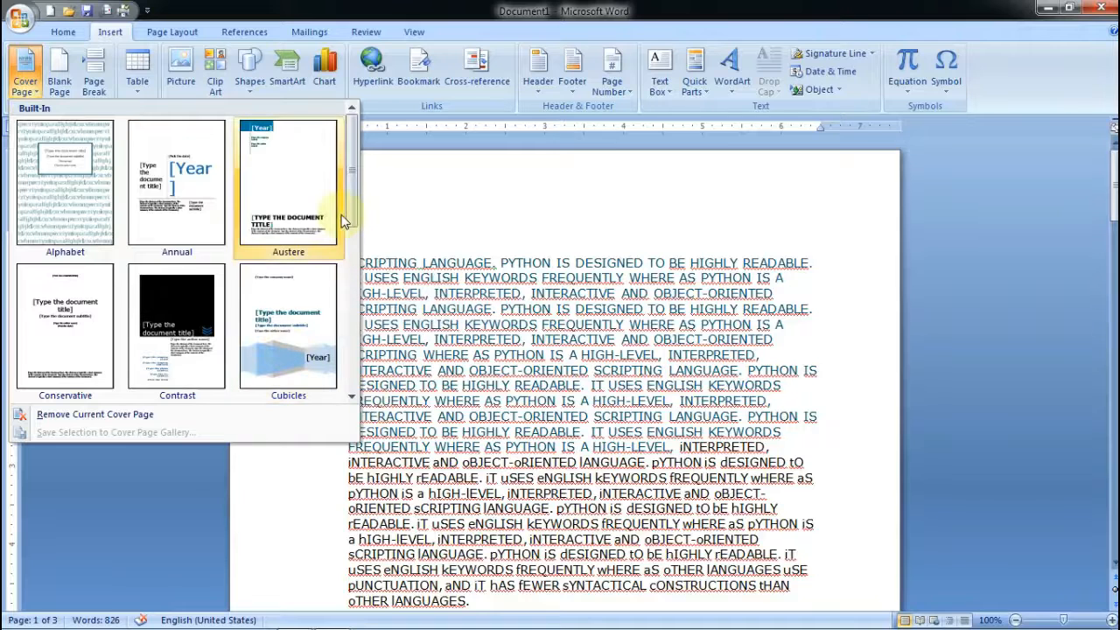
{"action": "scroll", "coordinate": [288, 294], "scroll_direction": "down", "scroll_amount": 3}
{"action": "scroll", "coordinate": [328, 315], "scroll_direction": "up", "scroll_amount": 1}
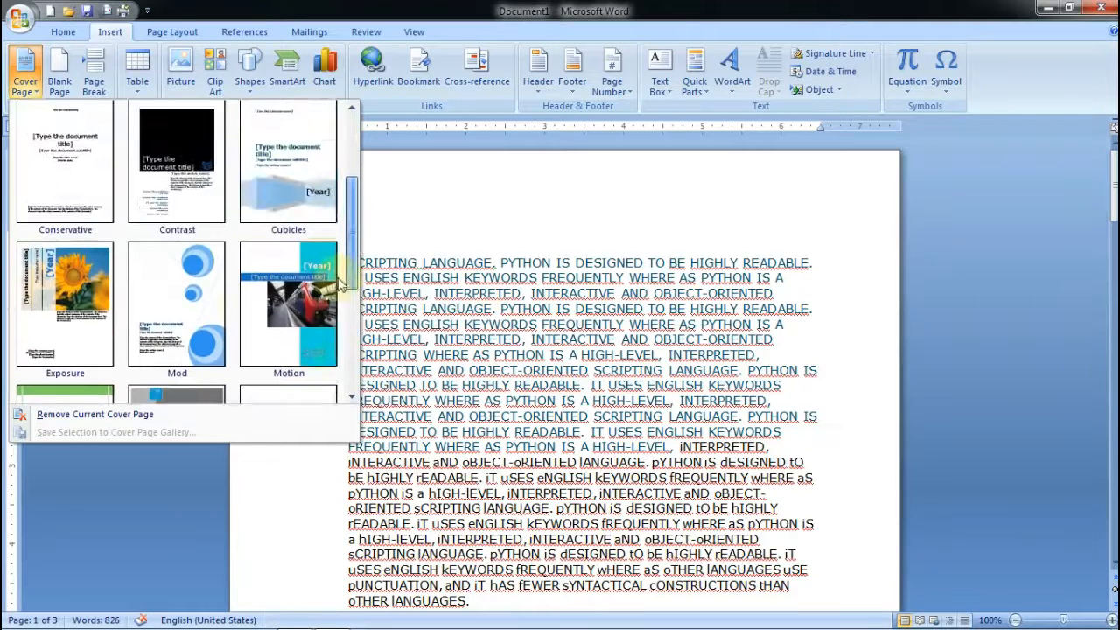
{"action": "left_click", "coordinate": [172, 298]}
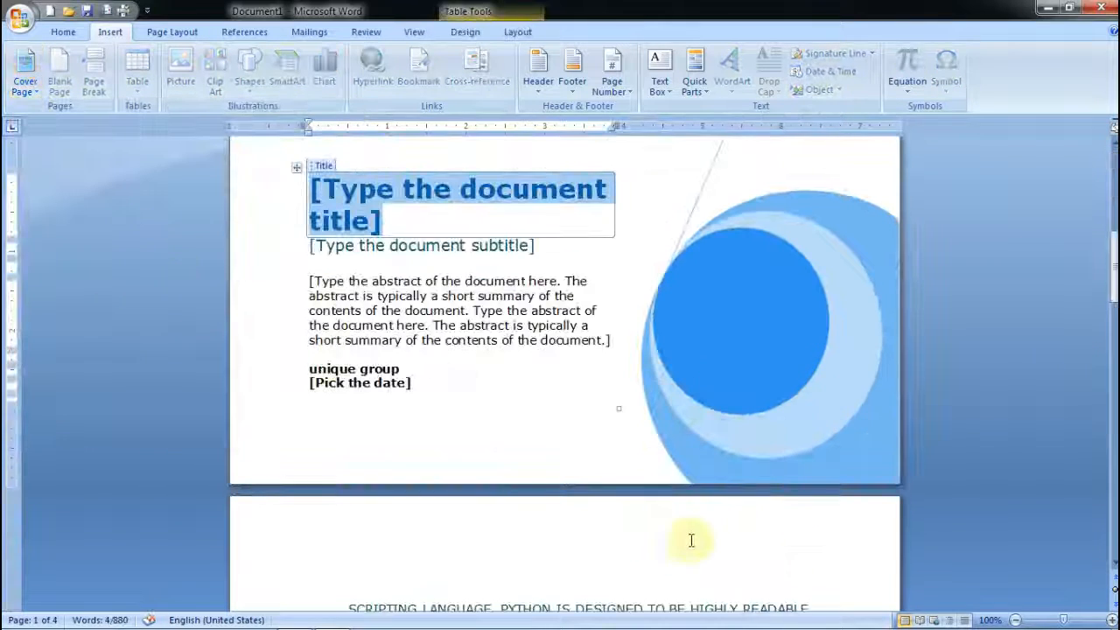
{"action": "scroll", "coordinate": [749, 588], "scroll_direction": "up", "scroll_amount": 6}
{"action": "scroll", "coordinate": [749, 585], "scroll_direction": "down", "scroll_amount": 15}
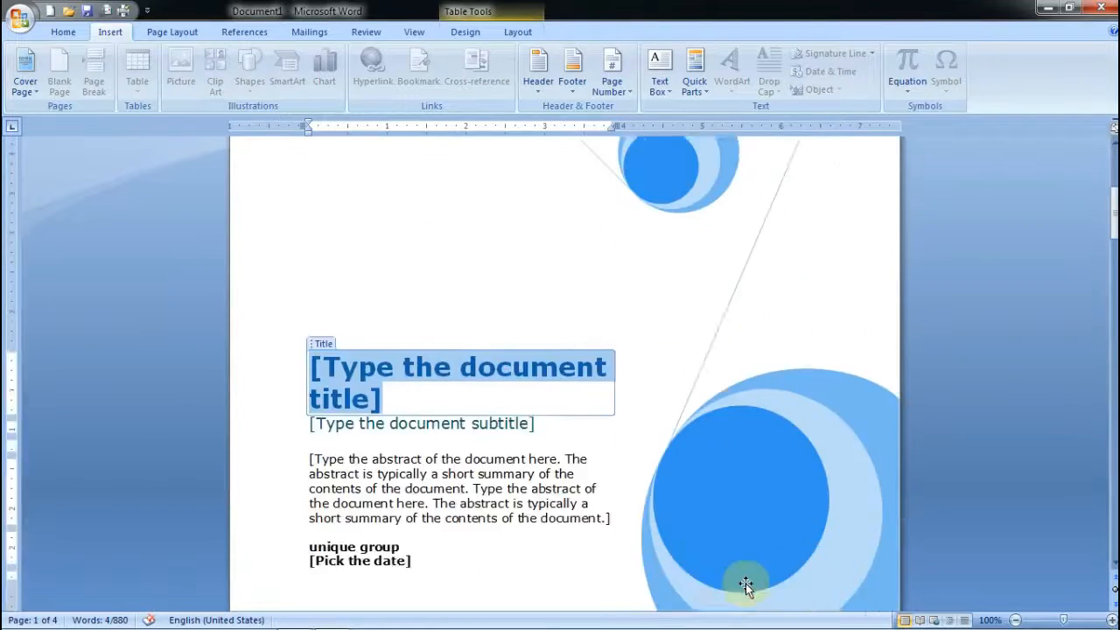
{"action": "scroll", "coordinate": [750, 560], "scroll_direction": "up", "scroll_amount": 7}
{"action": "scroll", "coordinate": [750, 551], "scroll_direction": "up", "scroll_amount": 1}
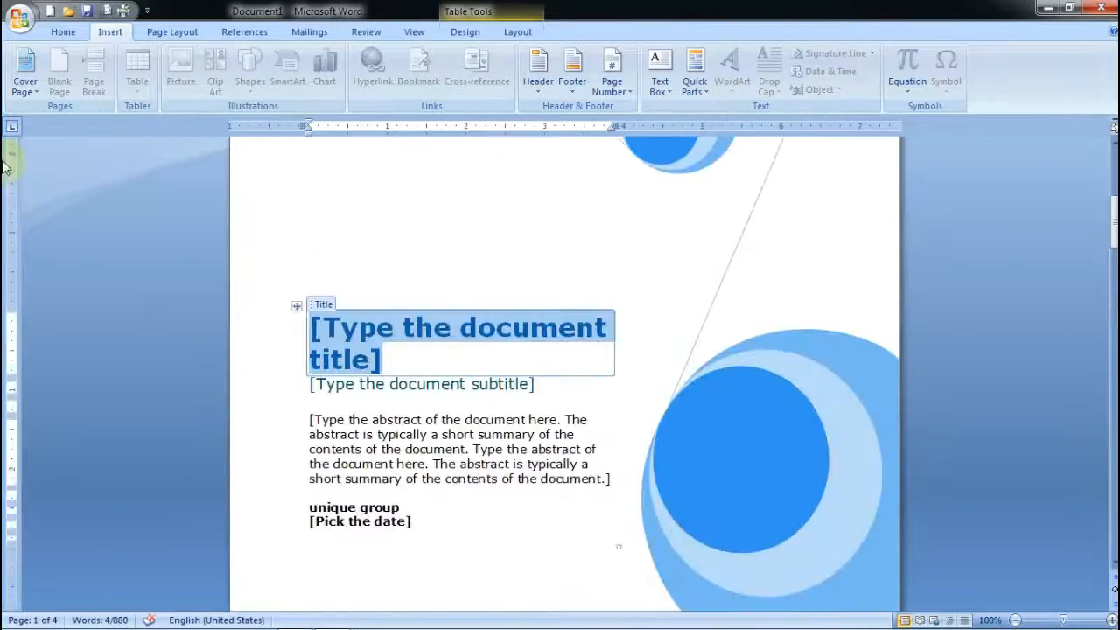
Replace the cover page with the Alphabet design, and replace that with the Austere design
{"action": "left_click", "coordinate": [25, 75]}
{"action": "left_click", "coordinate": [84, 172]}
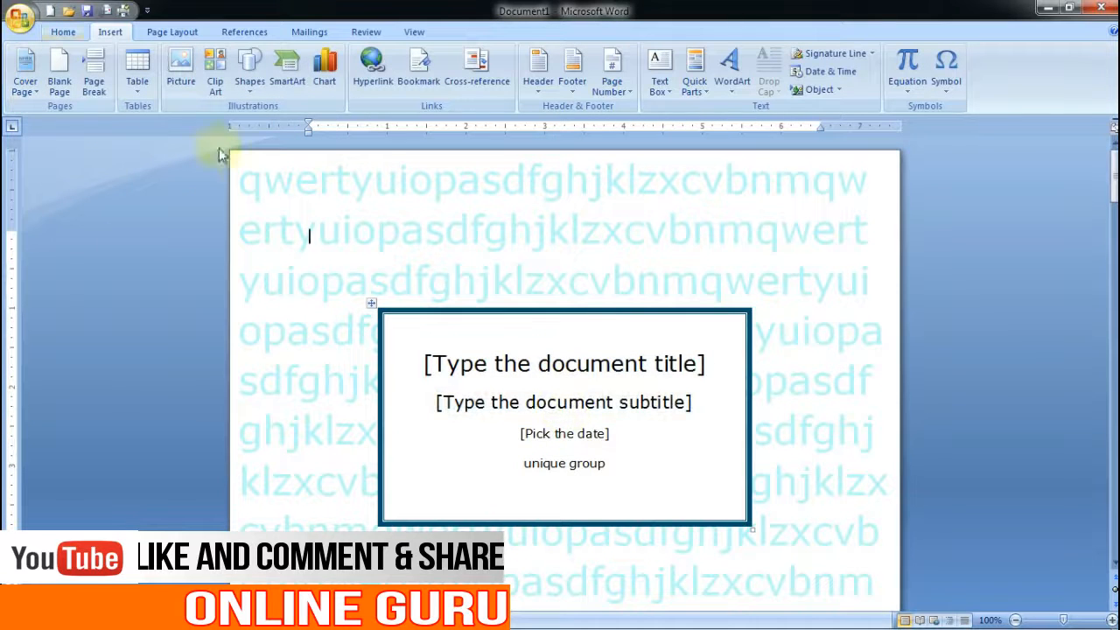
{"action": "left_click", "coordinate": [24, 77]}
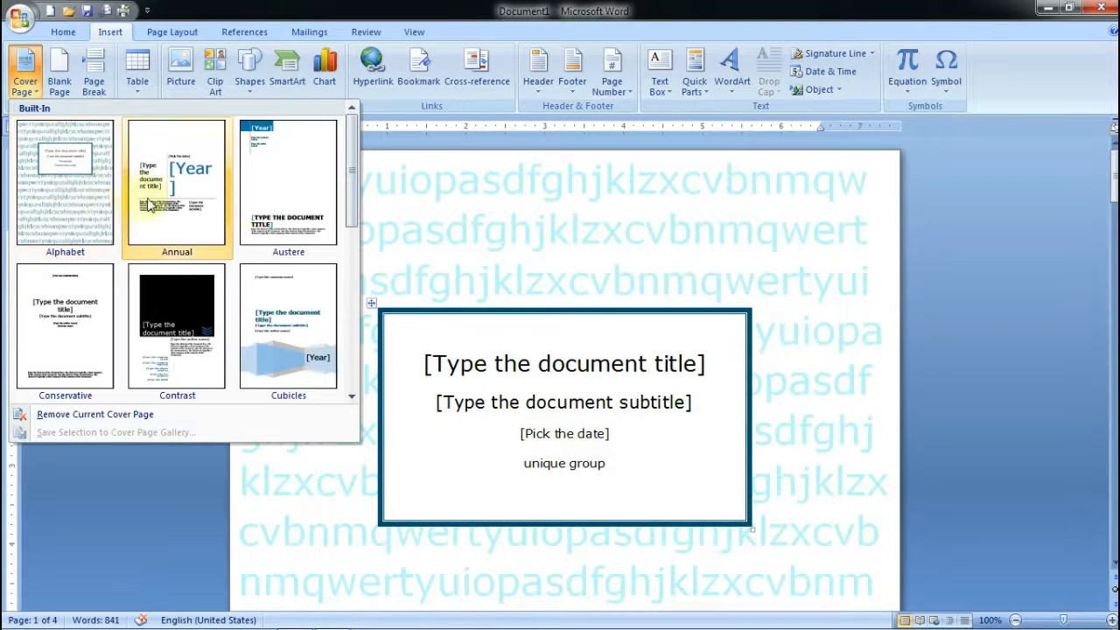
{"action": "left_click", "coordinate": [289, 210]}
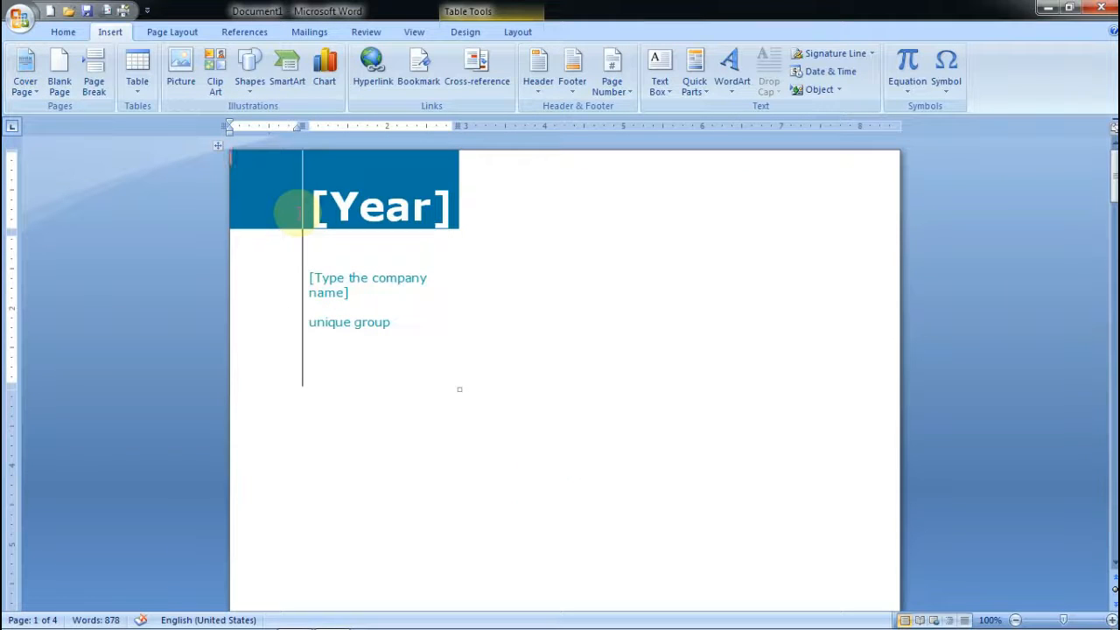
Undo all the cover page insertions so the document starts with the body text again
{"action": "key", "text": "ctrl+z"}
{"action": "key", "text": "ctrl+z"}
{"action": "key", "text": "ctrl+z"}
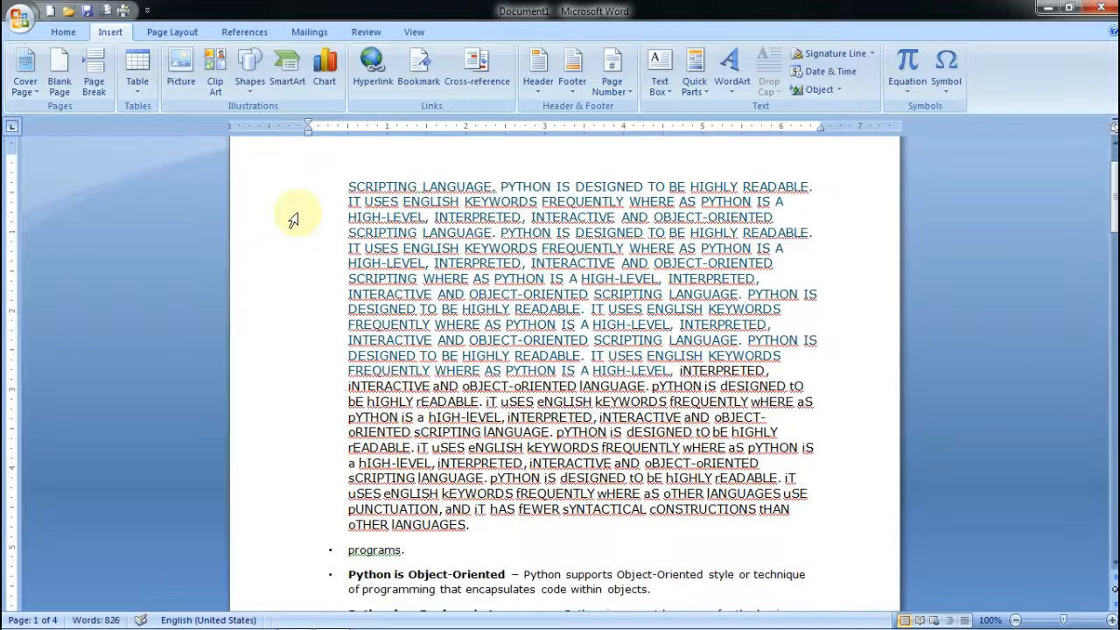
{"action": "scroll", "coordinate": [560, 560], "scroll_direction": "up", "scroll_amount": 2}
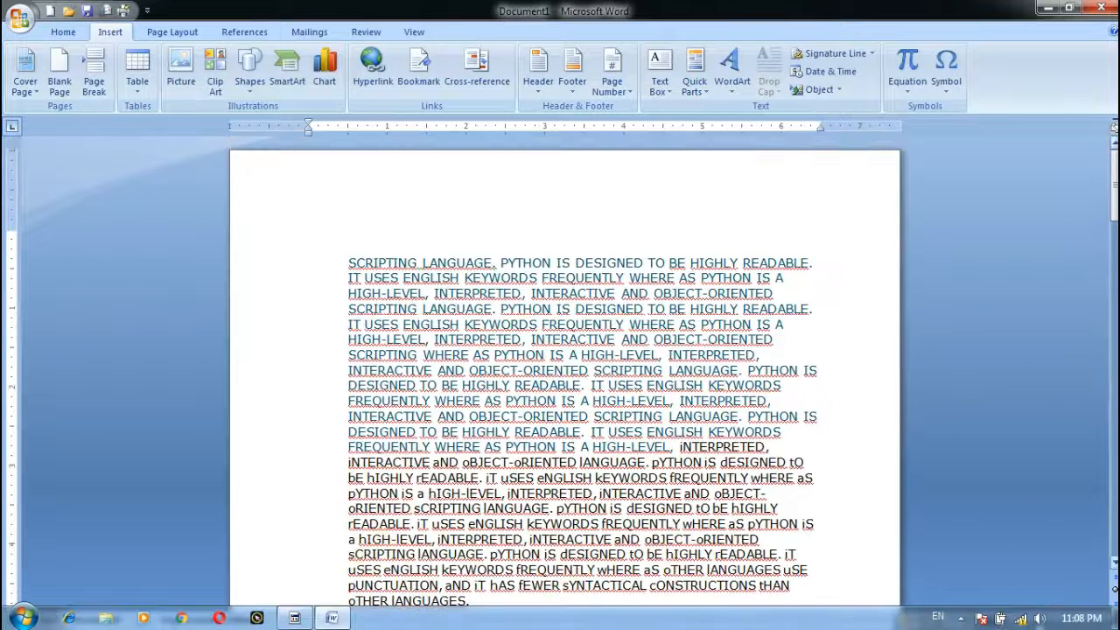
Insert a blank page before the body text and another after the paragraph ending in "oTHER lANGUAGES."
{"action": "left_click", "coordinate": [61, 88]}
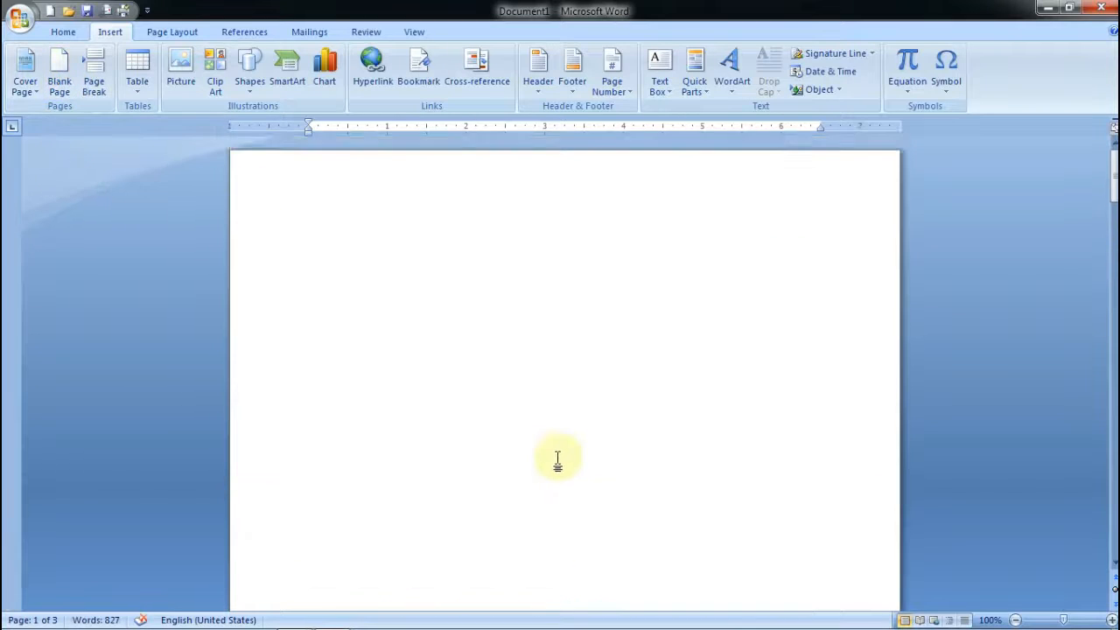
{"action": "scroll", "coordinate": [516, 385], "scroll_direction": "down", "scroll_amount": 10}
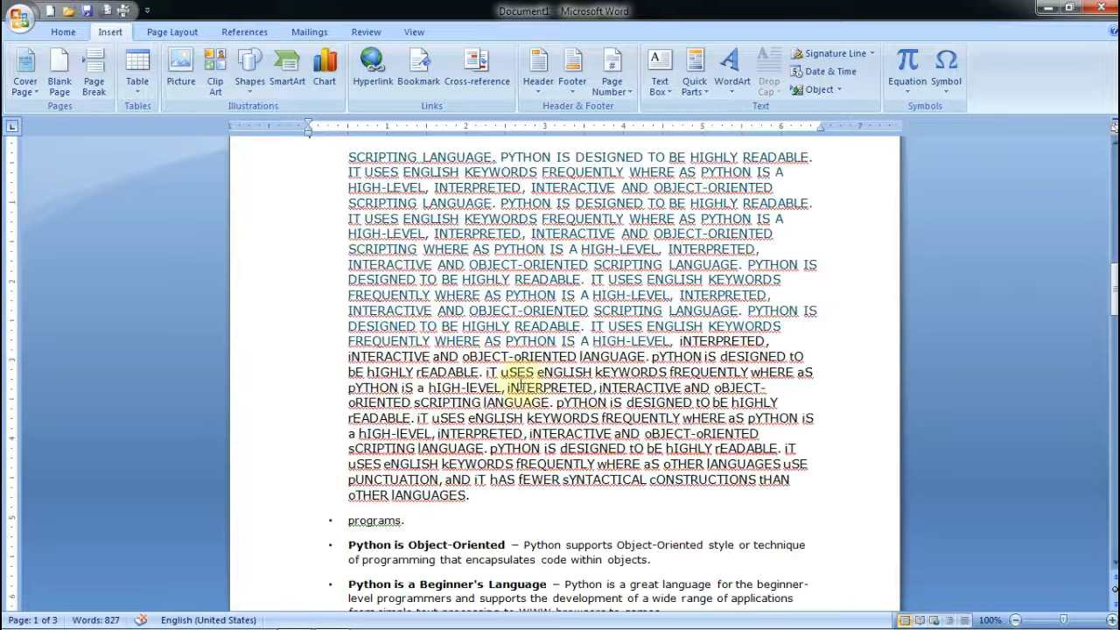
{"action": "left_click", "coordinate": [471, 495]}
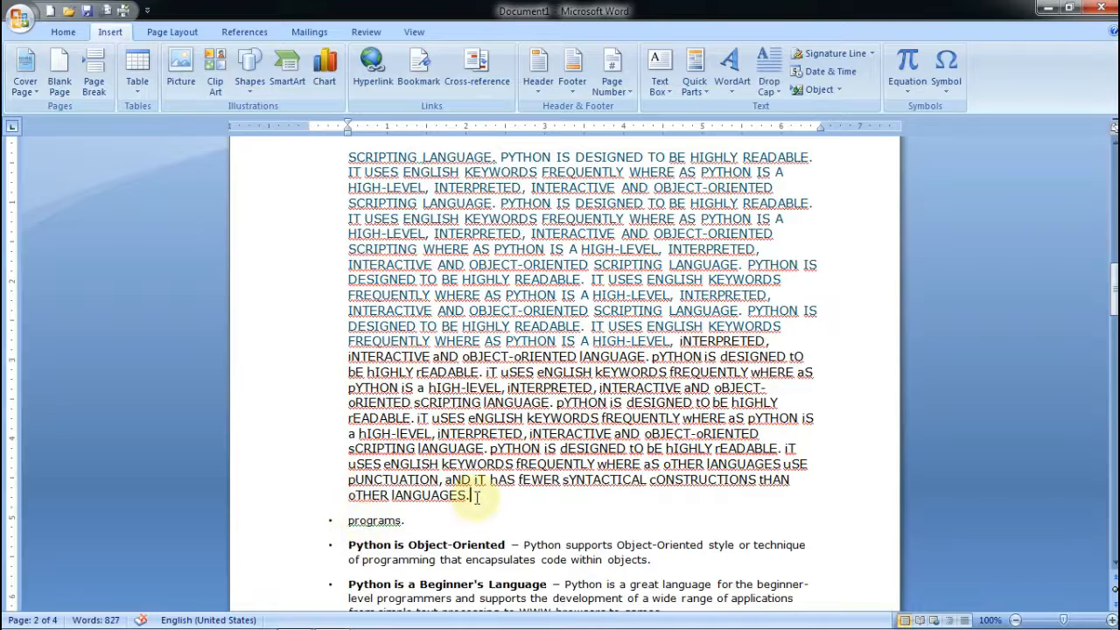
{"action": "left_click", "coordinate": [60, 77]}
{"action": "scroll", "coordinate": [644, 320], "scroll_direction": "up", "scroll_amount": 5}
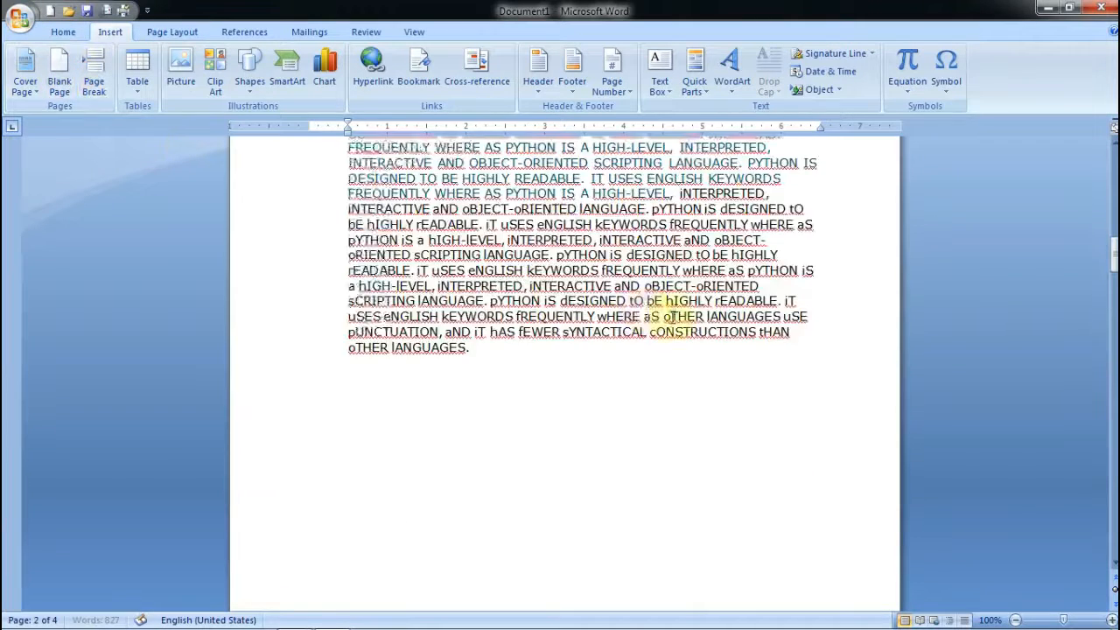
{"action": "scroll", "coordinate": [495, 483], "scroll_direction": "down", "scroll_amount": 20}
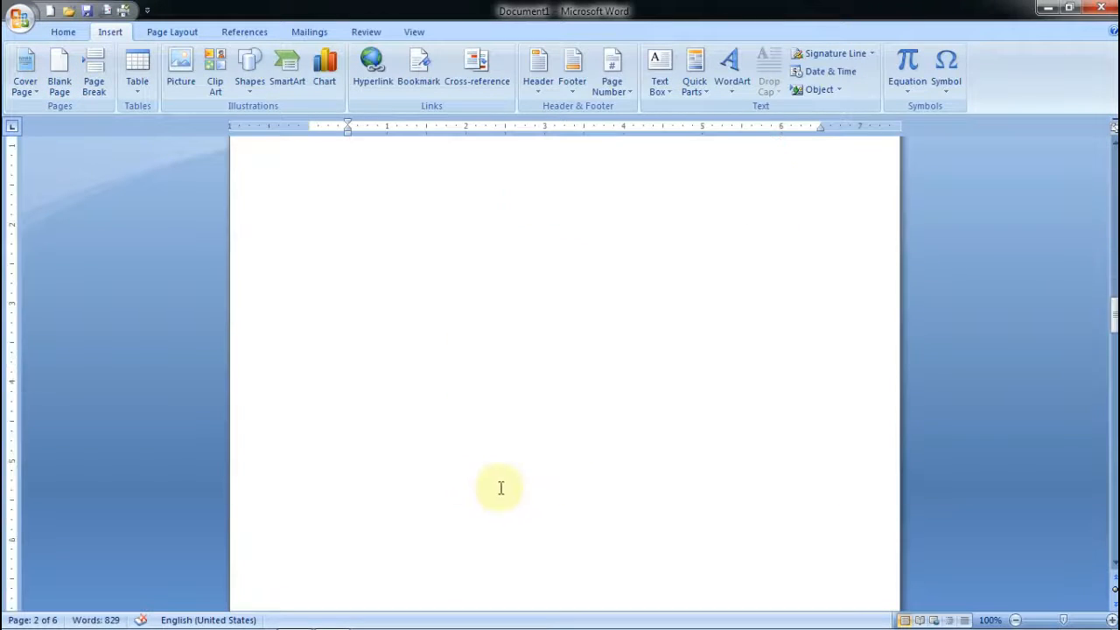
{"action": "scroll", "coordinate": [517, 480], "scroll_direction": "up", "scroll_amount": 15}
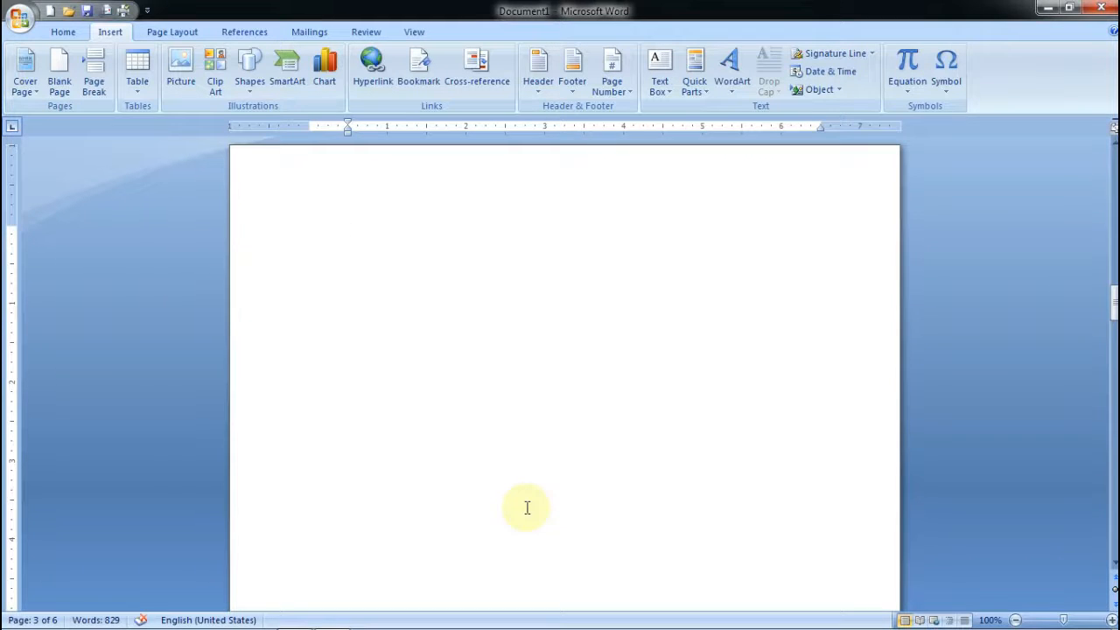
{"action": "scroll", "coordinate": [500, 530], "scroll_direction": "up", "scroll_amount": 20}
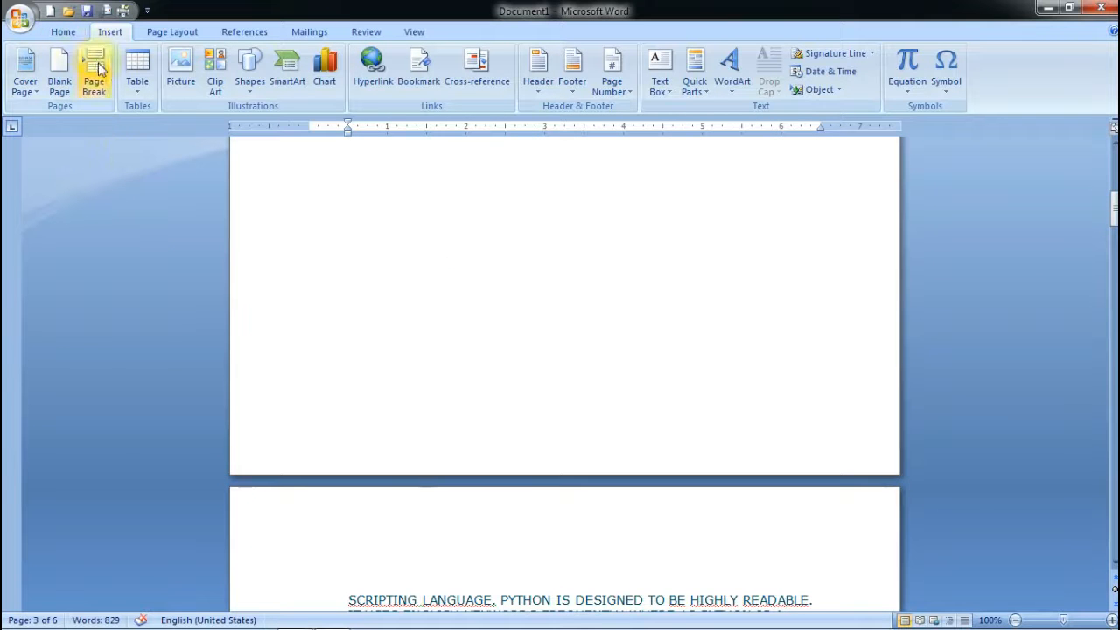
{"action": "scroll", "coordinate": [377, 388], "scroll_direction": "up", "scroll_amount": 8}
{"action": "scroll", "coordinate": [564, 606], "scroll_direction": "up", "scroll_amount": 2}
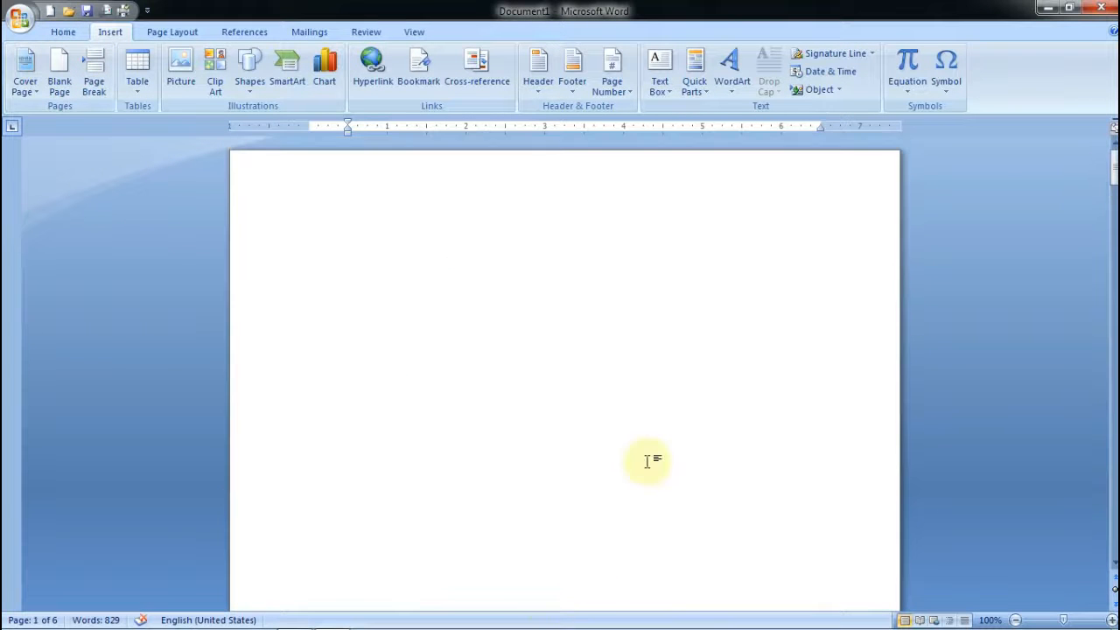
Undo both blank page insertions
{"action": "key", "text": "ctrl+z"}
{"action": "key", "text": "ctrl+z"}
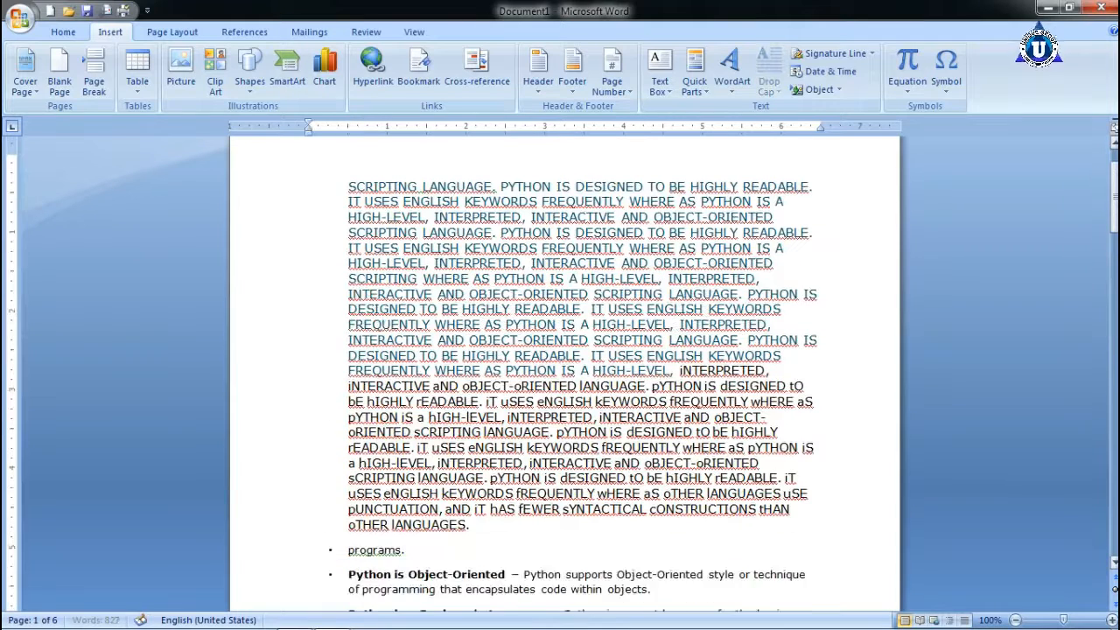
{"action": "left_click", "coordinate": [63, 32]}
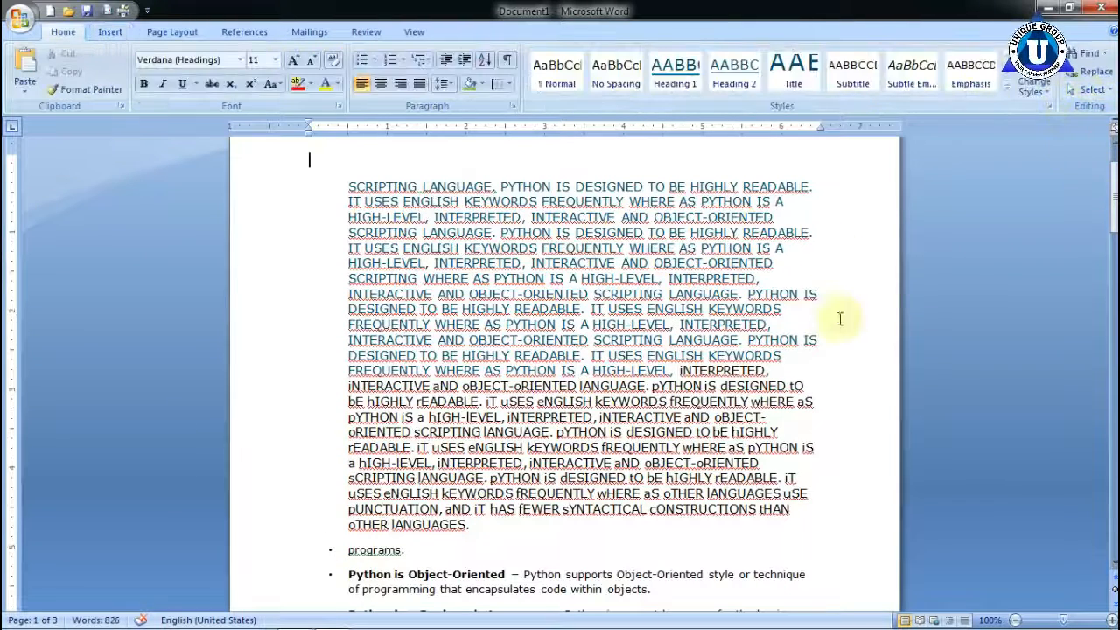
Insert a page break after "HIGH-LEVEL, INTERPRETED," in the seventh line of the first paragraph, and undo it
{"action": "left_click_drag", "start_coordinate": [669, 279], "coordinate": [750, 278]}
{"action": "left_click", "coordinate": [761, 278]}
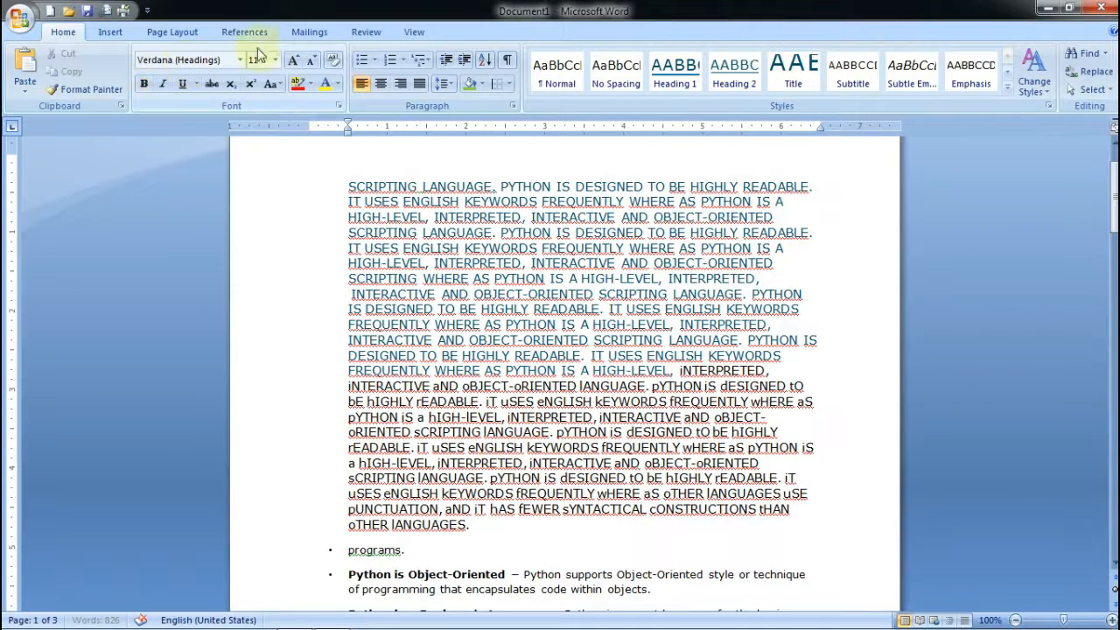
{"action": "left_click", "coordinate": [113, 32]}
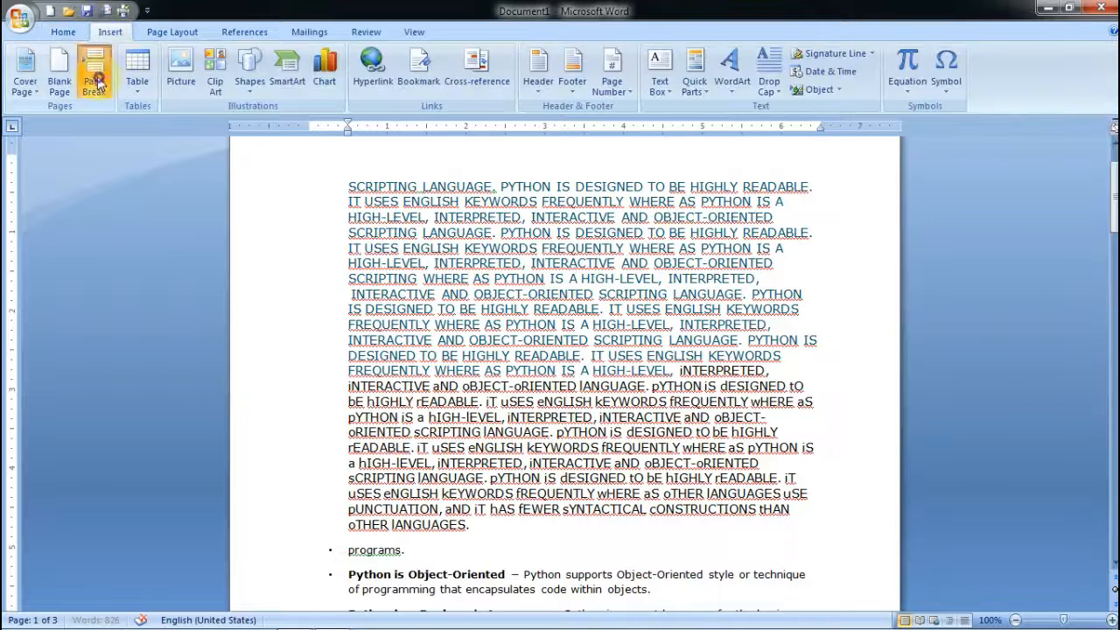
{"action": "left_click", "coordinate": [95, 74]}
{"action": "scroll", "coordinate": [678, 525], "scroll_direction": "up", "scroll_amount": 10}
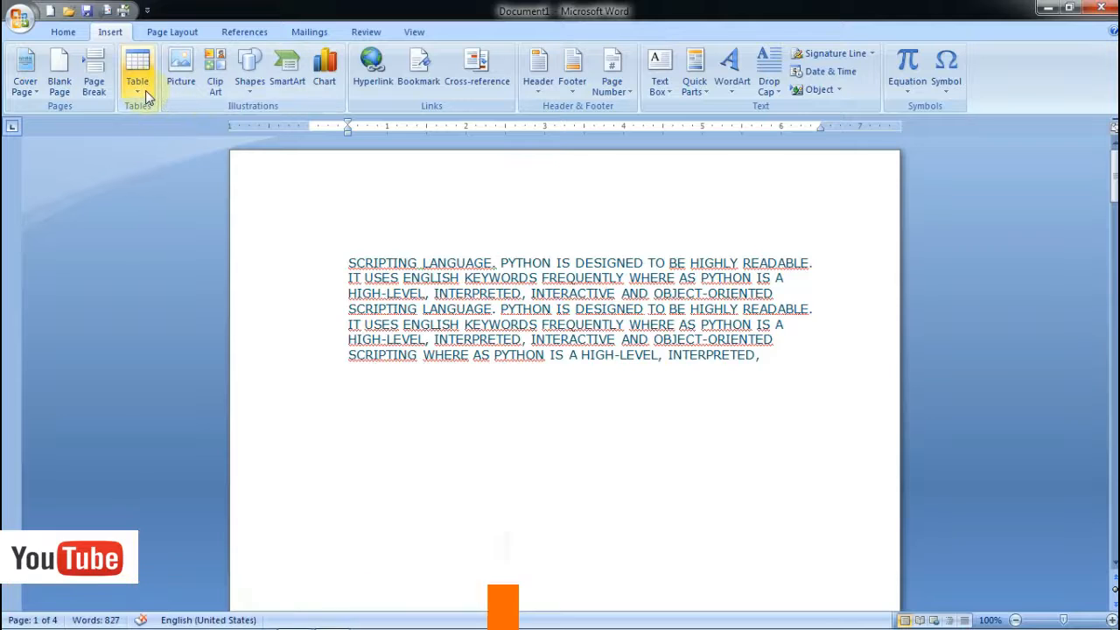
{"action": "key", "text": "ctrl+z"}
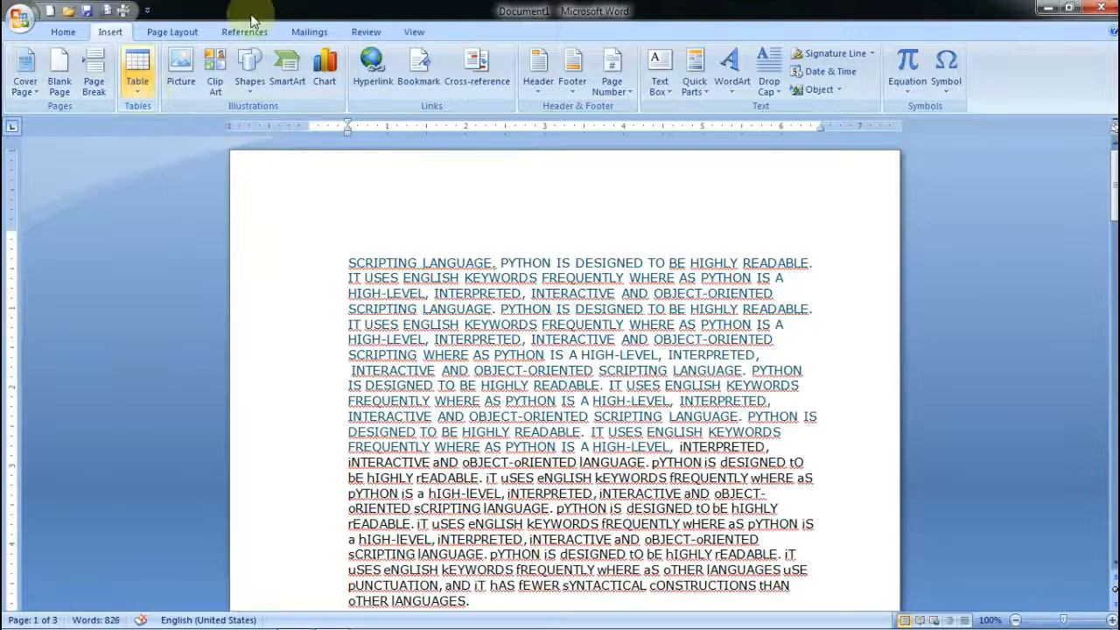
Add eight empty lines above the paragraph starting "SCRIPTING LANGUAGE." and place the cursor on the empty line at the top of the page
{"action": "left_click", "coordinate": [346, 261]}
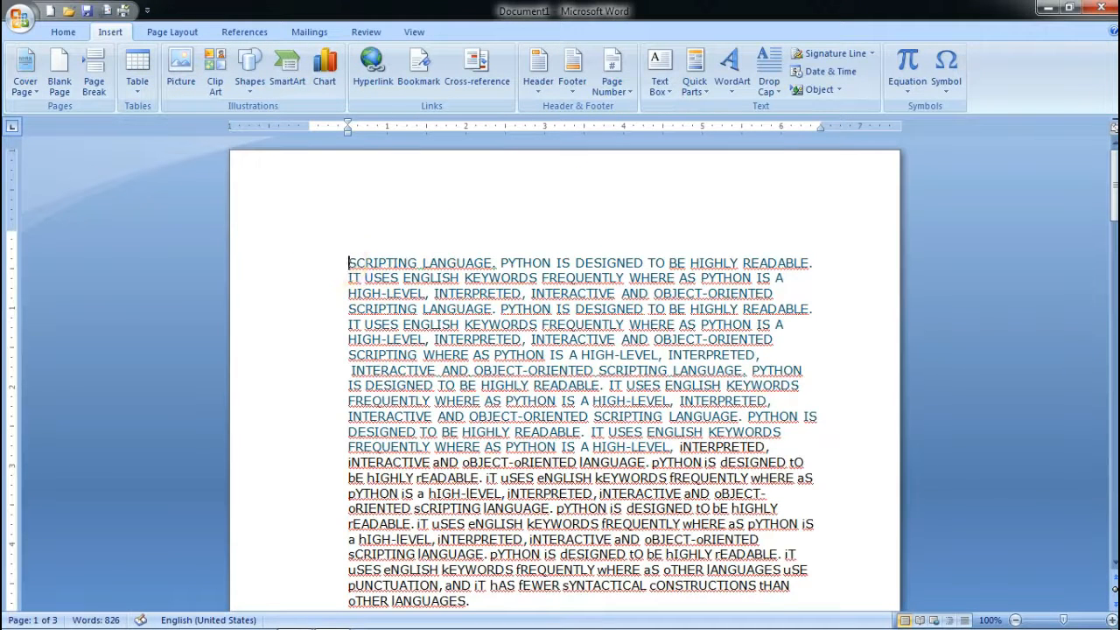
{"action": "key", "text": "Return"}
{"action": "key", "text": "Return"}
{"action": "key", "text": "Return"}
{"action": "key", "text": "Return"}
{"action": "key", "text": "Return"}
{"action": "key", "text": "Return"}
{"action": "key", "text": "Return"}
{"action": "key", "text": "Return"}
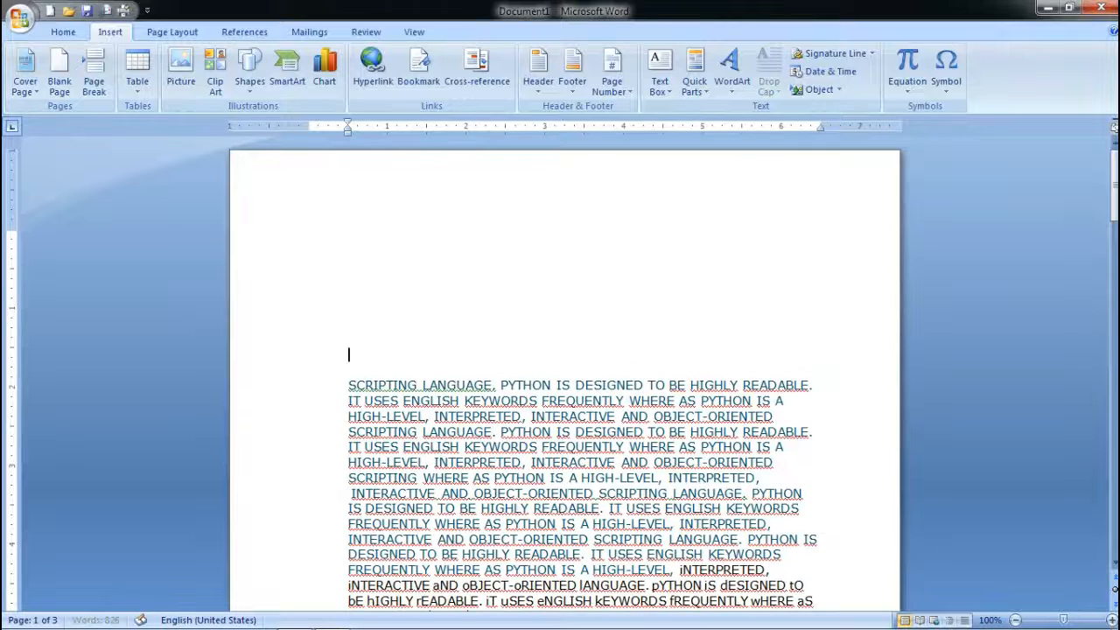
{"action": "key", "text": "Up"}
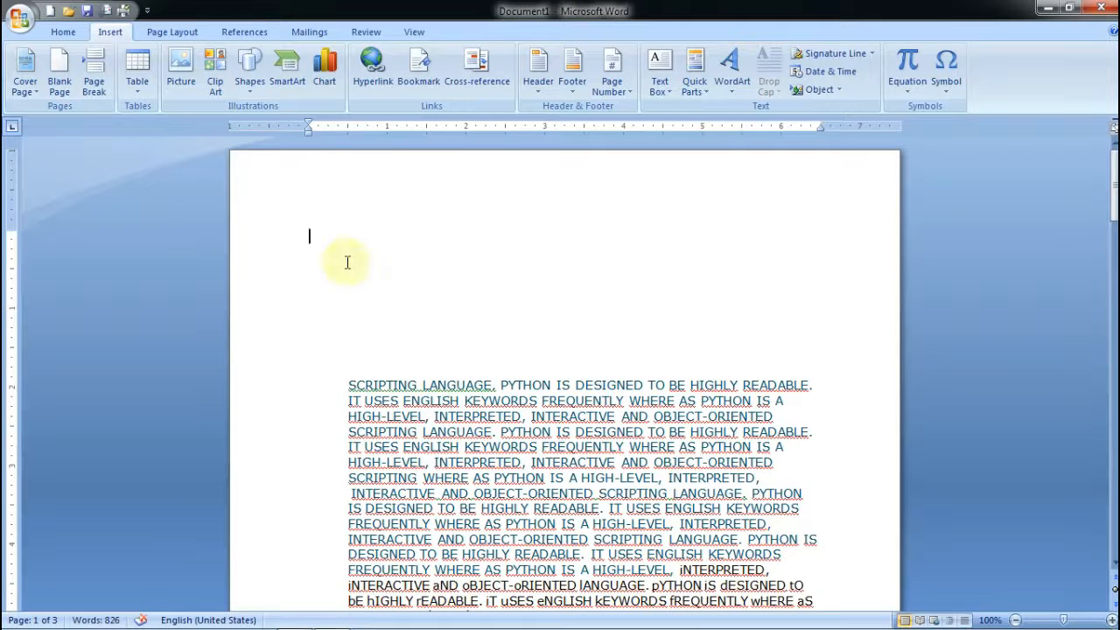
Insert a table with 5 columns and 2 rows at the top of the page and apply the blue light-shaded table style
{"action": "left_click", "coordinate": [137, 75]}
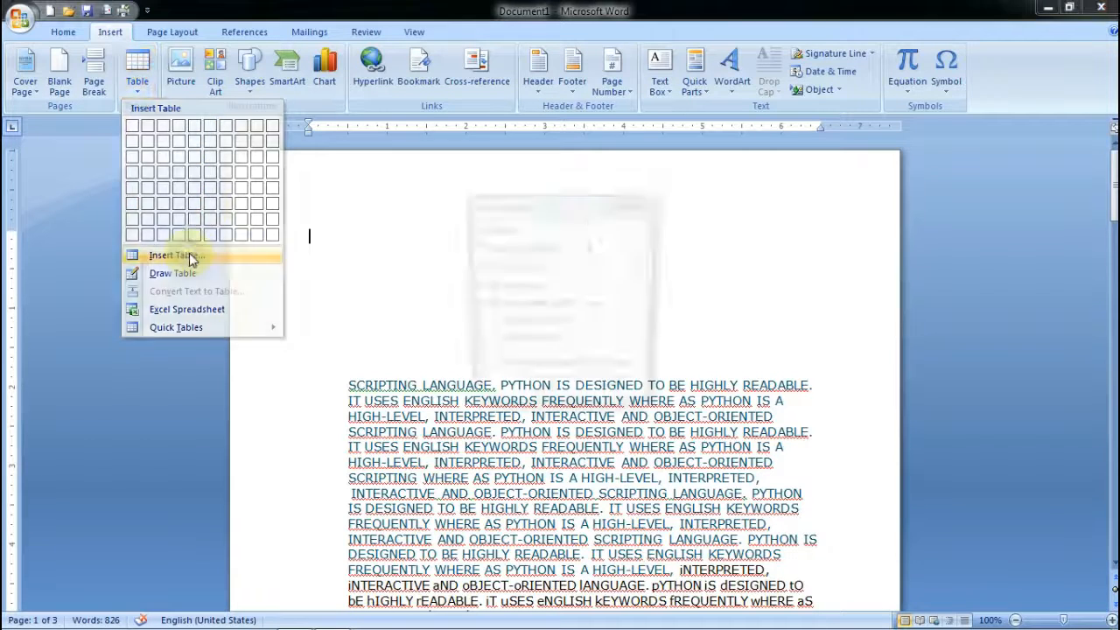
{"action": "left_click", "coordinate": [189, 252]}
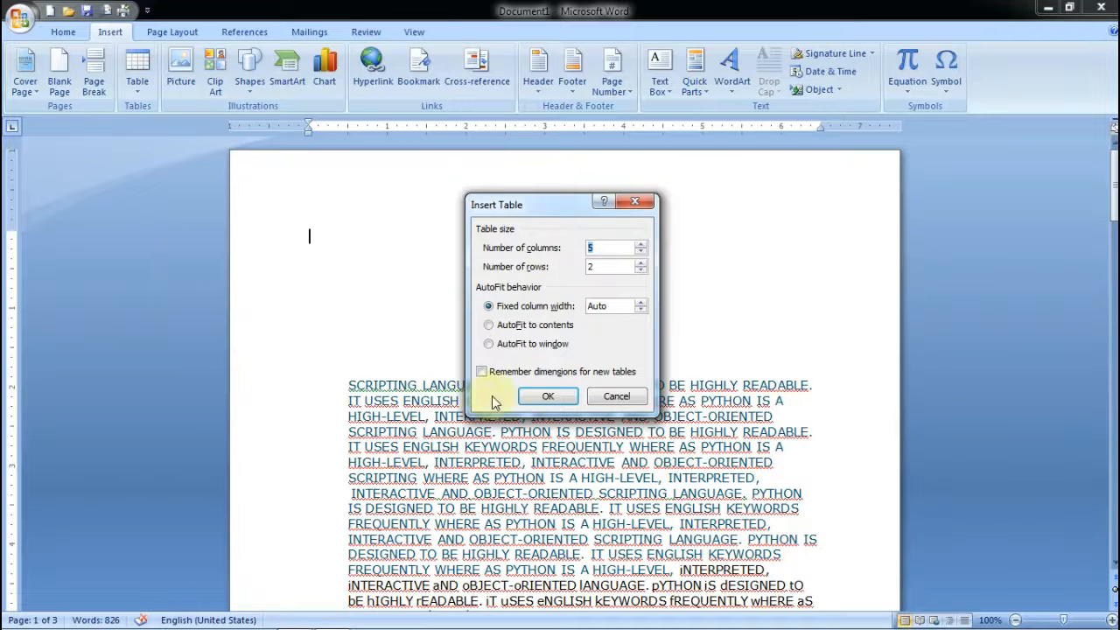
{"action": "left_click", "coordinate": [547, 397]}
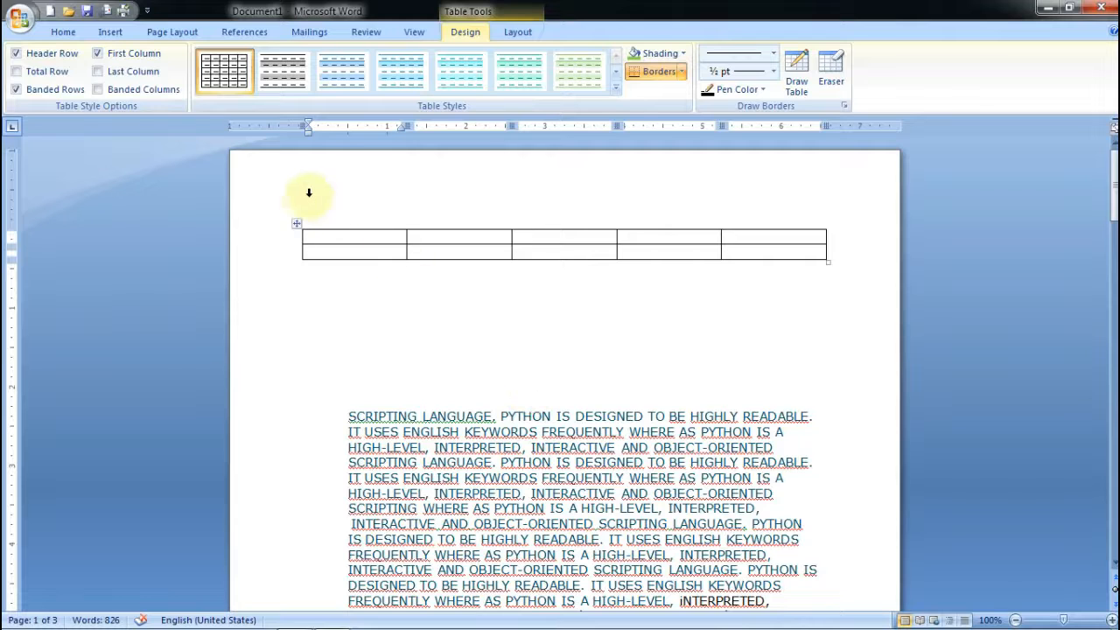
{"action": "left_click", "coordinate": [284, 73]}
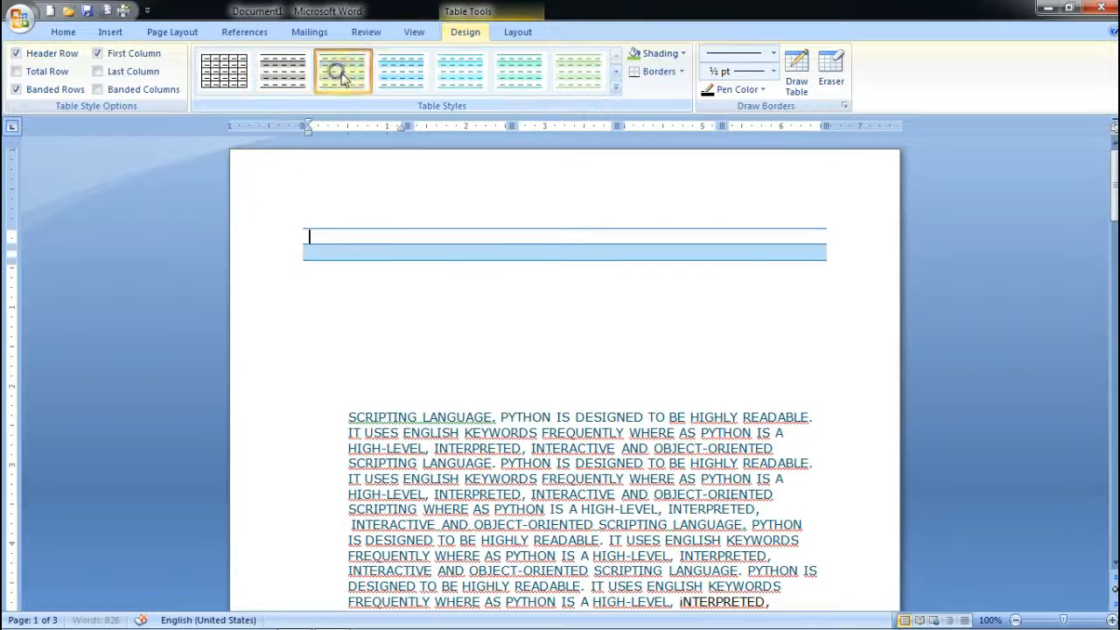
Insert a nested 9x8 table in the first cell of the styled table
{"action": "left_click", "coordinate": [110, 32]}
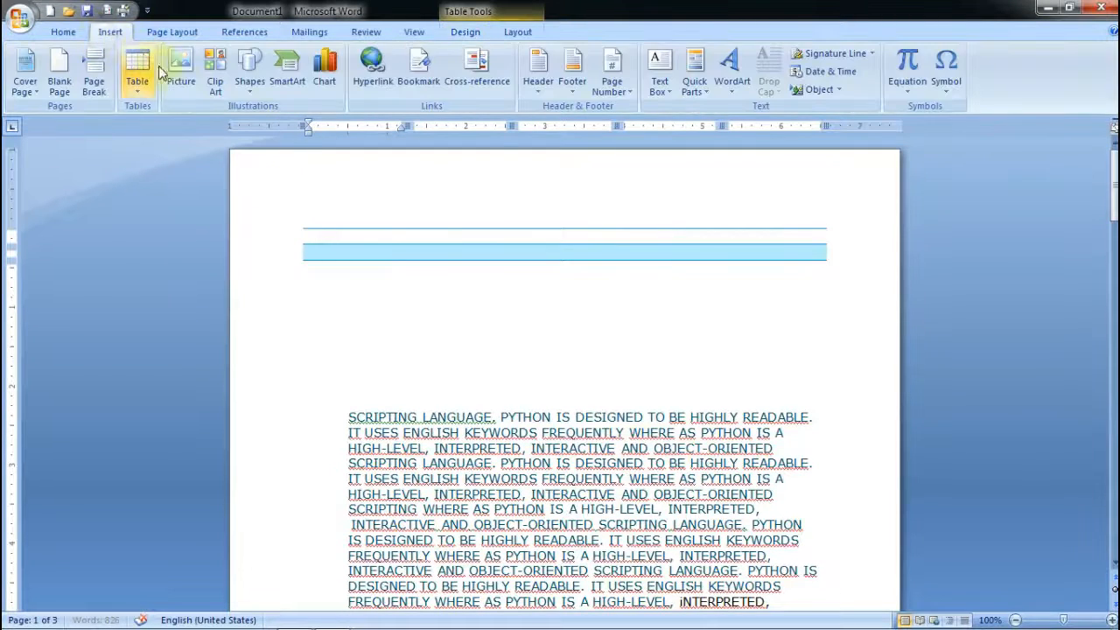
{"action": "left_click", "coordinate": [137, 70]}
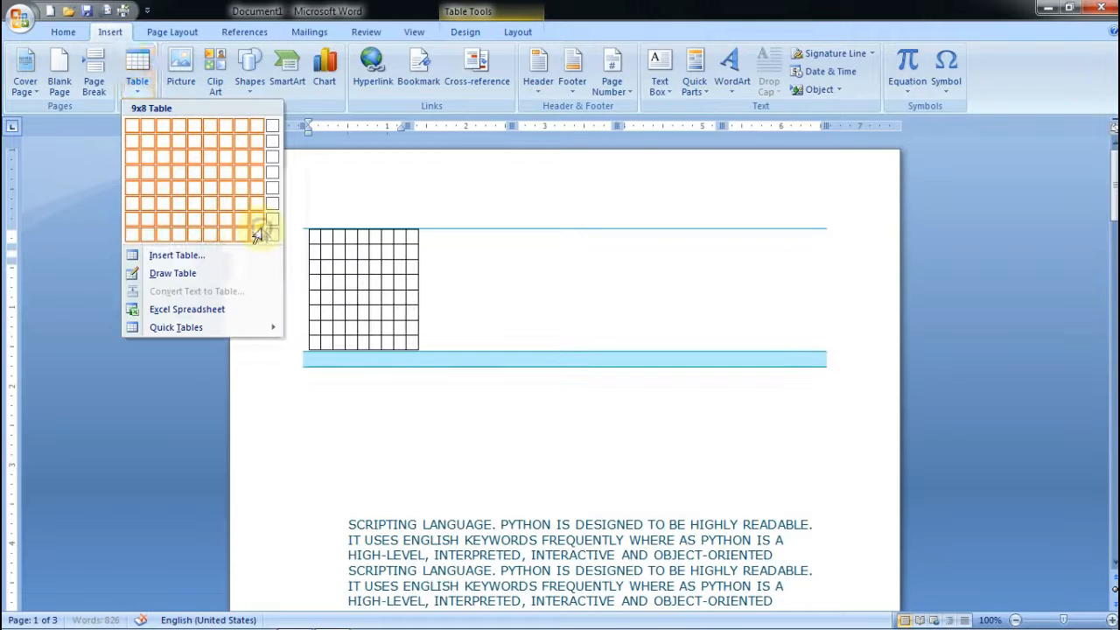
{"action": "left_click", "coordinate": [257, 233]}
{"action": "left_click", "coordinate": [422, 312]}
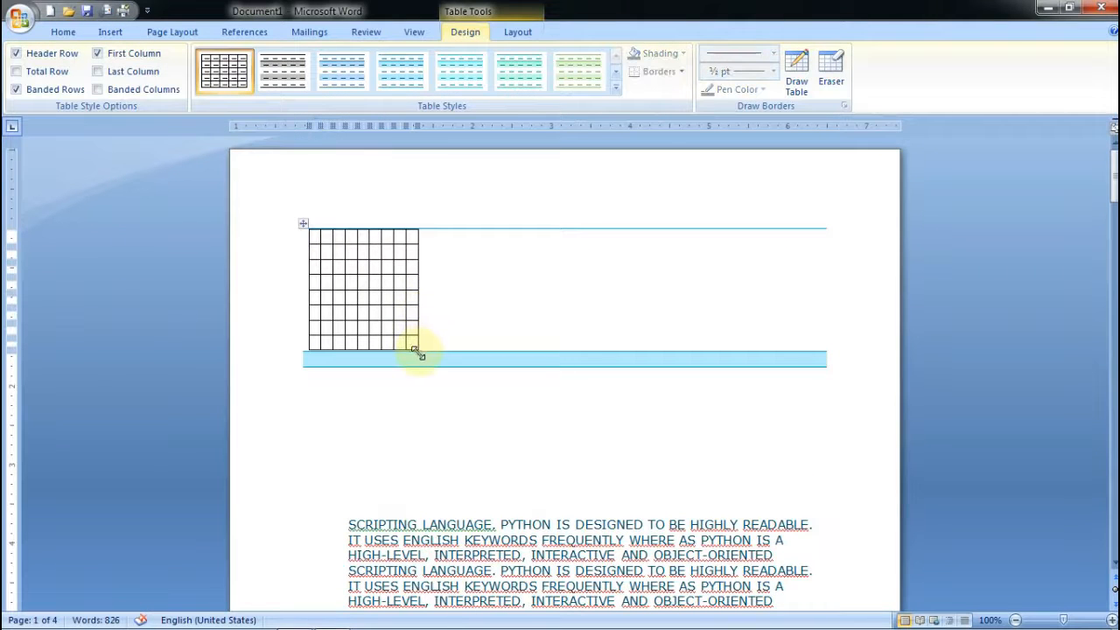
Enlarge the nested 9x8 table to about the page's text width and apply the dark green banded style with a black header row
{"action": "left_click_drag", "start_coordinate": [417, 351], "coordinate": [866, 490]}
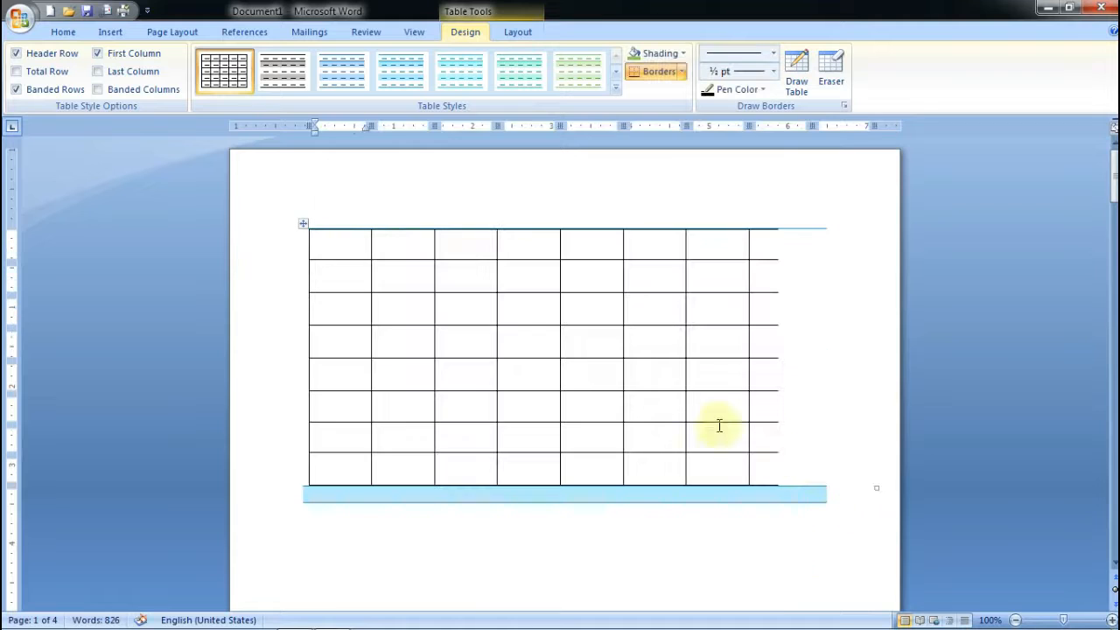
{"action": "left_click", "coordinate": [472, 276]}
{"action": "left_click", "coordinate": [524, 83]}
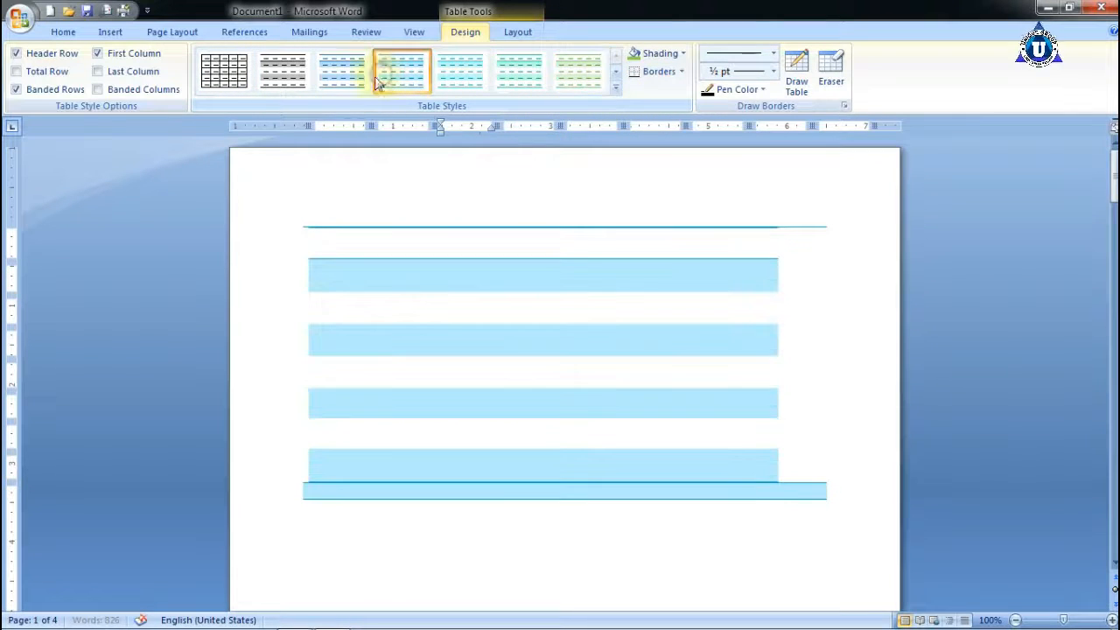
{"action": "left_click", "coordinate": [283, 88]}
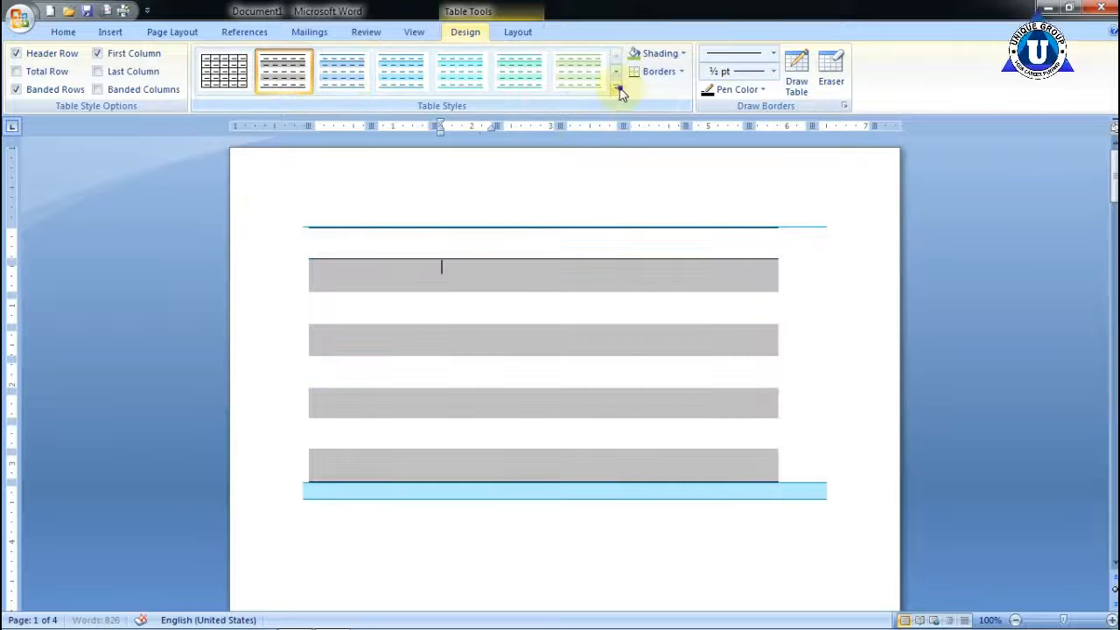
{"action": "left_click", "coordinate": [619, 92]}
{"action": "scroll", "coordinate": [468, 302], "scroll_direction": "down", "scroll_amount": 3}
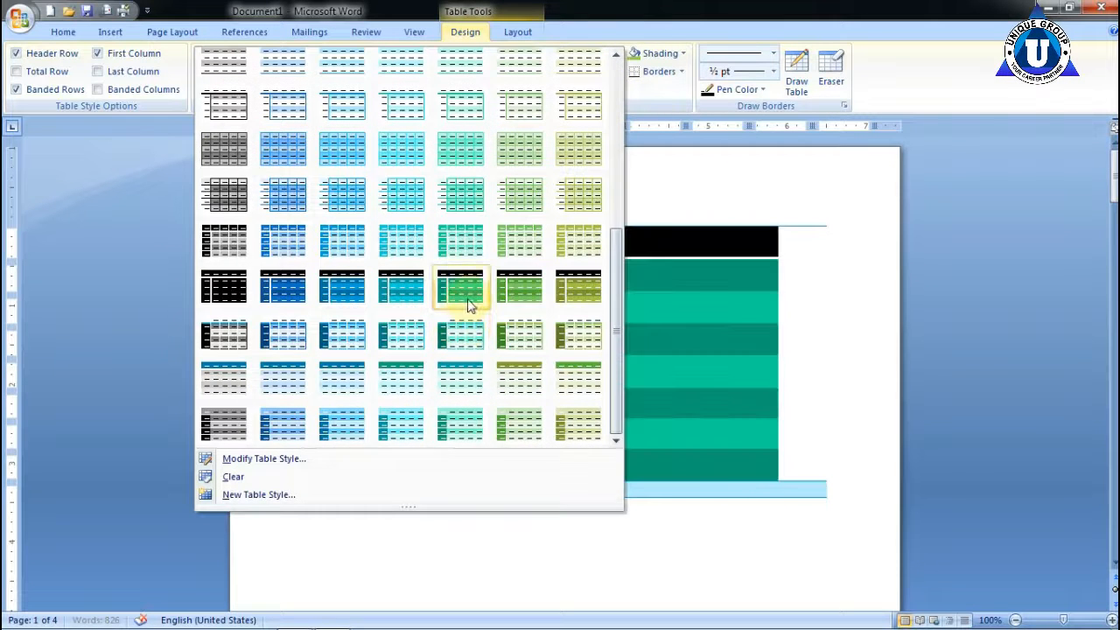
{"action": "left_click", "coordinate": [468, 301]}
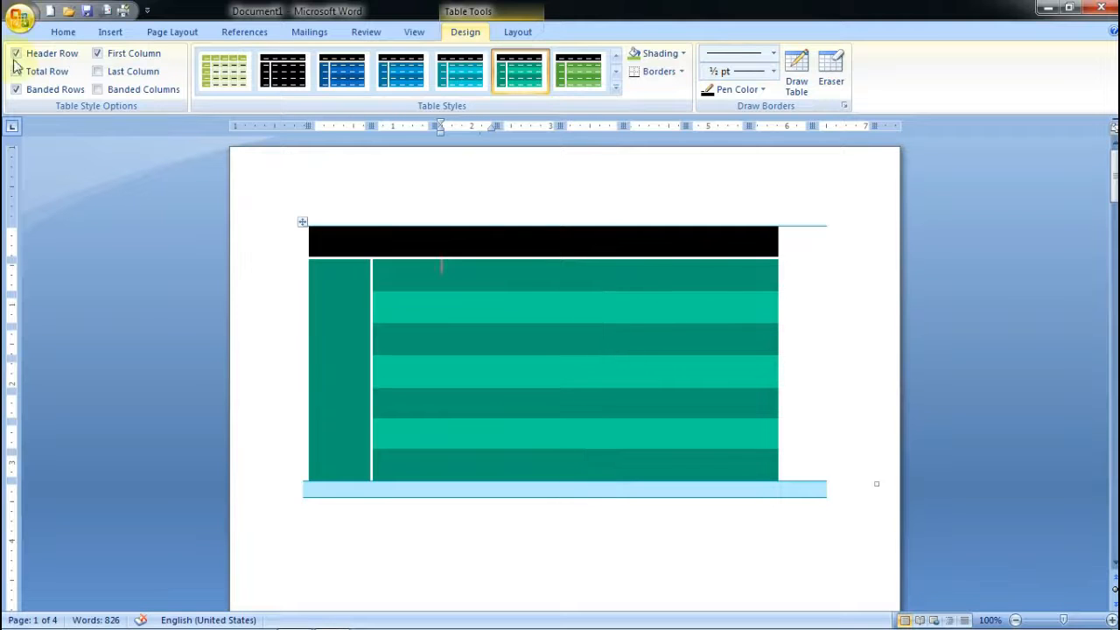
Undo the style changes and resizing of the nested table and the insertion of both tables
{"action": "left_click", "coordinate": [110, 32]}
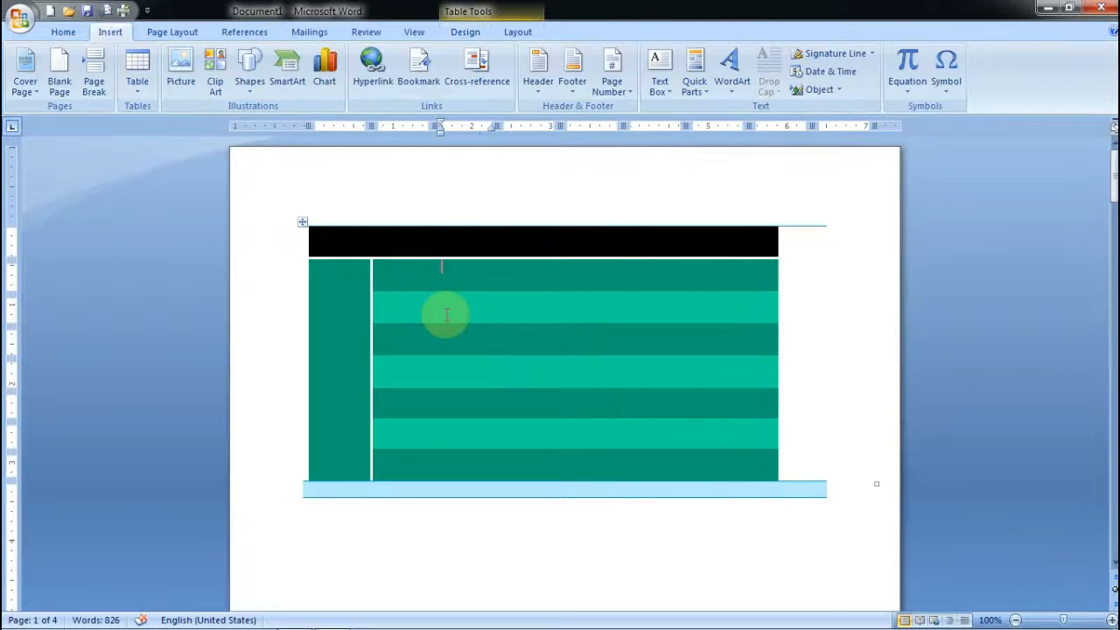
{"action": "key", "text": "ctrl+z"}
{"action": "key", "text": "ctrl+z"}
{"action": "key", "text": "ctrl+z"}
{"action": "key", "text": "ctrl+z"}
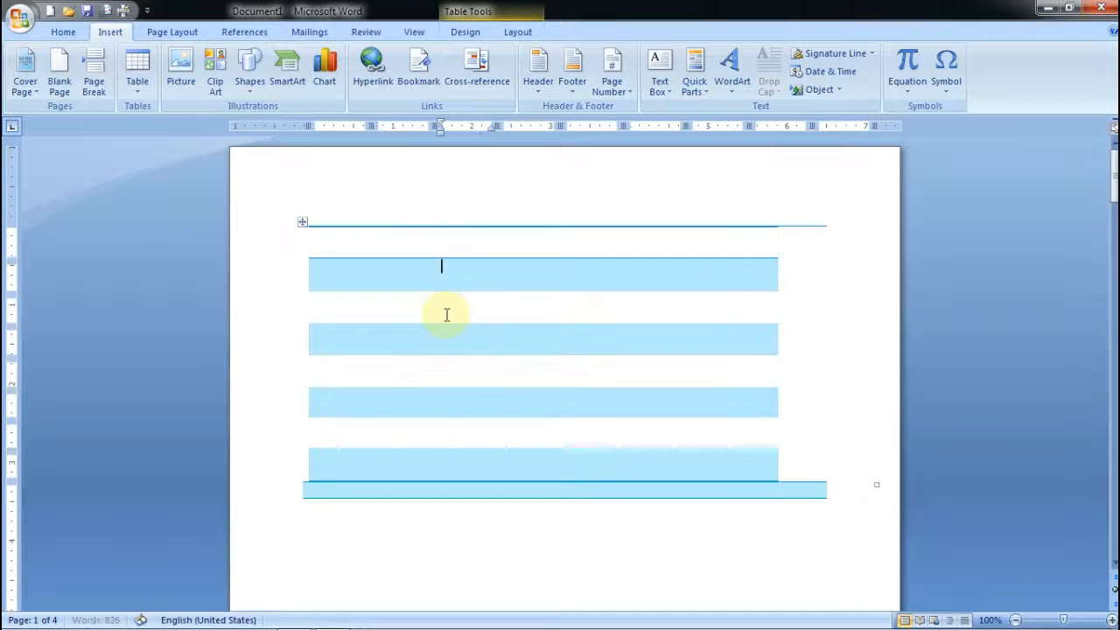
{"action": "key", "text": "ctrl+z"}
{"action": "key", "text": "ctrl+z"}
{"action": "key", "text": "ctrl+z"}
{"action": "key", "text": "ctrl+z"}
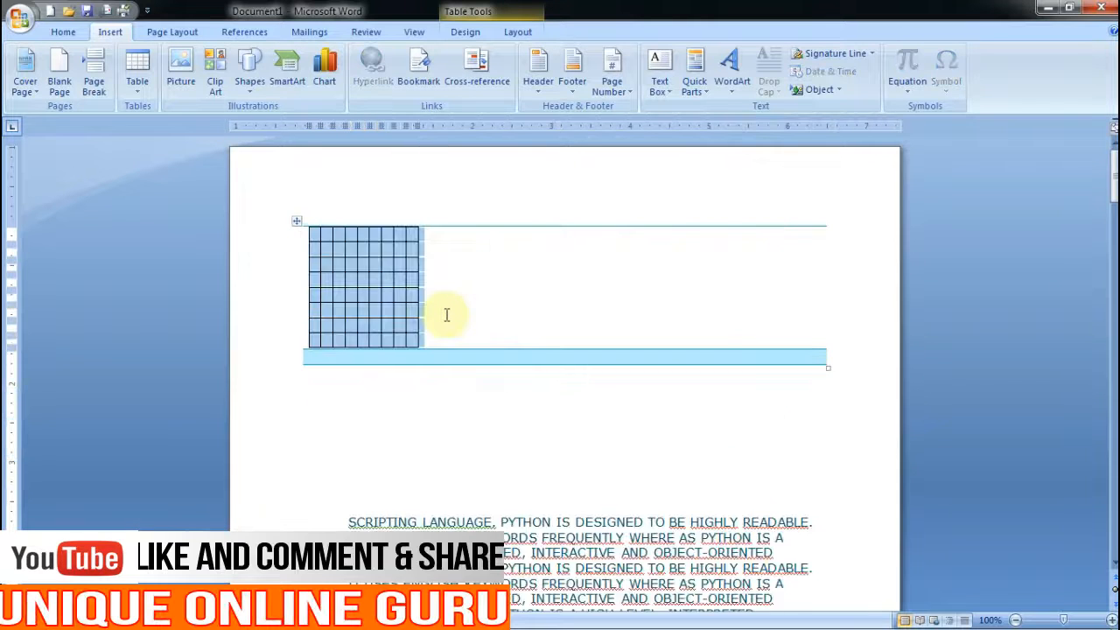
{"action": "key", "text": "ctrl+z"}
{"action": "key", "text": "ctrl+z"}
{"action": "key", "text": "ctrl+z"}
{"action": "key", "text": "ctrl+z"}
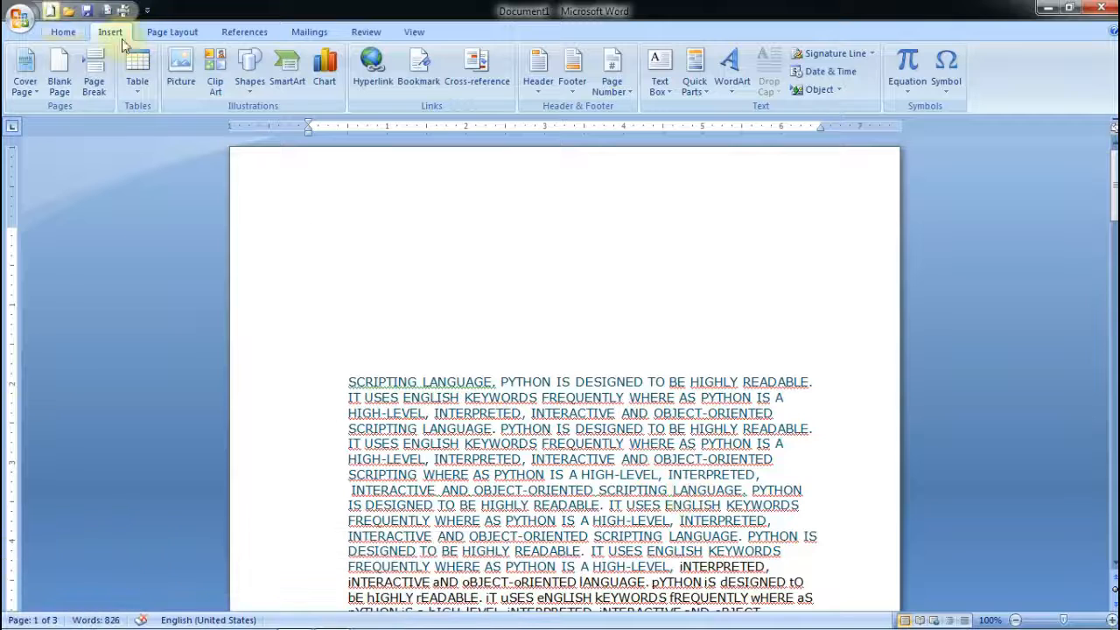
Draw a wide freehand table at the page top with two small tables inside it, plus two larger ones stacked below
{"action": "left_click", "coordinate": [136, 88]}
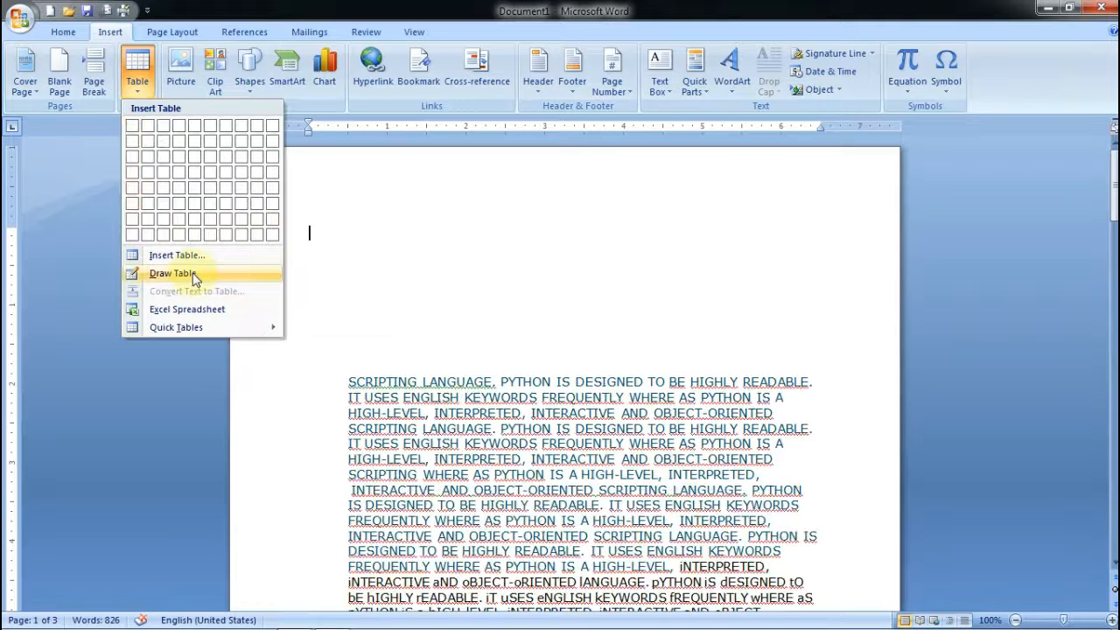
{"action": "left_click", "coordinate": [175, 273]}
{"action": "left_click_drag", "start_coordinate": [320, 220], "coordinate": [675, 178]}
{"action": "mouse_move", "coordinate": [444, 219]}
{"action": "left_mouse_down"}
{"action": "mouse_move", "coordinate": [518, 268]}
{"action": "mouse_move", "coordinate": [658, 271]}
{"action": "left_mouse_up"}
{"action": "left_click_drag", "start_coordinate": [549, 289], "coordinate": [768, 330]}
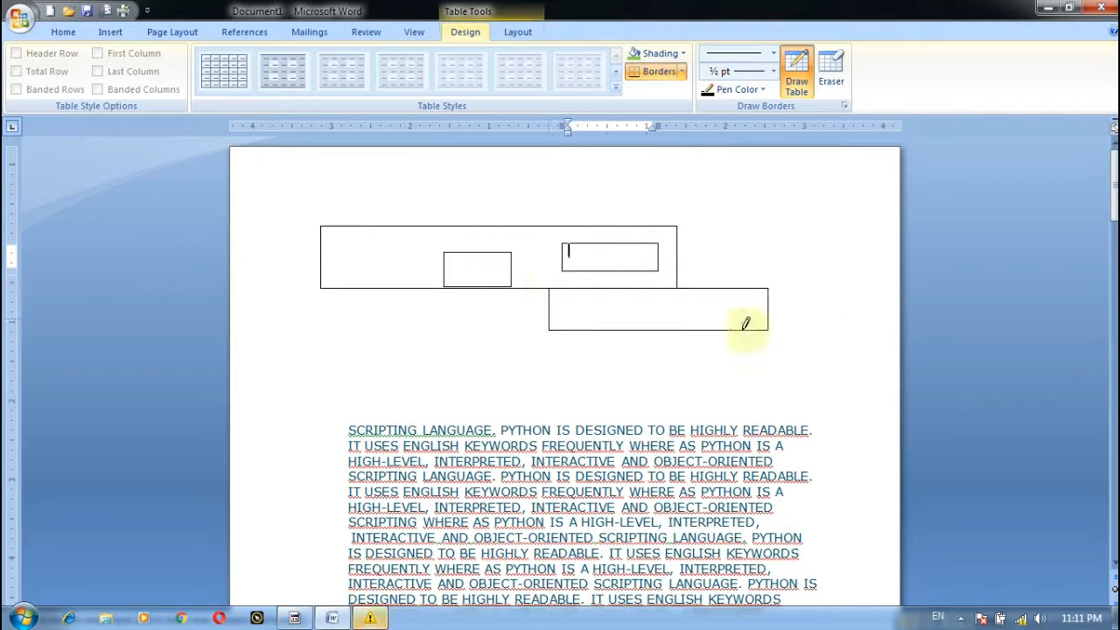
{"action": "left_click_drag", "start_coordinate": [497, 331], "coordinate": [898, 449]}
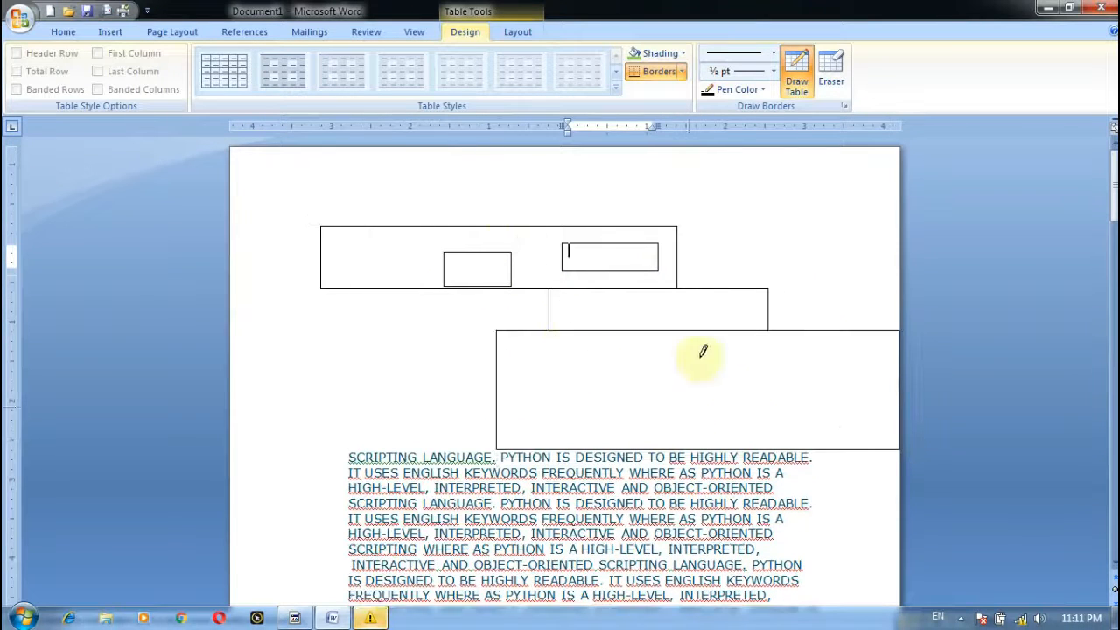
Draw a cell about 1.3 inches wide below the first drawn table and cross it with two diagonal lines
{"action": "mouse_move", "coordinate": [468, 156]}
{"action": "left_mouse_down"}
{"action": "mouse_move", "coordinate": [605, 237]}
{"action": "mouse_move", "coordinate": [785, 377]}
{"action": "left_mouse_up"}
{"action": "mouse_move", "coordinate": [477, 156]}
{"action": "left_mouse_down"}
{"action": "mouse_move", "coordinate": [521, 331]}
{"action": "mouse_move", "coordinate": [852, 440]}
{"action": "left_mouse_up"}
{"action": "mouse_move", "coordinate": [358, 320]}
{"action": "left_mouse_down"}
{"action": "mouse_move", "coordinate": [445, 370]}
{"action": "mouse_move", "coordinate": [444, 406]}
{"action": "left_mouse_up"}
{"action": "mouse_move", "coordinate": [403, 308]}
{"action": "left_mouse_down"}
{"action": "mouse_move", "coordinate": [315, 366]}
{"action": "mouse_move", "coordinate": [303, 398]}
{"action": "left_mouse_up"}
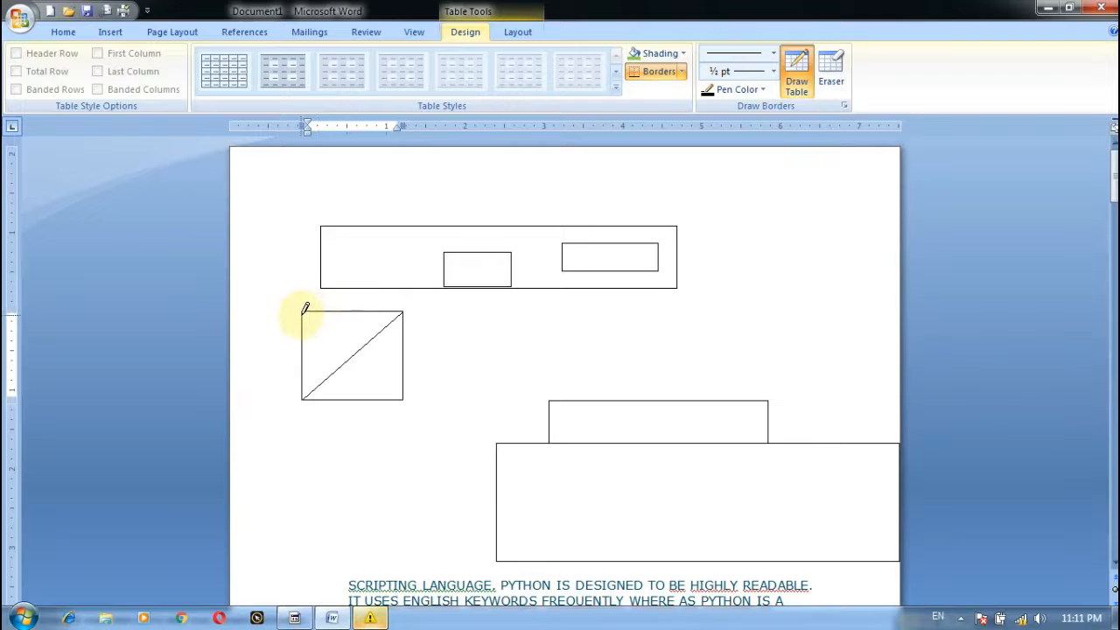
{"action": "left_click_drag", "start_coordinate": [305, 308], "coordinate": [398, 395]}
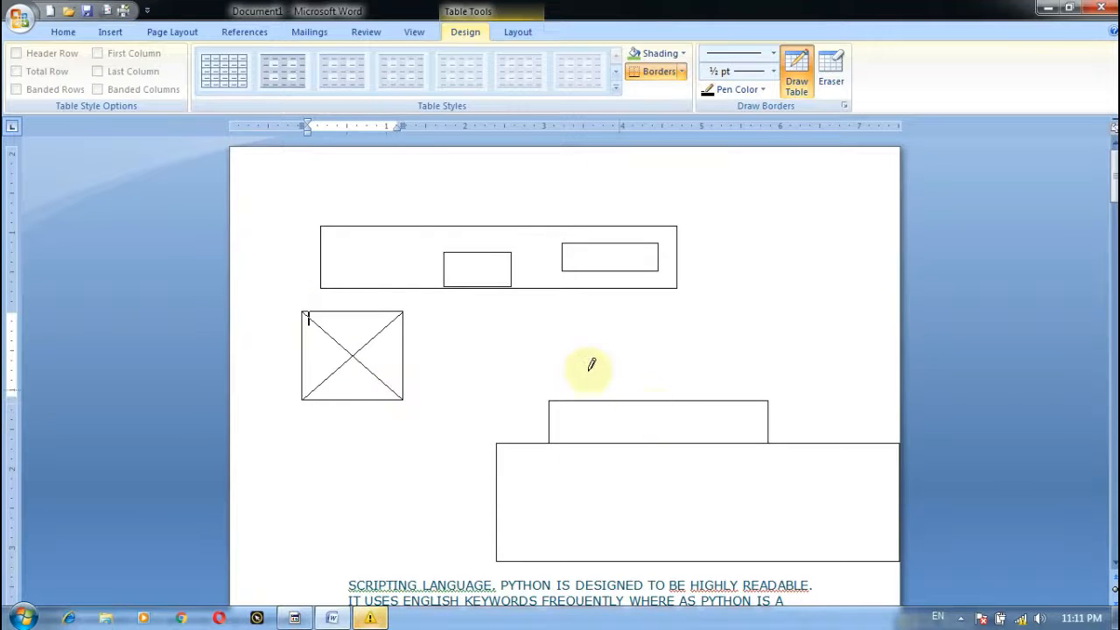
{"action": "left_click", "coordinate": [587, 368]}
{"action": "left_click", "coordinate": [388, 388]}
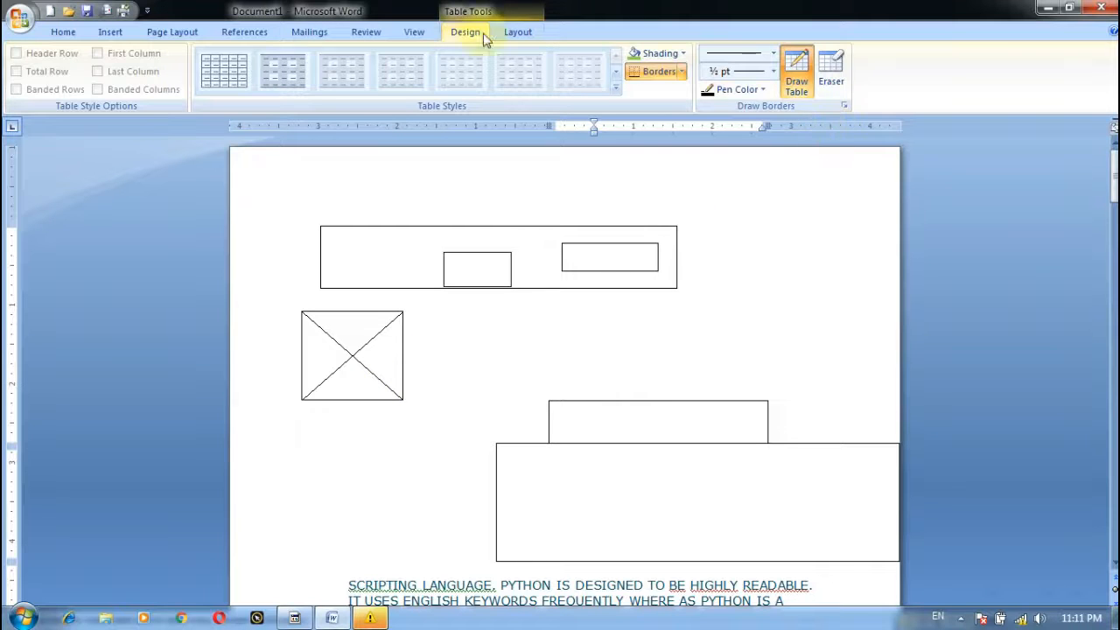
Undo all the hand-drawn tables and diagonal lines at the top of the page
{"action": "left_click", "coordinate": [112, 36]}
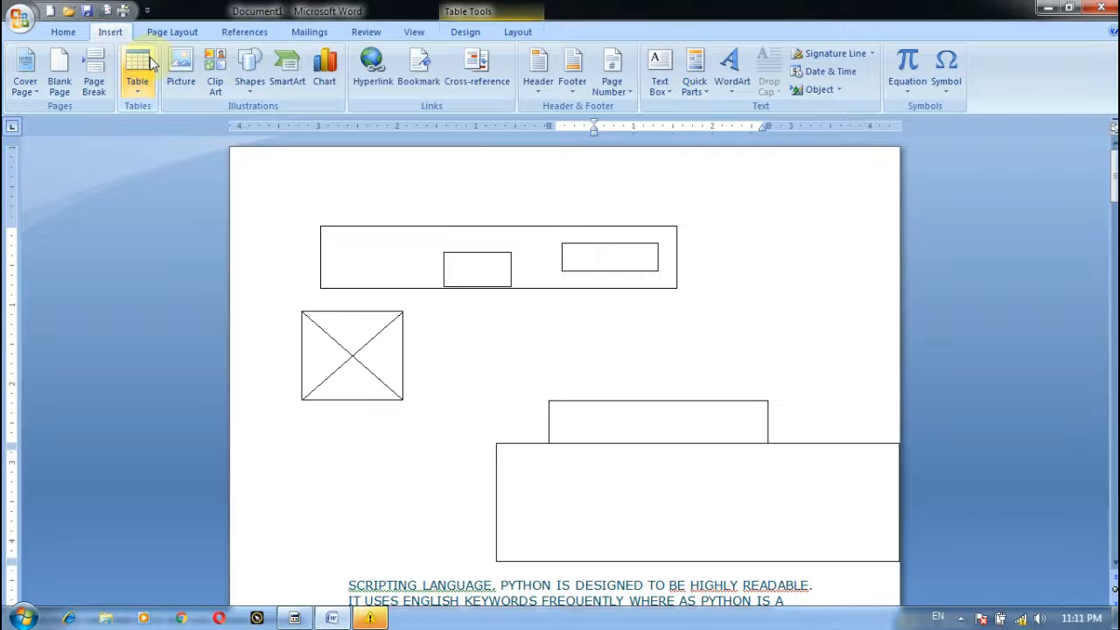
{"action": "key", "text": "ctrl+z"}
{"action": "key", "text": "ctrl+z"}
{"action": "key", "text": "ctrl+z"}
{"action": "key", "text": "ctrl+z"}
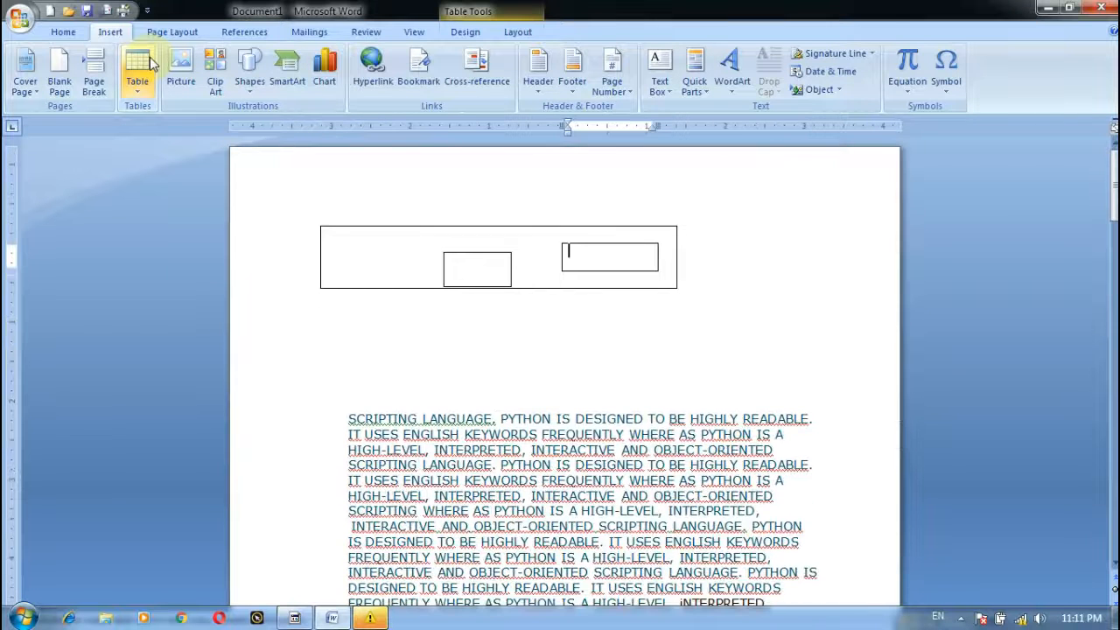
{"action": "key", "text": "ctrl+z"}
{"action": "key", "text": "ctrl+z"}
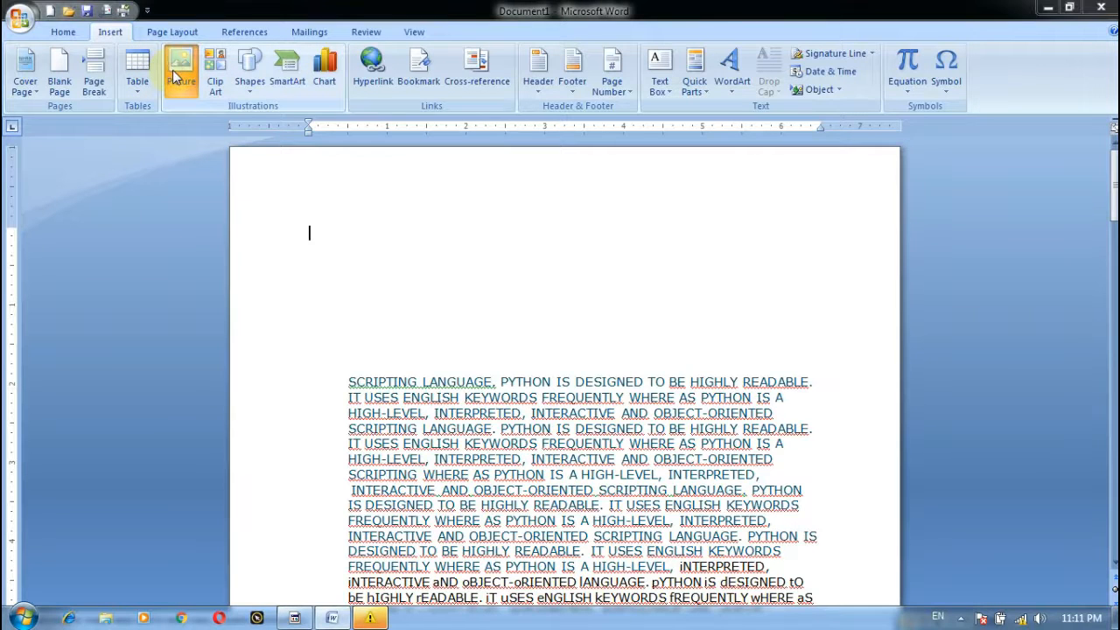
Browse Local Disk (E:), Local Disk (D:), the Pictures library and the Python folder for a picture to insert
{"action": "left_click", "coordinate": [172, 77]}
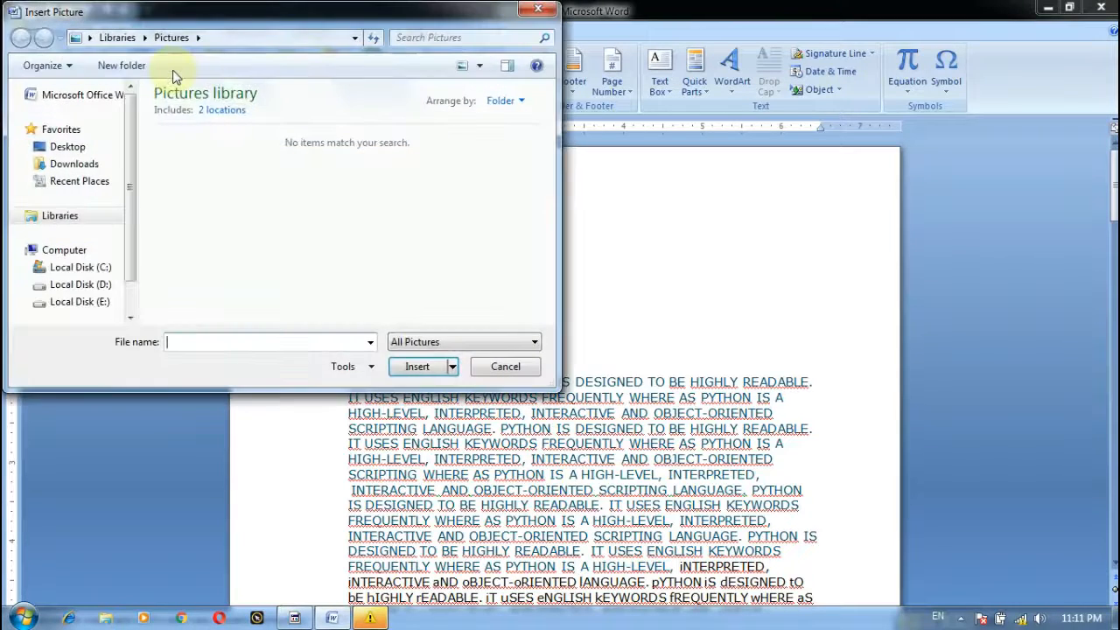
{"action": "scroll", "coordinate": [133, 185], "scroll_direction": "down", "scroll_amount": 1}
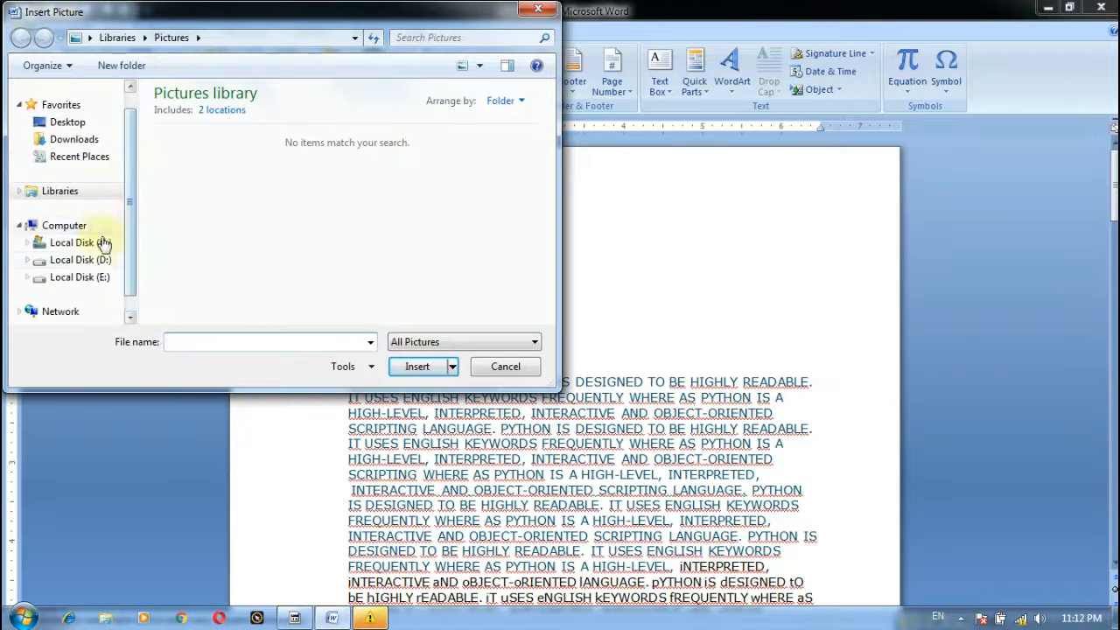
{"action": "left_click", "coordinate": [107, 261]}
{"action": "left_click", "coordinate": [111, 274]}
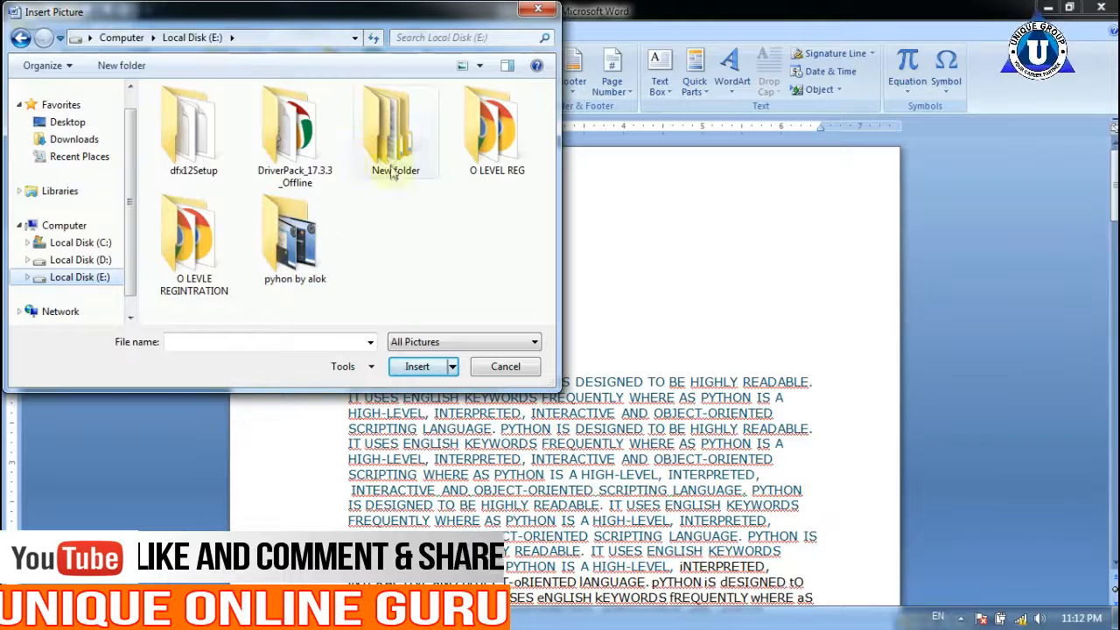
{"action": "left_click", "coordinate": [85, 259]}
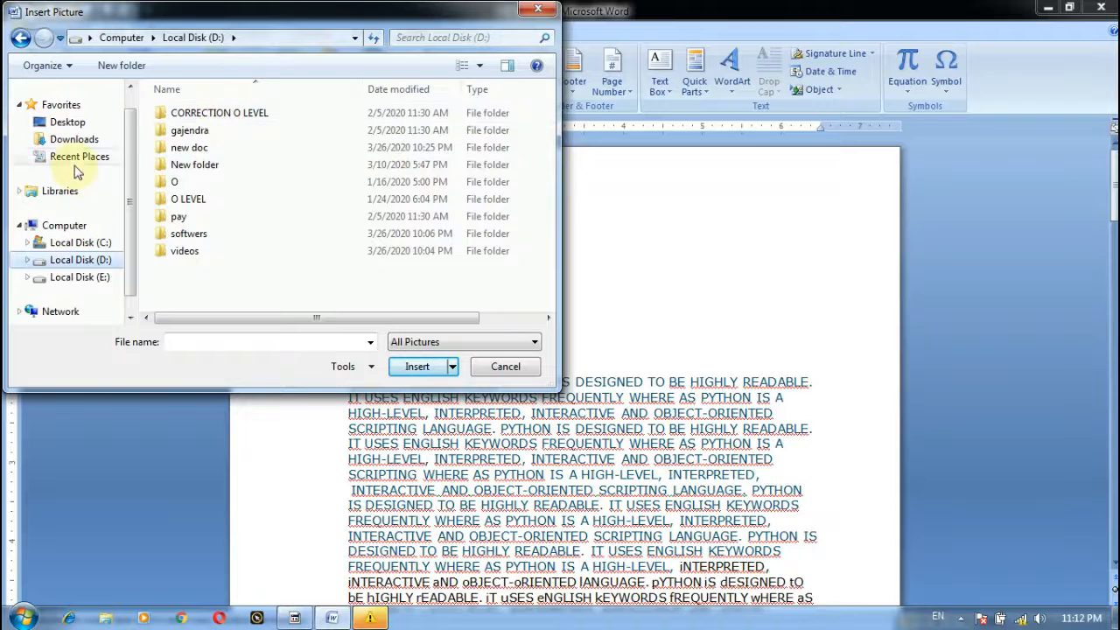
{"action": "left_click", "coordinate": [112, 197]}
{"action": "double_click", "coordinate": [217, 242]}
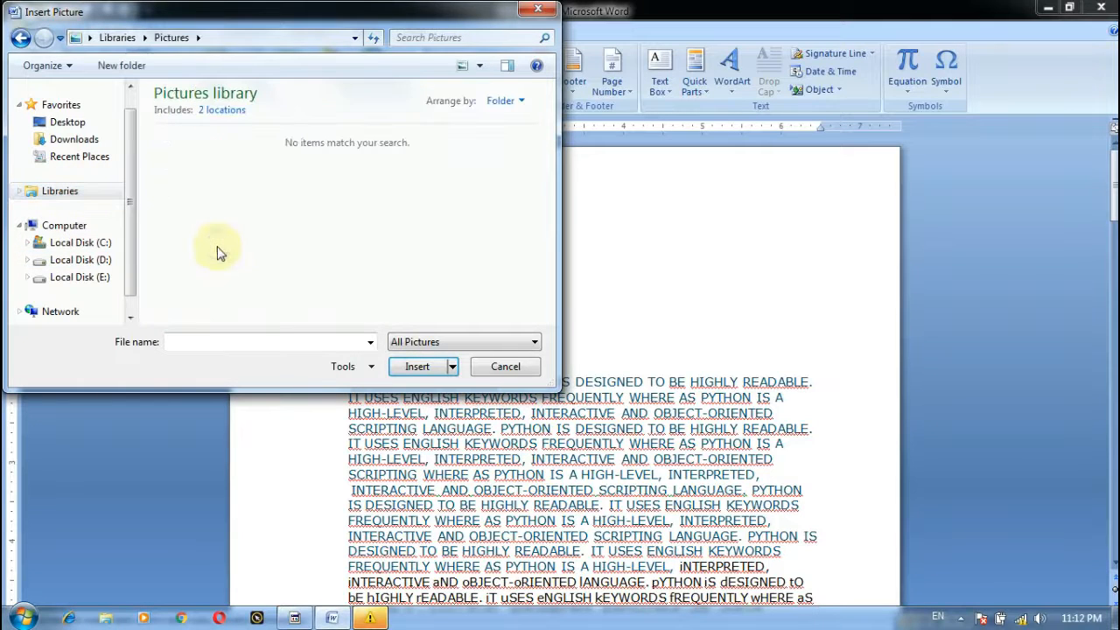
{"action": "left_click", "coordinate": [21, 38]}
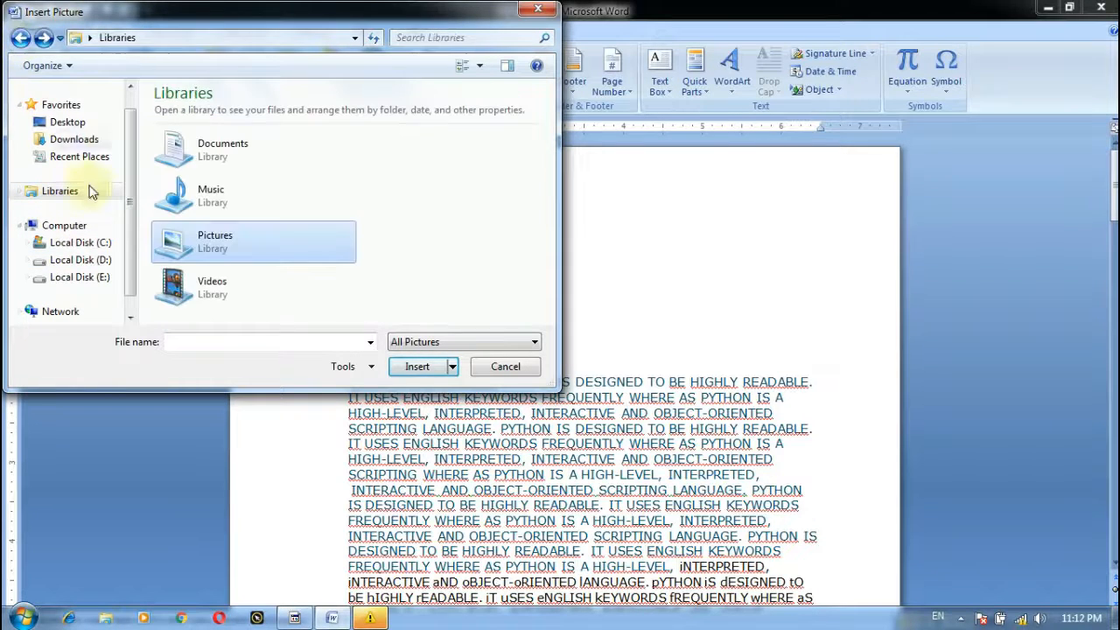
{"action": "left_click", "coordinate": [110, 278]}
{"action": "double_click", "coordinate": [266, 280]}
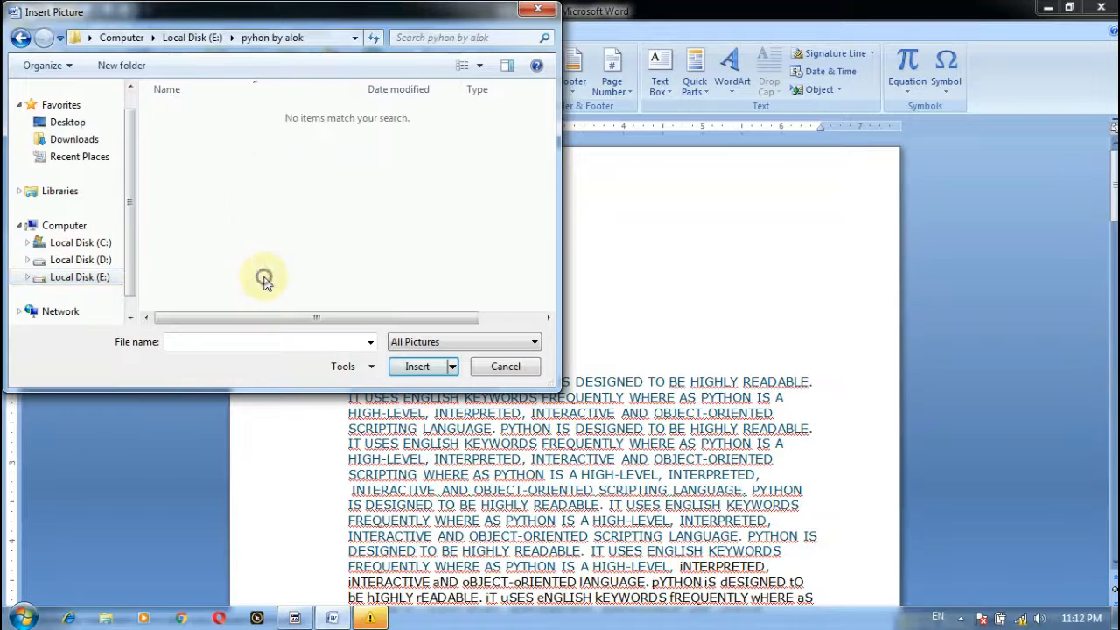
{"action": "left_click", "coordinate": [21, 37]}
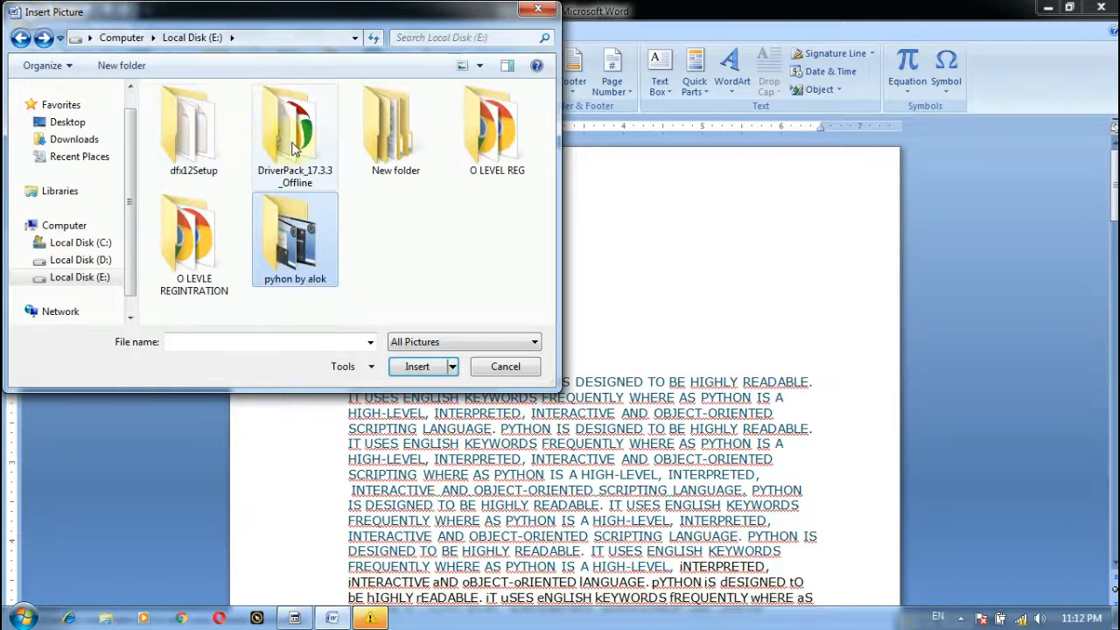
Insert the scanned registration form from the third dated student folder inside New folder on Local Disk (E:)
{"action": "double_click", "coordinate": [396, 140]}
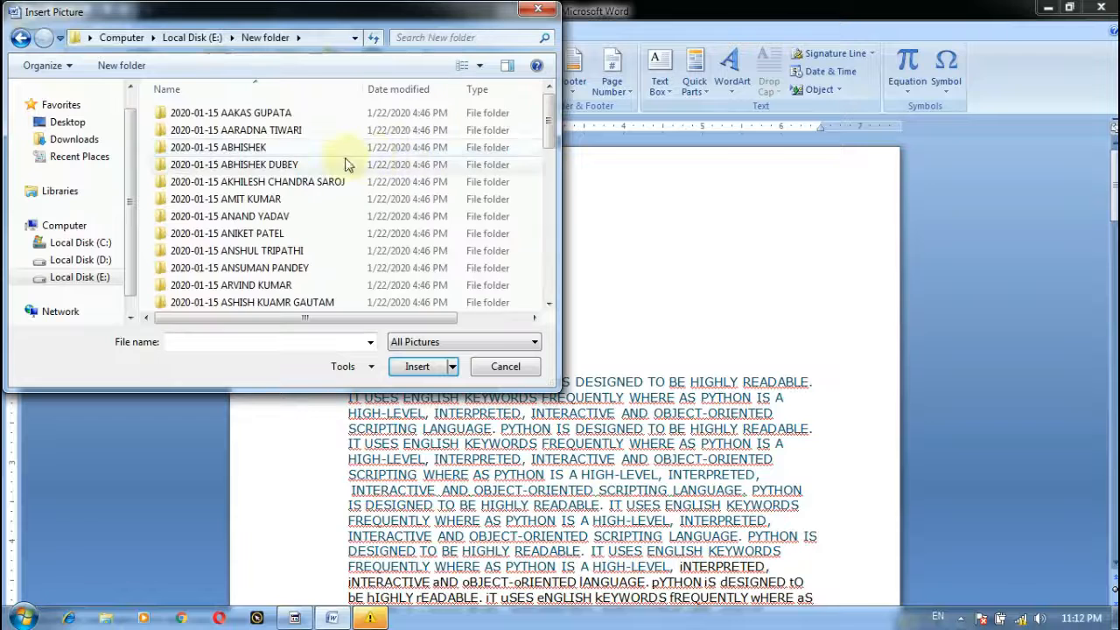
{"action": "double_click", "coordinate": [259, 148]}
{"action": "double_click", "coordinate": [218, 142]}
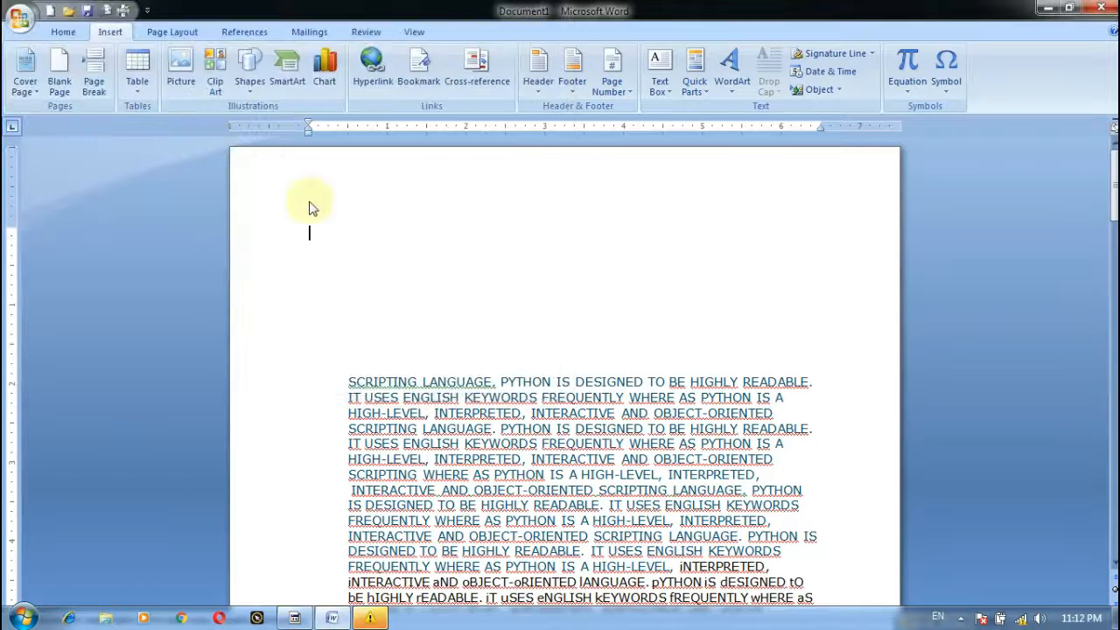
{"action": "scroll", "coordinate": [592, 350], "scroll_direction": "down", "scroll_amount": 8}
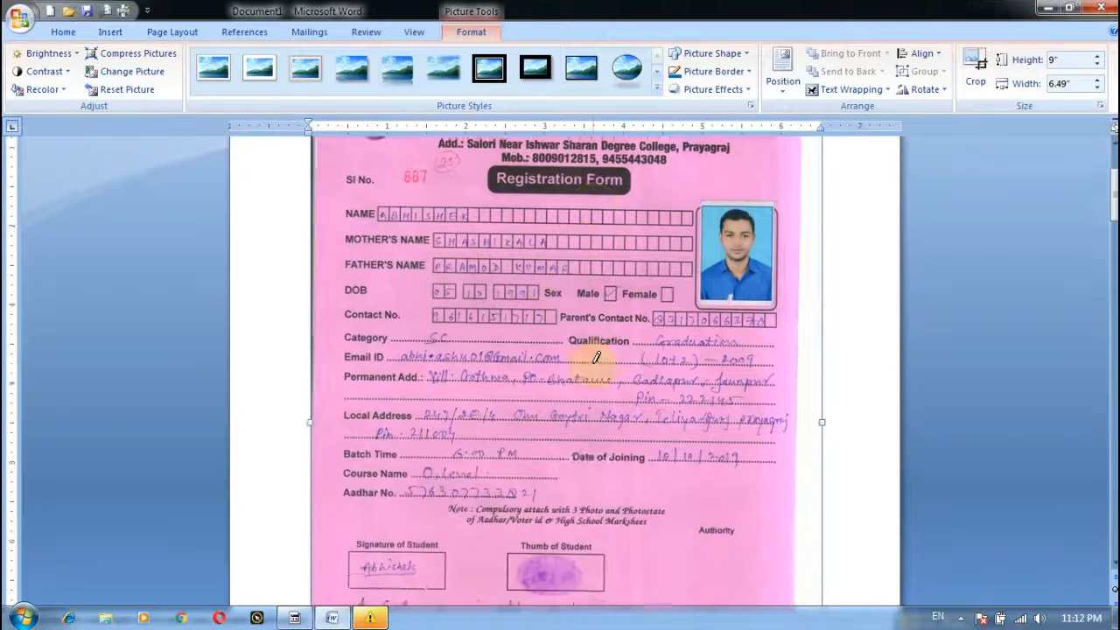
{"action": "scroll", "coordinate": [592, 361], "scroll_direction": "down", "scroll_amount": 2}
{"action": "scroll", "coordinate": [545, 334], "scroll_direction": "up", "scroll_amount": 10}
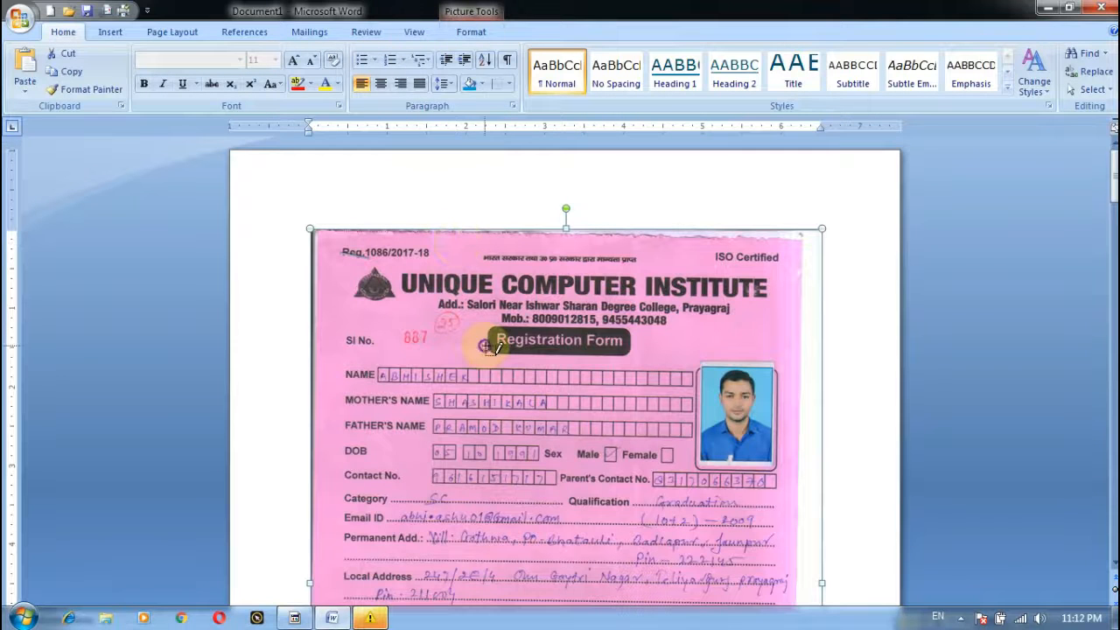
Apply the black-bordered oval picture style to the registration form and reduce its height to 4.69"
{"action": "double_click", "coordinate": [484, 346]}
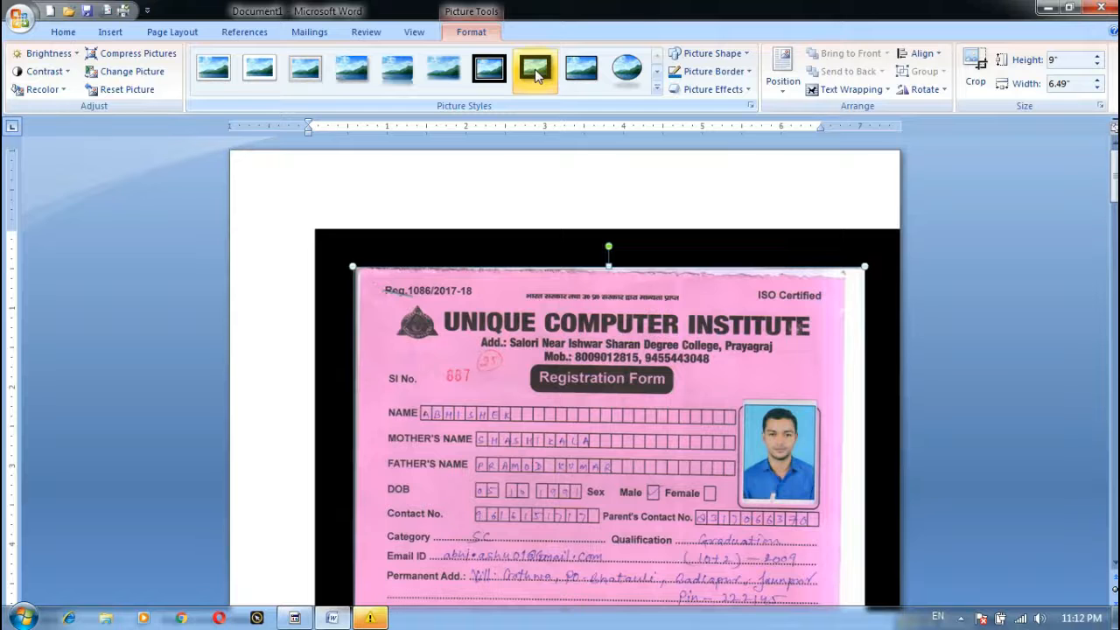
{"action": "left_click", "coordinate": [625, 70]}
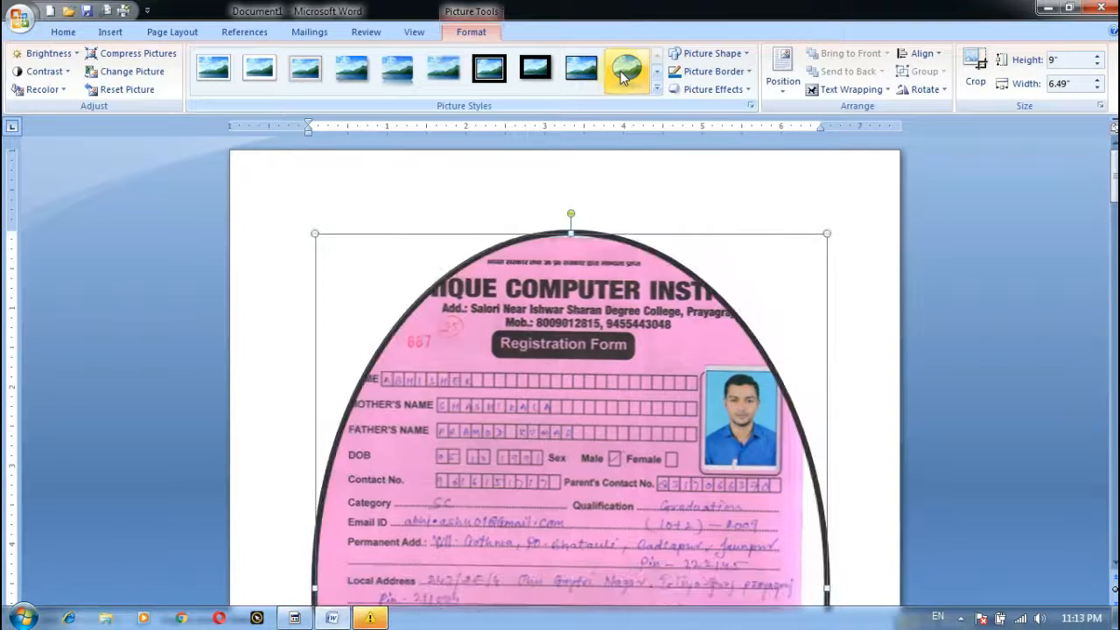
{"action": "mouse_move", "coordinate": [1115, 188]}
{"action": "left_mouse_down"}
{"action": "mouse_move", "coordinate": [1115, 246]}
{"action": "mouse_move", "coordinate": [1115, 194]}
{"action": "left_mouse_up"}
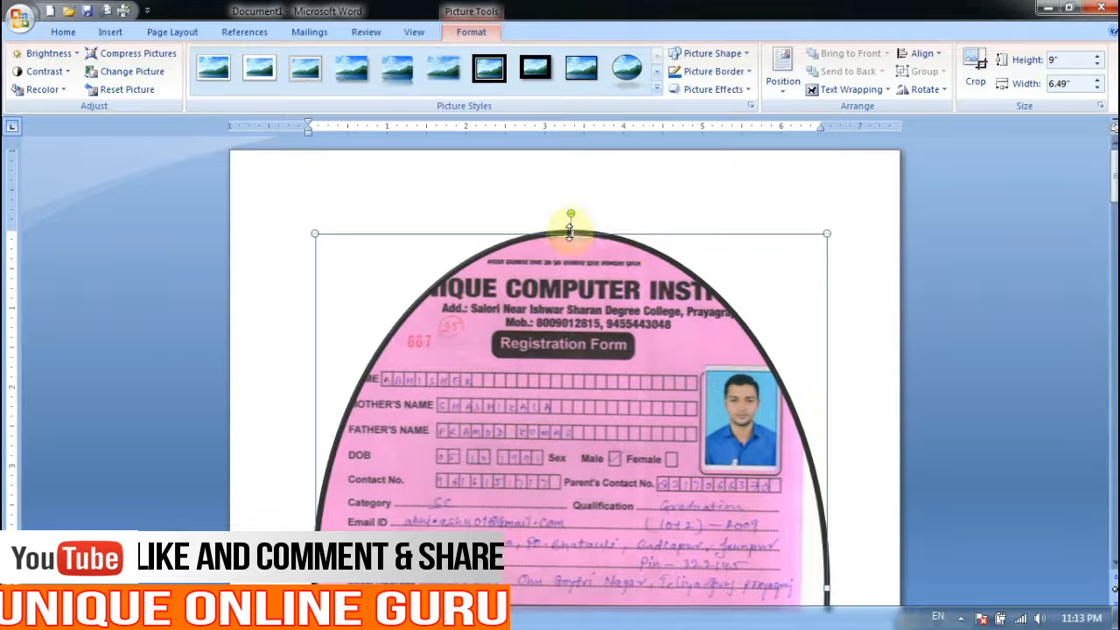
{"action": "left_click_drag", "start_coordinate": [570, 230], "coordinate": [557, 550]}
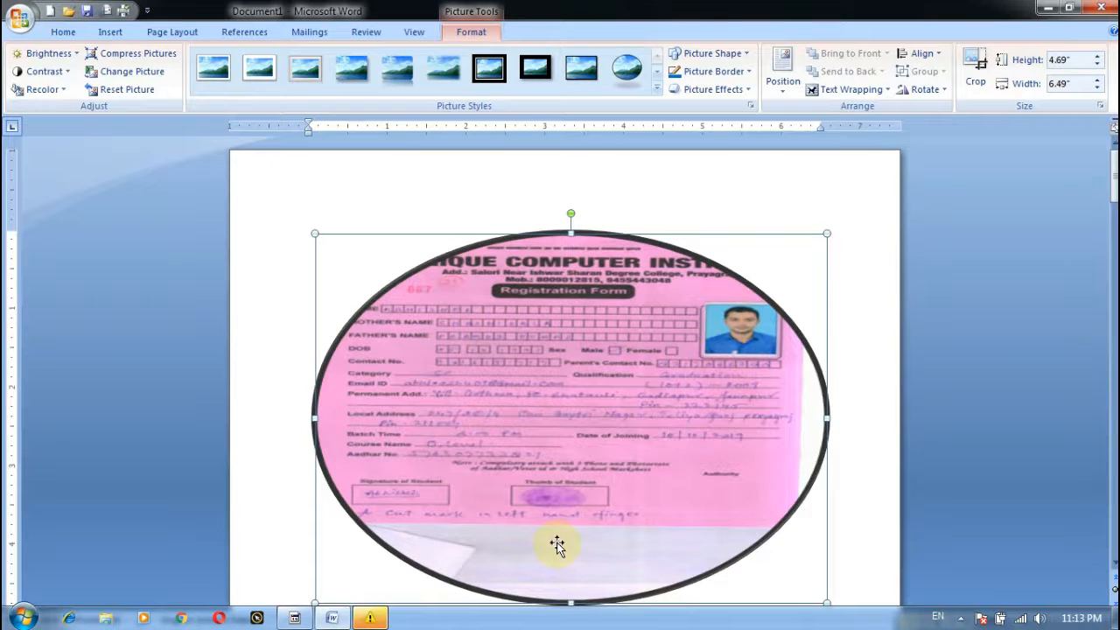
{"action": "left_click", "coordinate": [112, 31]}
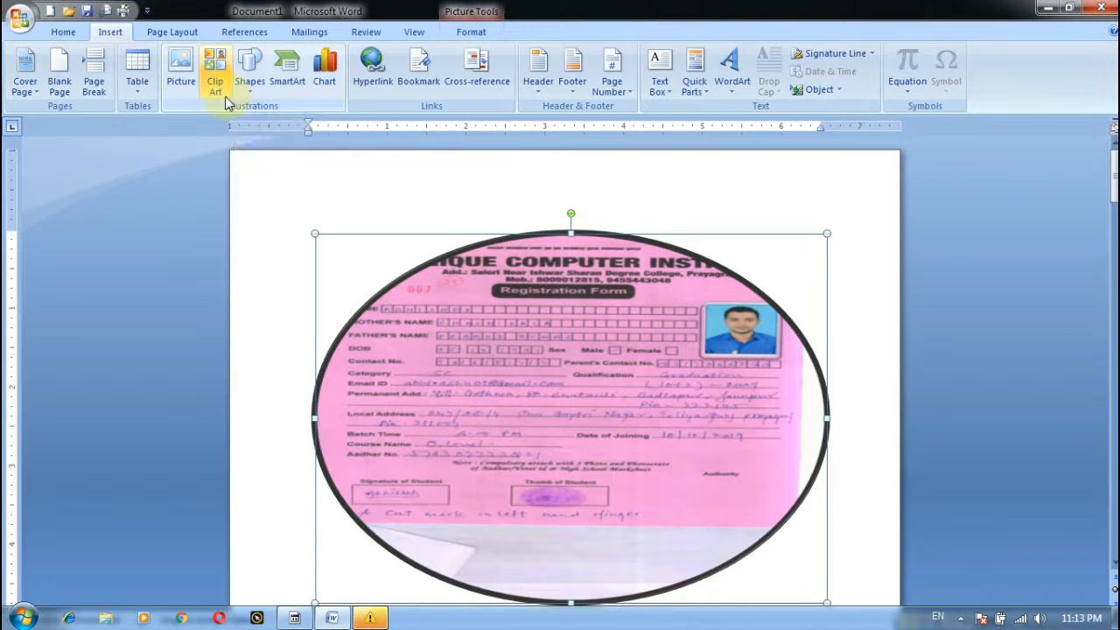
Show the Clip Art pane and delete the oval registration form picture from the page
{"action": "left_click", "coordinate": [225, 99]}
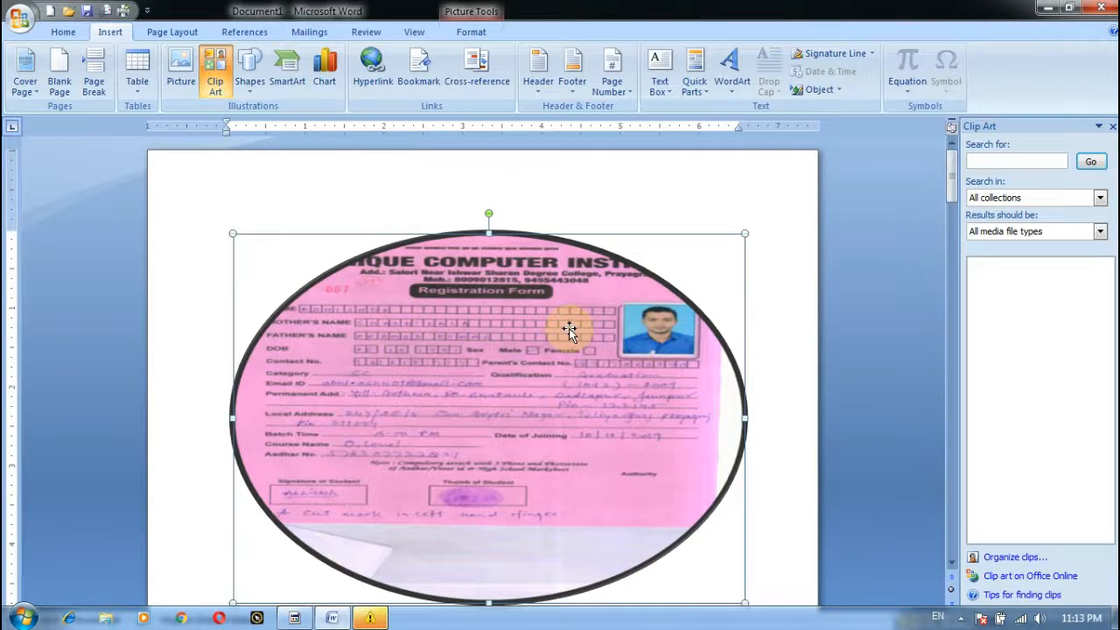
{"action": "key", "text": "Delete"}
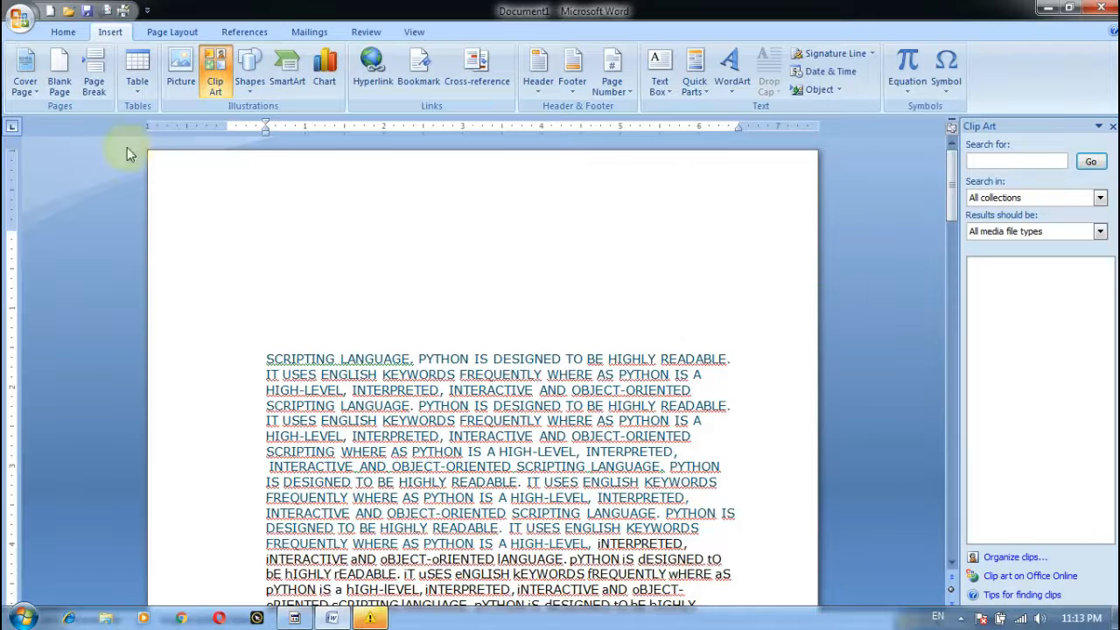
{"action": "left_click", "coordinate": [213, 80]}
{"action": "left_click", "coordinate": [230, 93]}
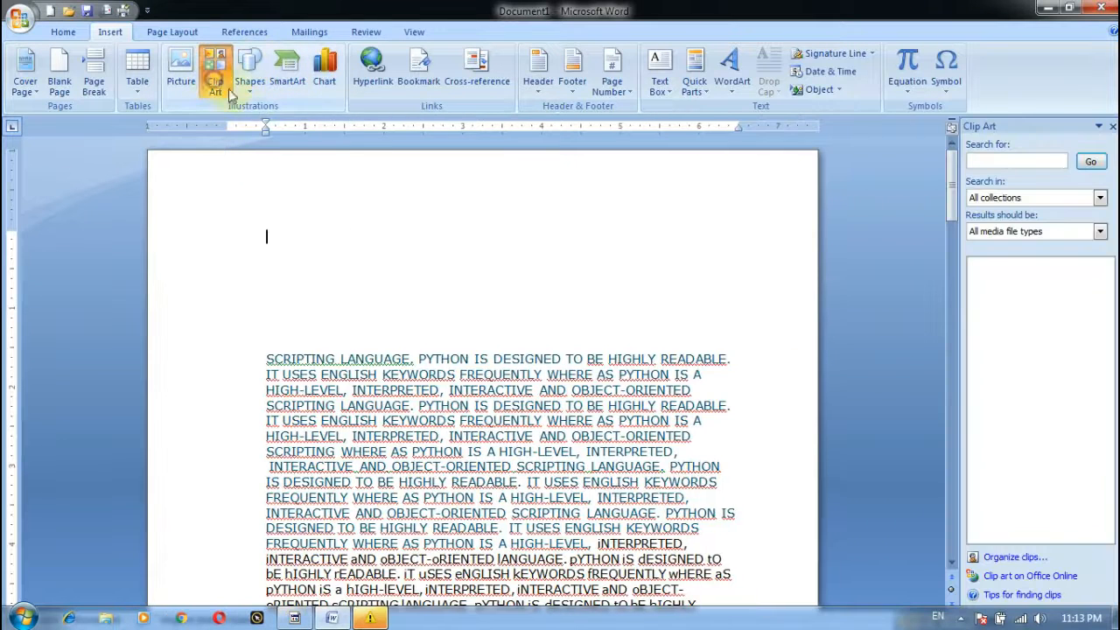
Examine the clip art collections available for searching and the media file types offered for the results
{"action": "left_click", "coordinate": [997, 198]}
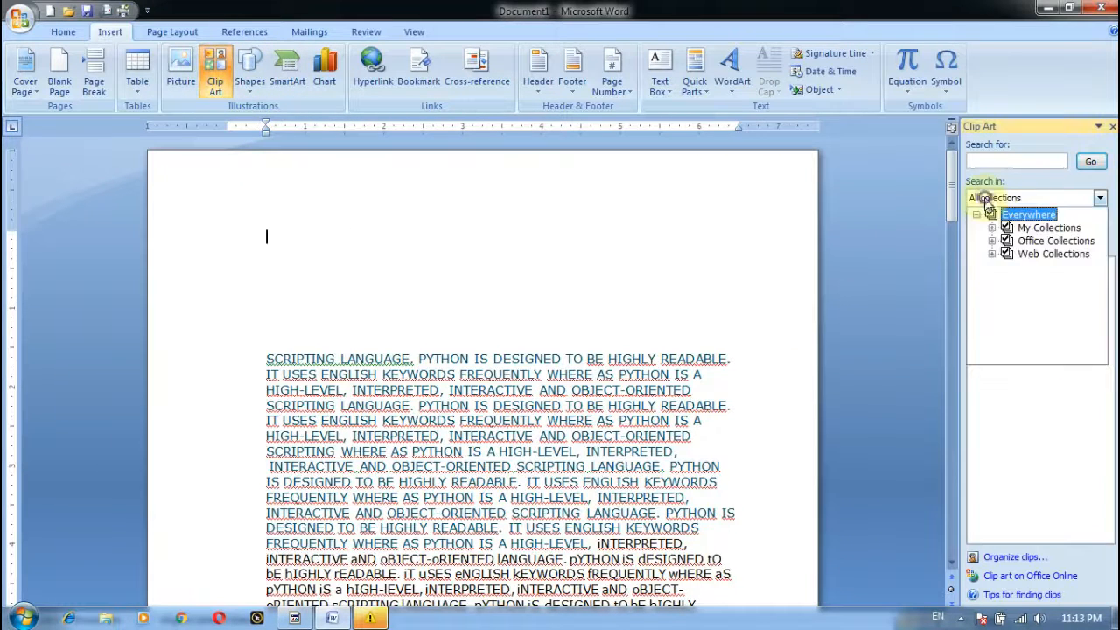
{"action": "left_click", "coordinate": [1028, 255]}
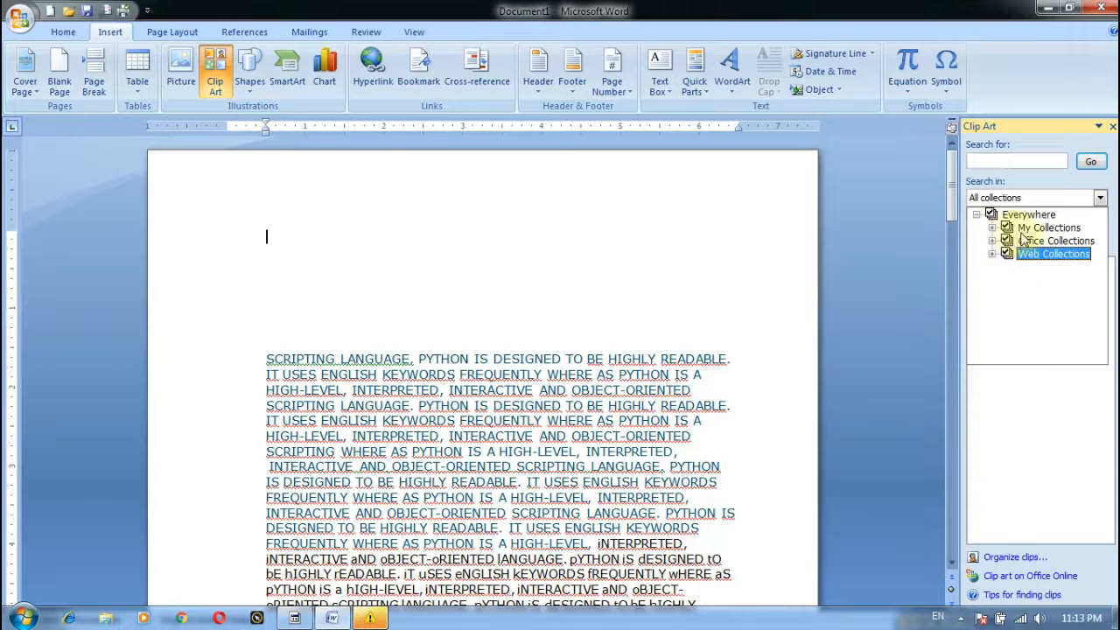
{"action": "left_click", "coordinate": [1028, 228]}
{"action": "left_click", "coordinate": [1113, 381]}
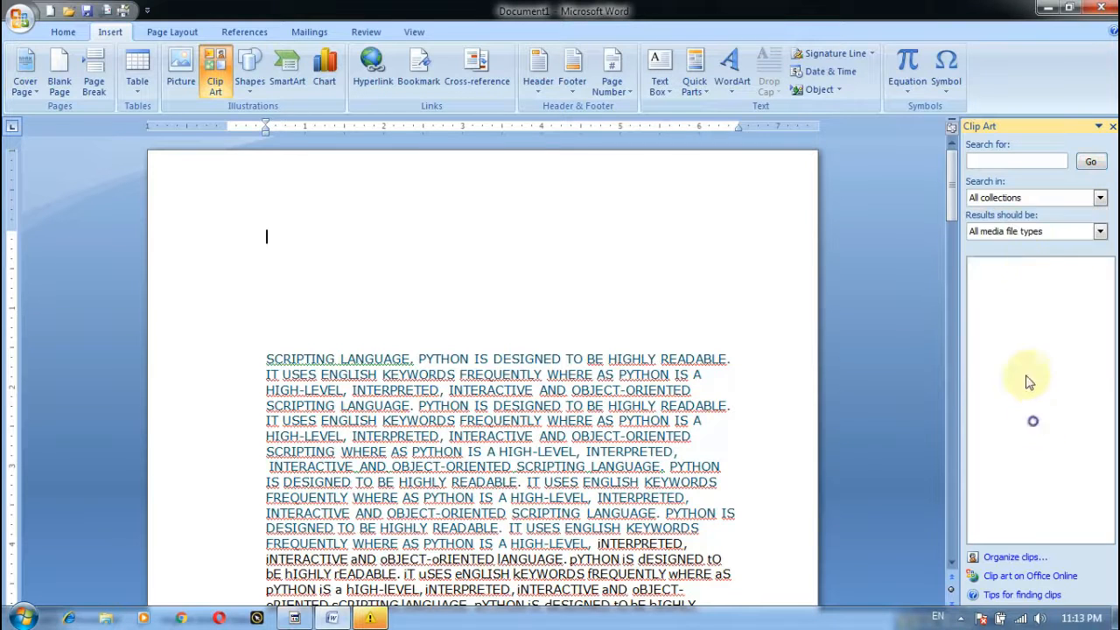
{"action": "left_click", "coordinate": [1100, 231]}
{"action": "left_click", "coordinate": [1032, 302]}
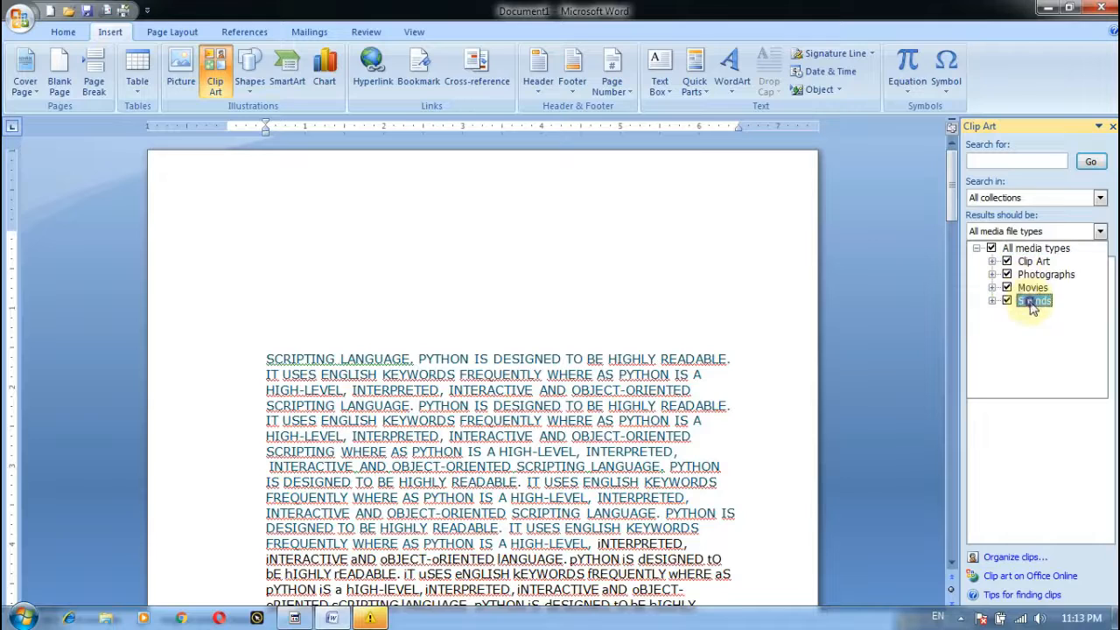
{"action": "left_click", "coordinate": [1027, 428]}
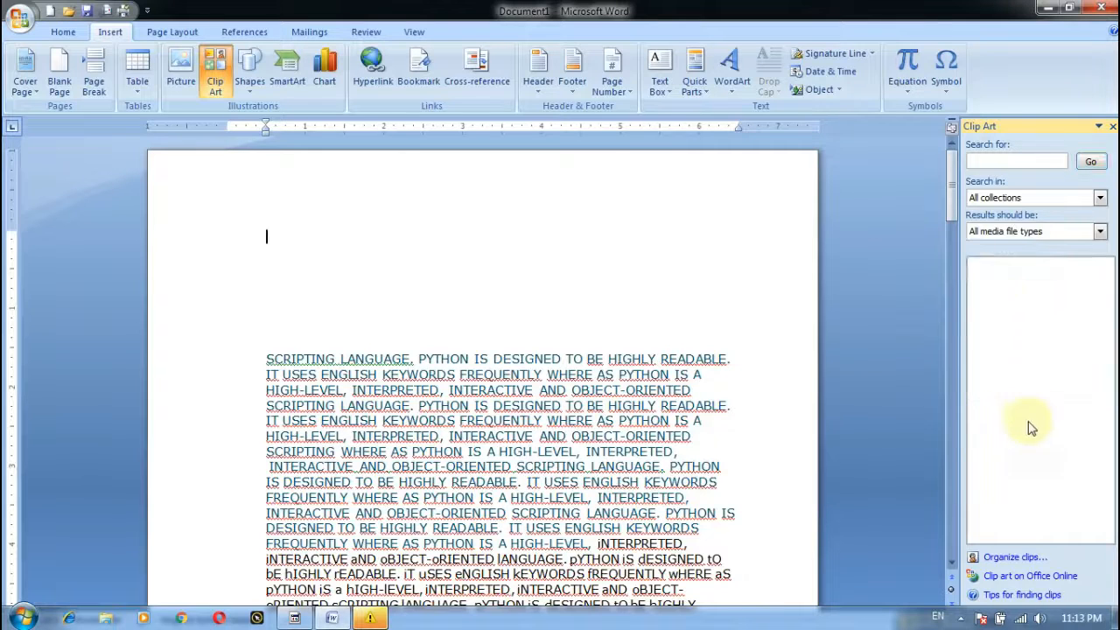
{"action": "scroll", "coordinate": [1029, 350], "scroll_direction": "down", "scroll_amount": 4}
{"action": "scroll", "coordinate": [1028, 350], "scroll_direction": "up", "scroll_amount": 4}
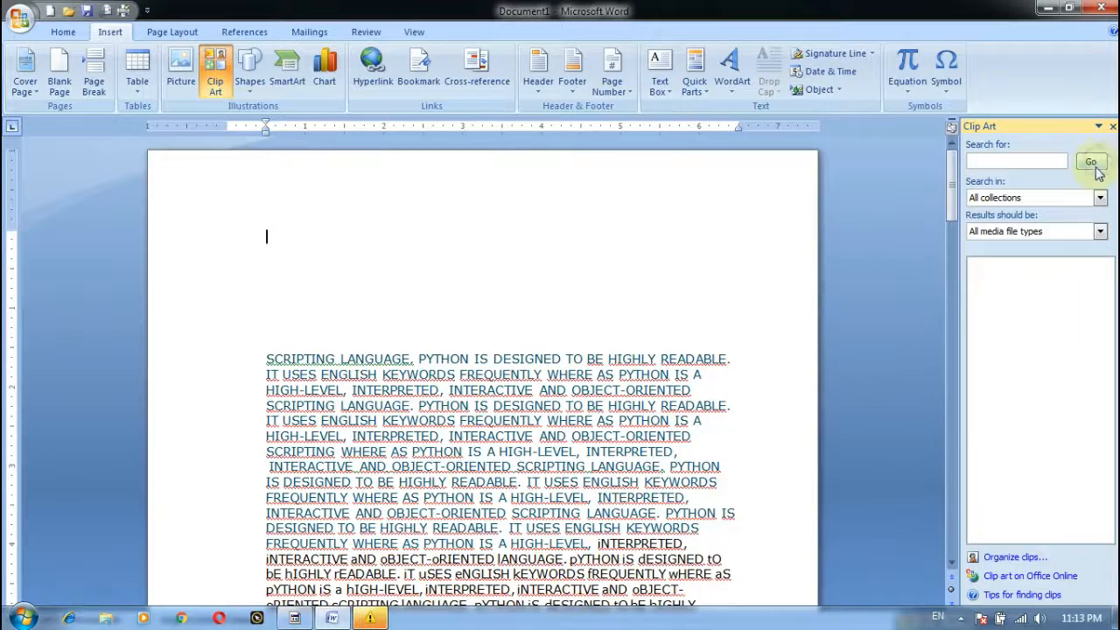
Insert a single cow clip from all clip art collections at the top of the page and shrink it to about 2.44" wide
{"action": "left_click", "coordinate": [1091, 163]}
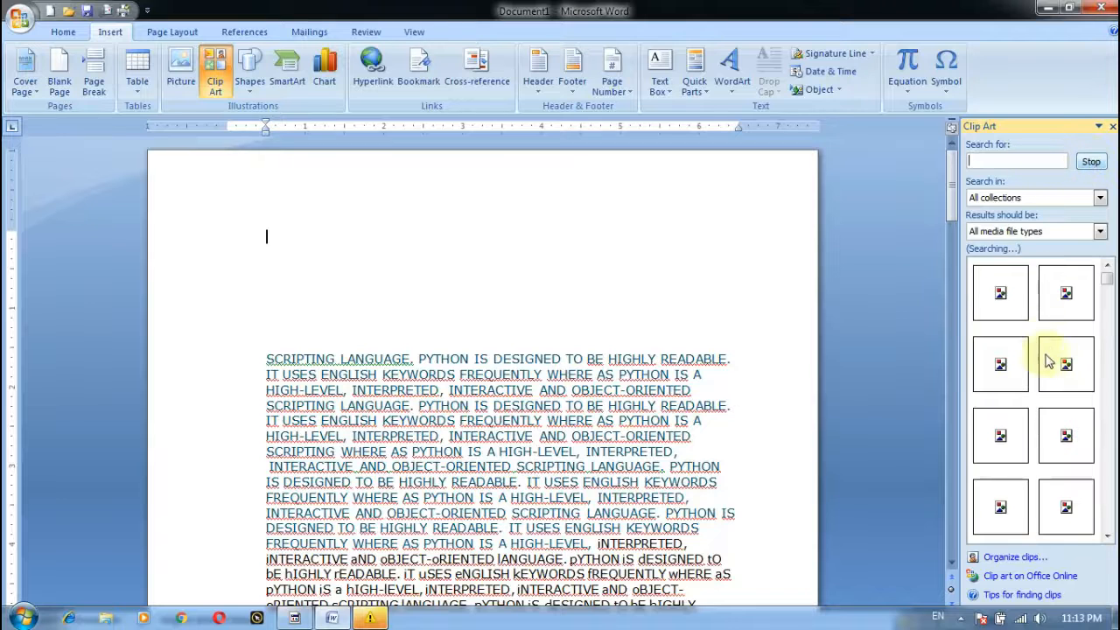
{"action": "left_click", "coordinate": [1065, 435]}
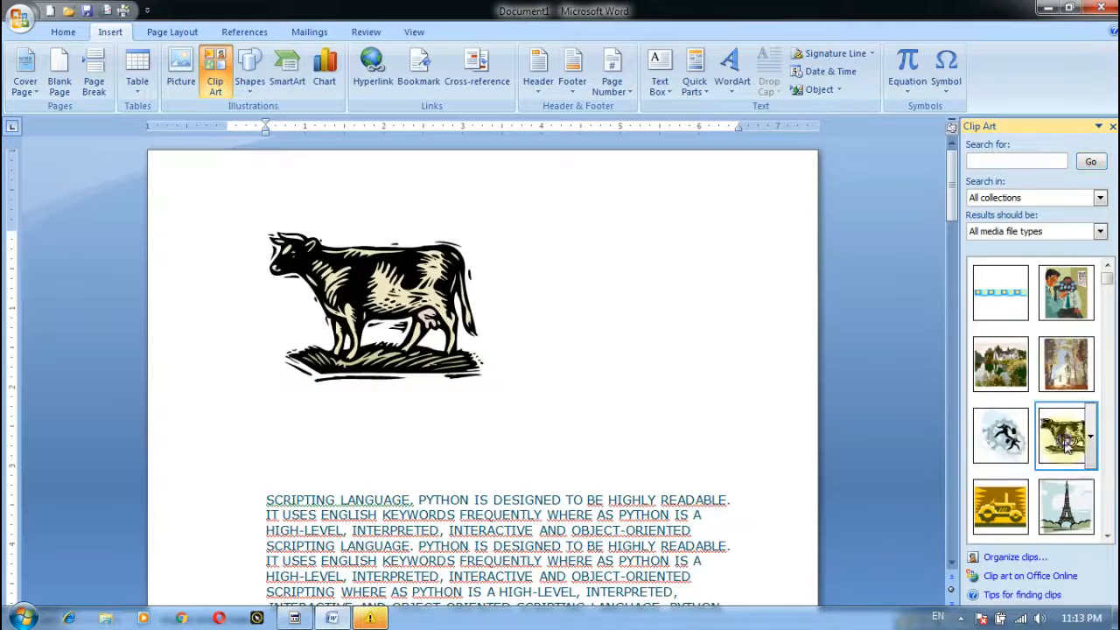
{"action": "left_click", "coordinate": [1066, 435]}
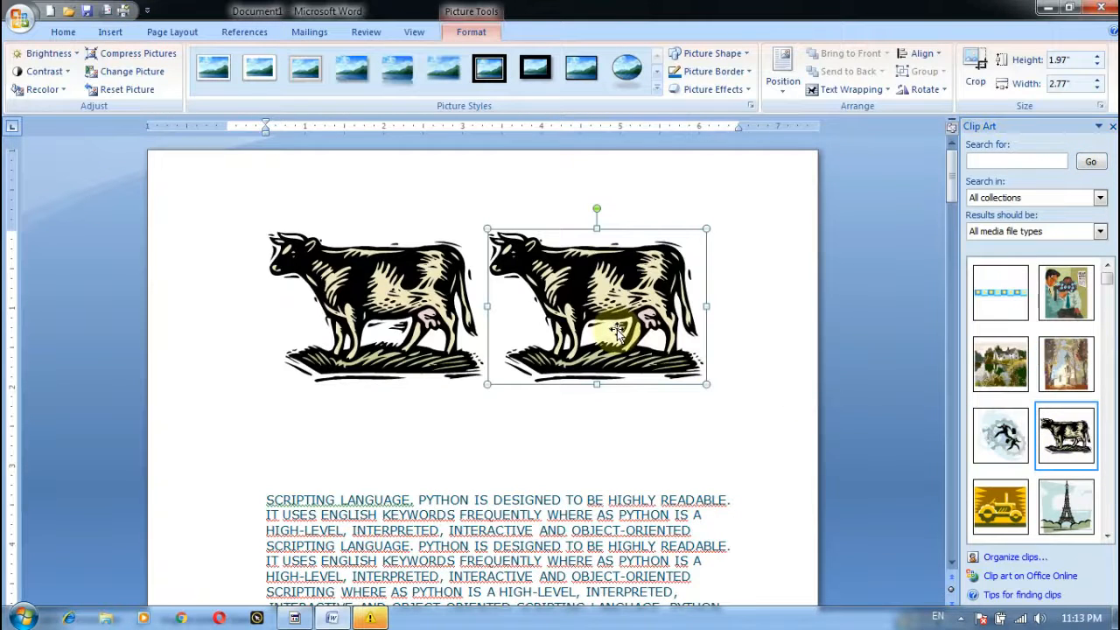
{"action": "key", "text": "Delete"}
{"action": "left_click", "coordinate": [471, 363]}
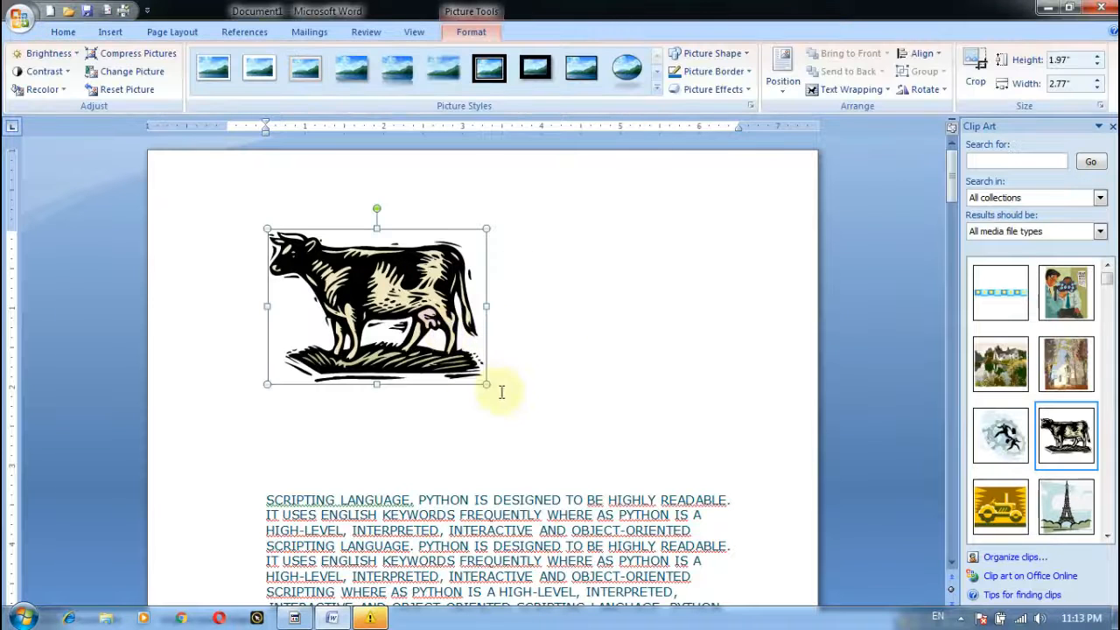
{"action": "left_click_drag", "start_coordinate": [487, 383], "coordinate": [461, 326]}
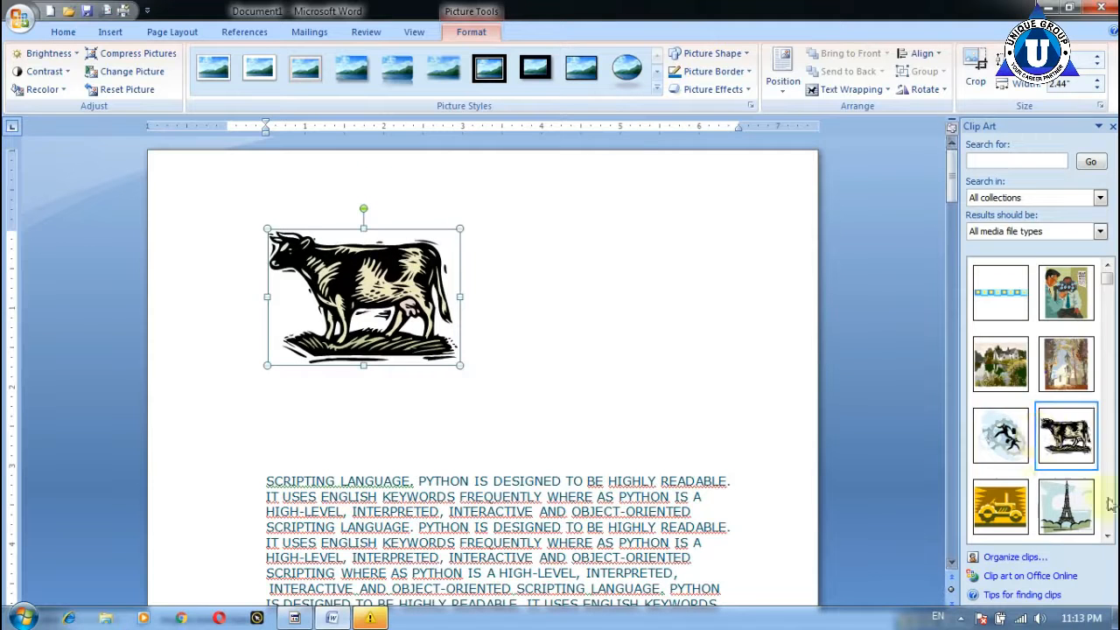
Insert the yellow tractor clip after the cow and enlarge it, and add the lakeside house clip beside the cow
{"action": "left_click", "coordinate": [1004, 510]}
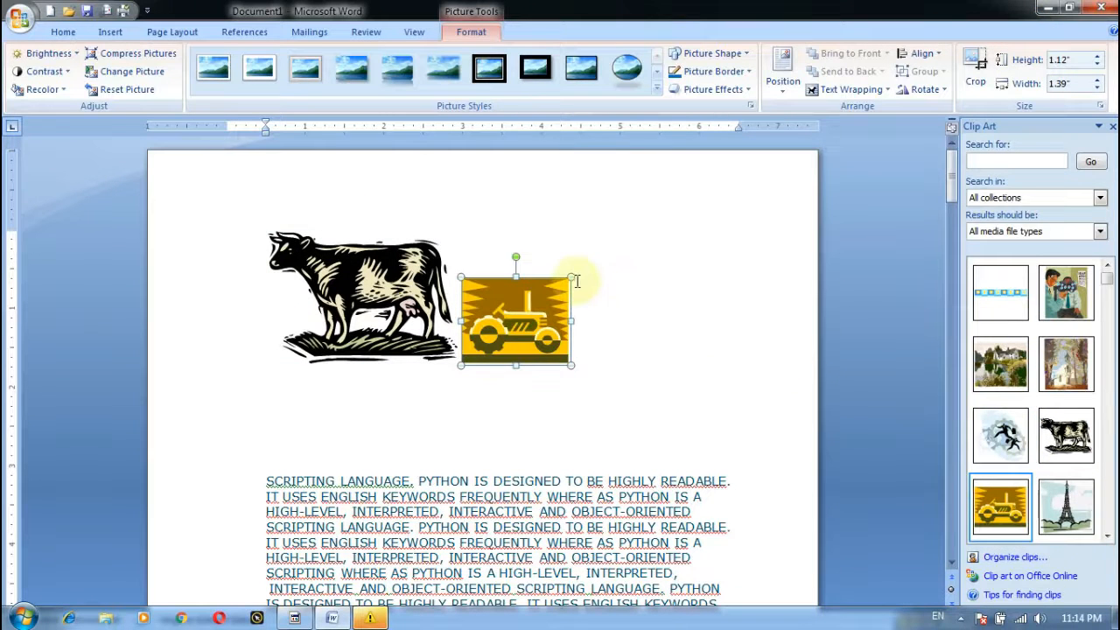
{"action": "left_click_drag", "start_coordinate": [573, 277], "coordinate": [805, 187]}
{"action": "left_click", "coordinate": [805, 187]}
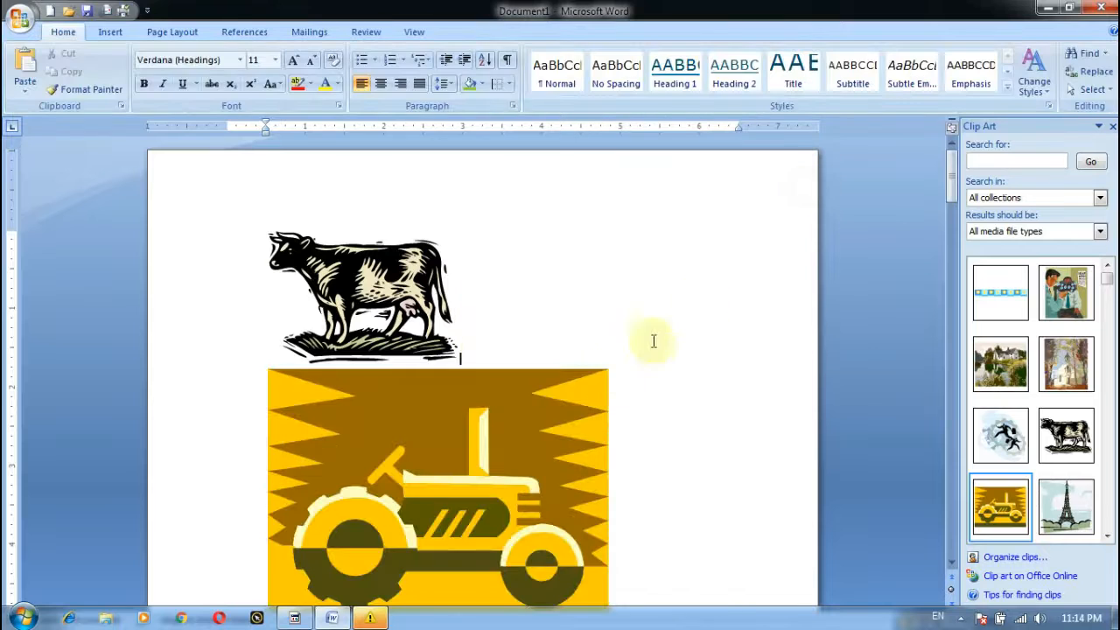
{"action": "left_click", "coordinate": [1000, 363]}
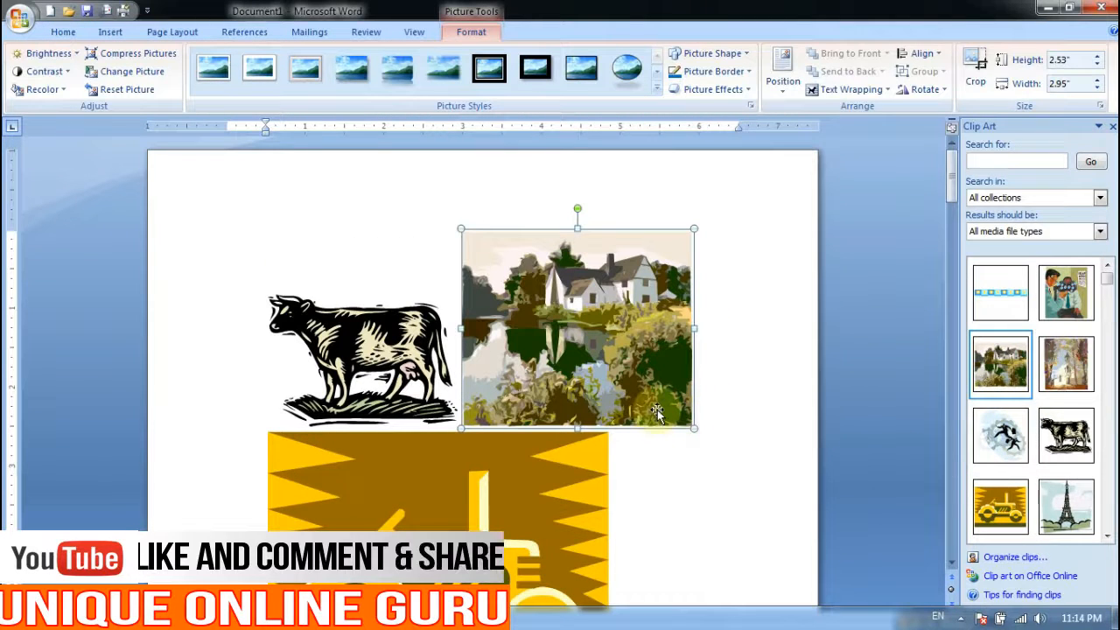
Undo all the clip art insertions and resizing at the top of the page
{"action": "key", "text": "ctrl+z"}
{"action": "key", "text": "ctrl+z"}
{"action": "key", "text": "ctrl+z"}
{"action": "key", "text": "ctrl+z"}
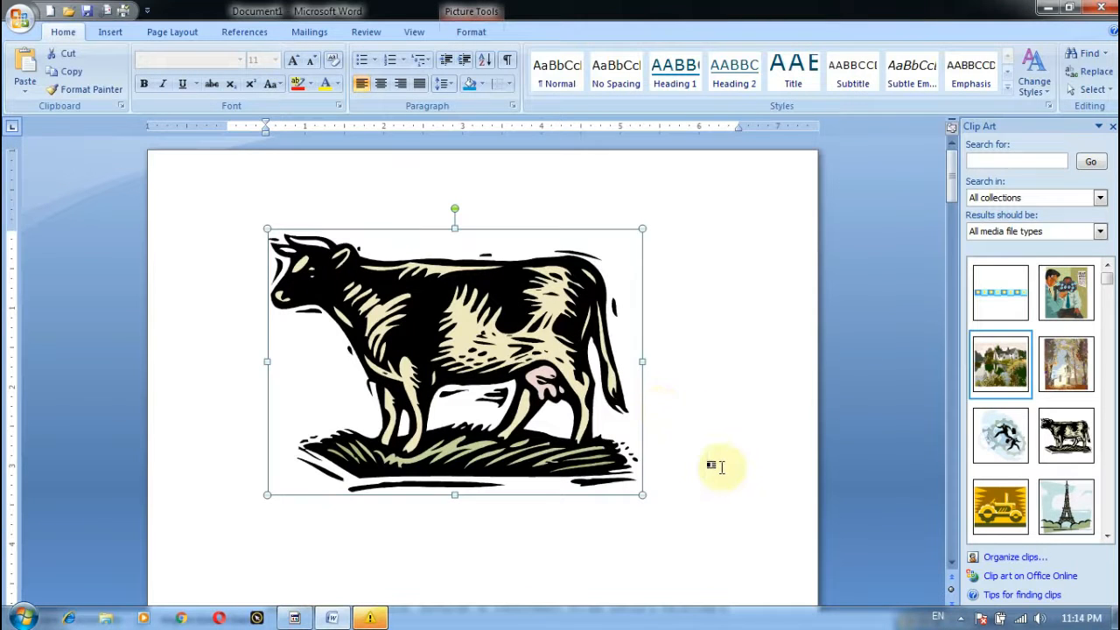
{"action": "key", "text": "ctrl+z"}
{"action": "key", "text": "ctrl+v"}
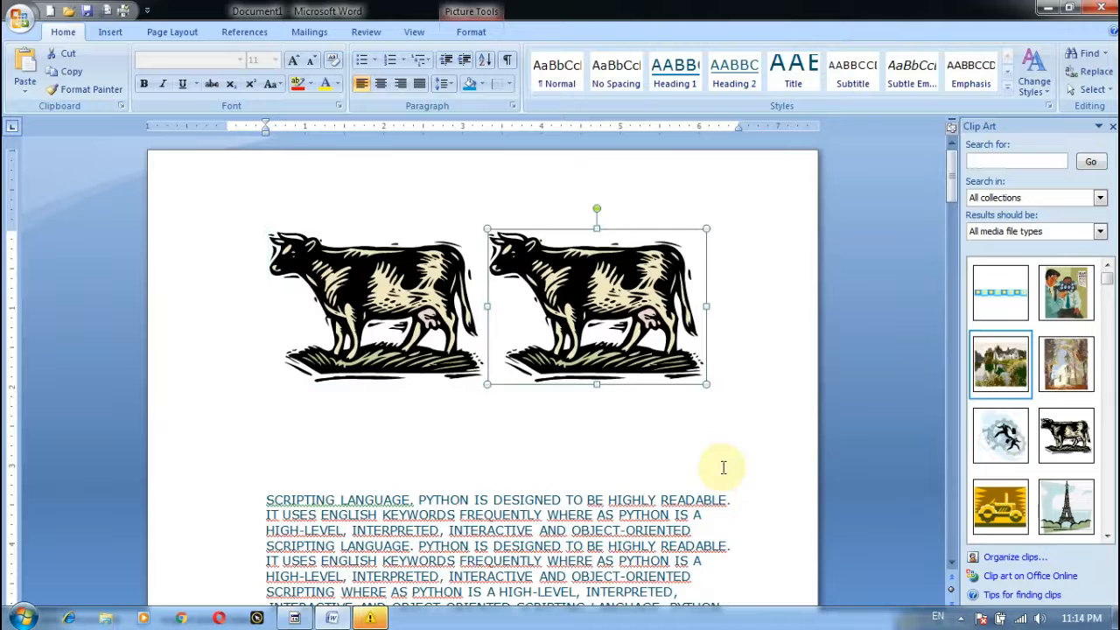
{"action": "key", "text": "ctrl+z"}
{"action": "key", "text": "ctrl+z"}
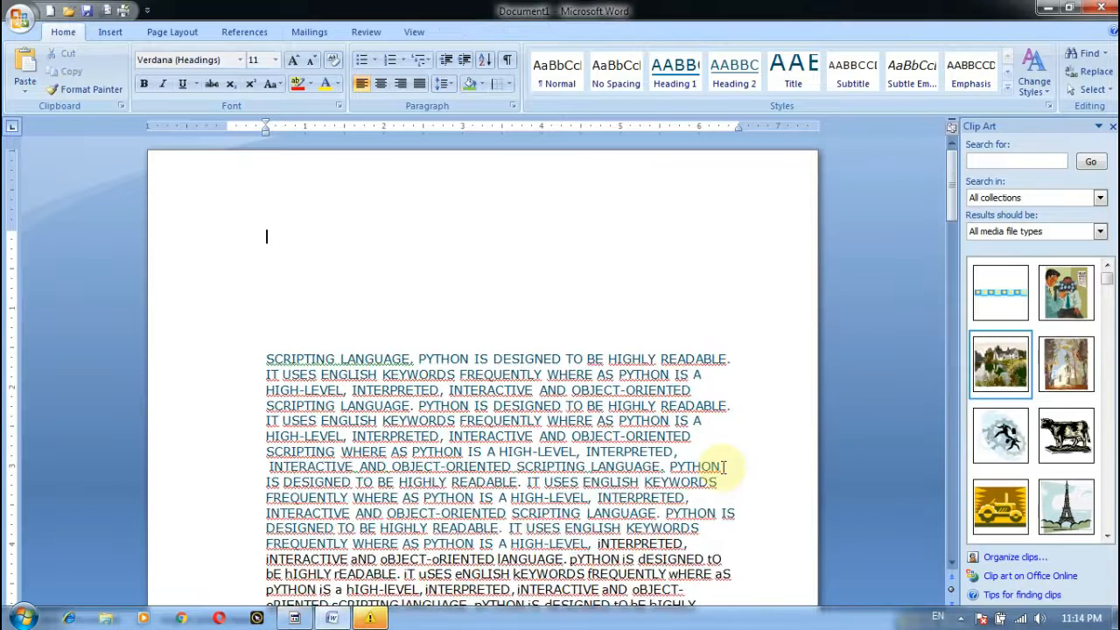
Draw a rounded rectangle about 4.66" by 1.68" above the text and a rectangle about 4.27" by 1.3" inside it
{"action": "left_click", "coordinate": [110, 33]}
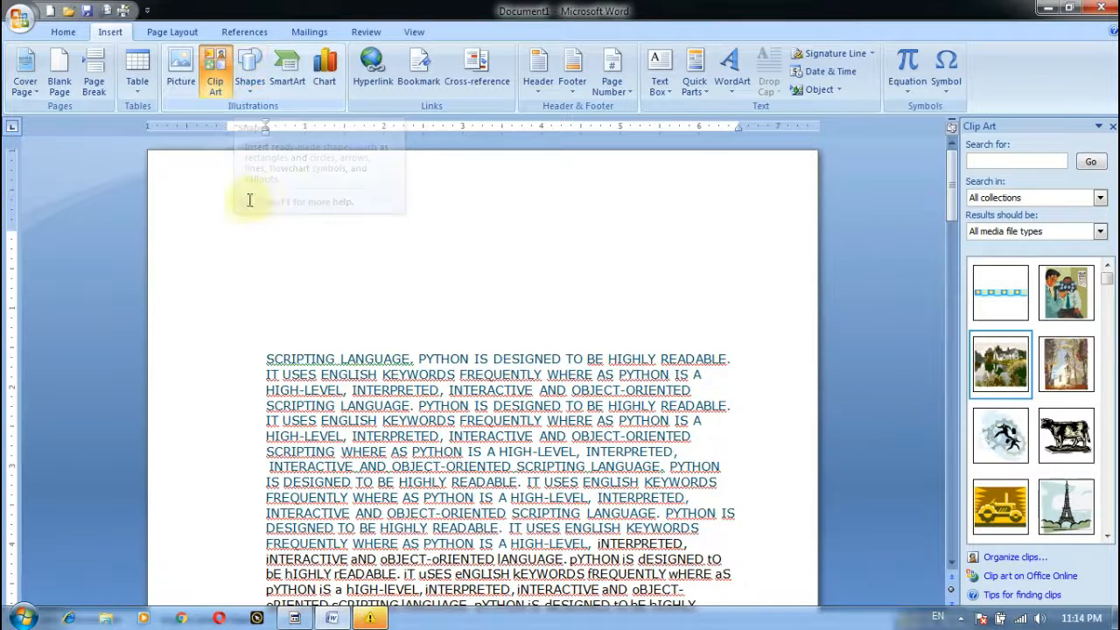
{"action": "left_click", "coordinate": [249, 86]}
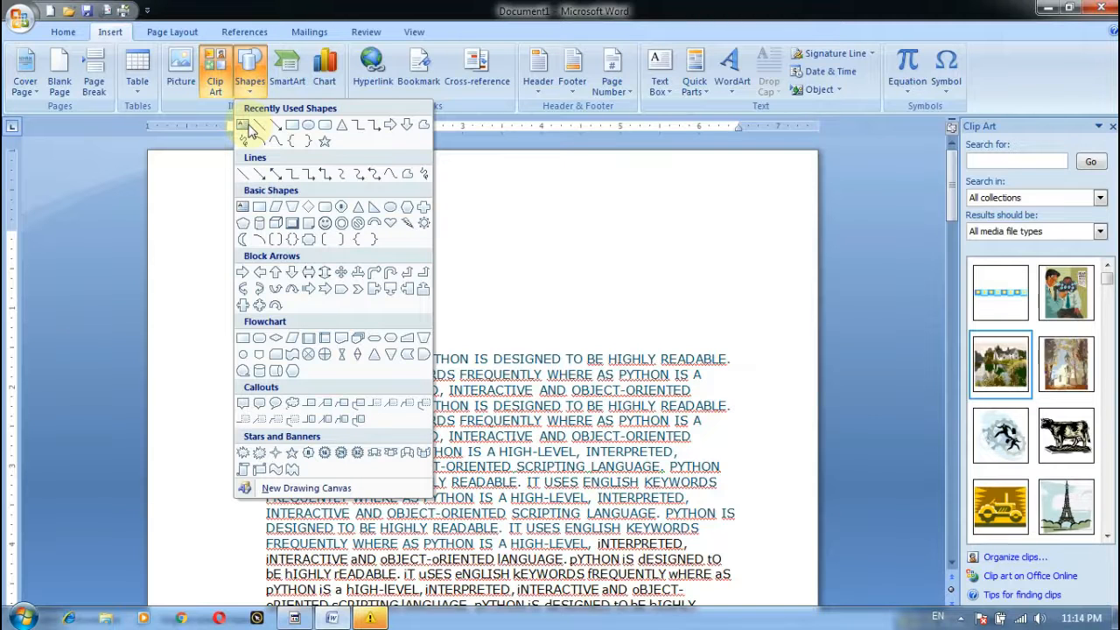
{"action": "left_click", "coordinate": [324, 125]}
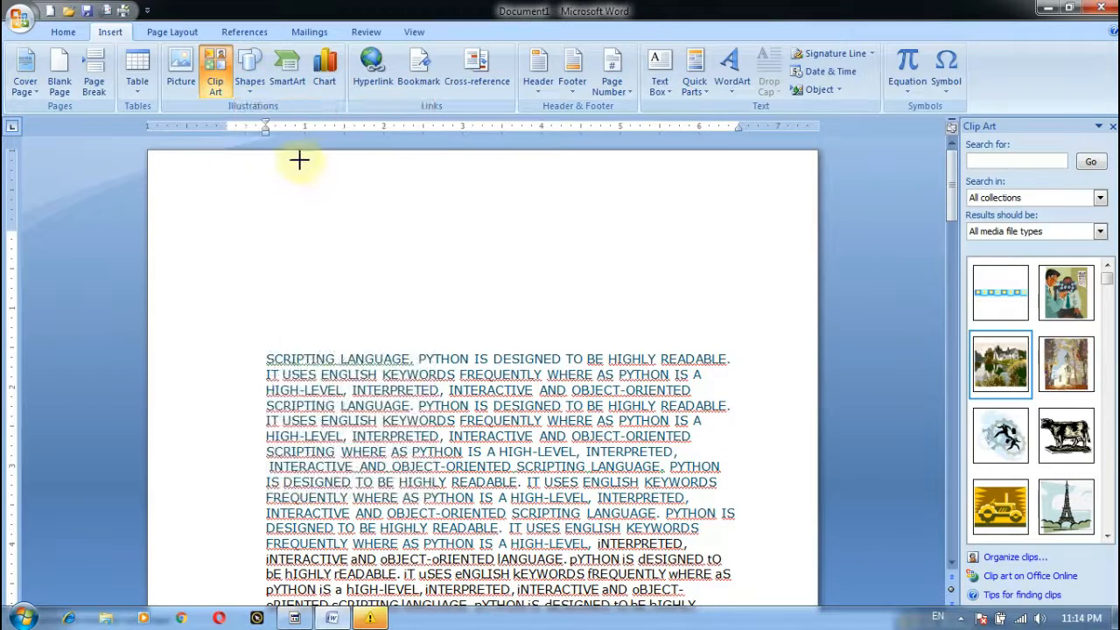
{"action": "mouse_move", "coordinate": [266, 184]}
{"action": "left_mouse_down"}
{"action": "mouse_move", "coordinate": [399, 292]}
{"action": "mouse_move", "coordinate": [634, 316]}
{"action": "left_mouse_up"}
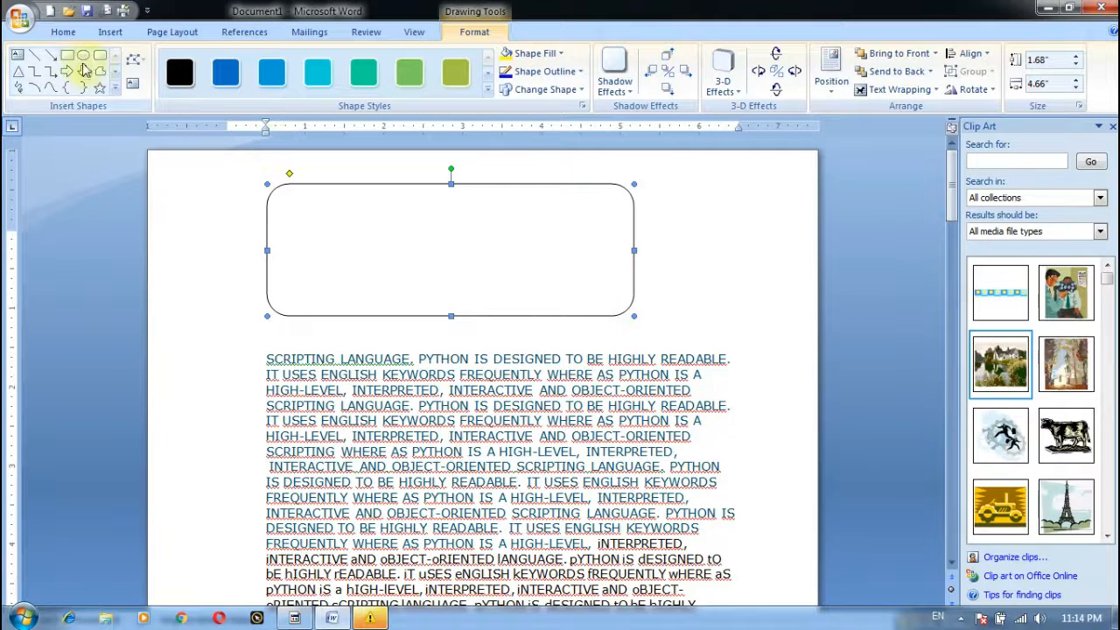
{"action": "mouse_move", "coordinate": [281, 199]}
{"action": "left_mouse_down"}
{"action": "mouse_move", "coordinate": [533, 262]}
{"action": "mouse_move", "coordinate": [617, 303]}
{"action": "left_mouse_up"}
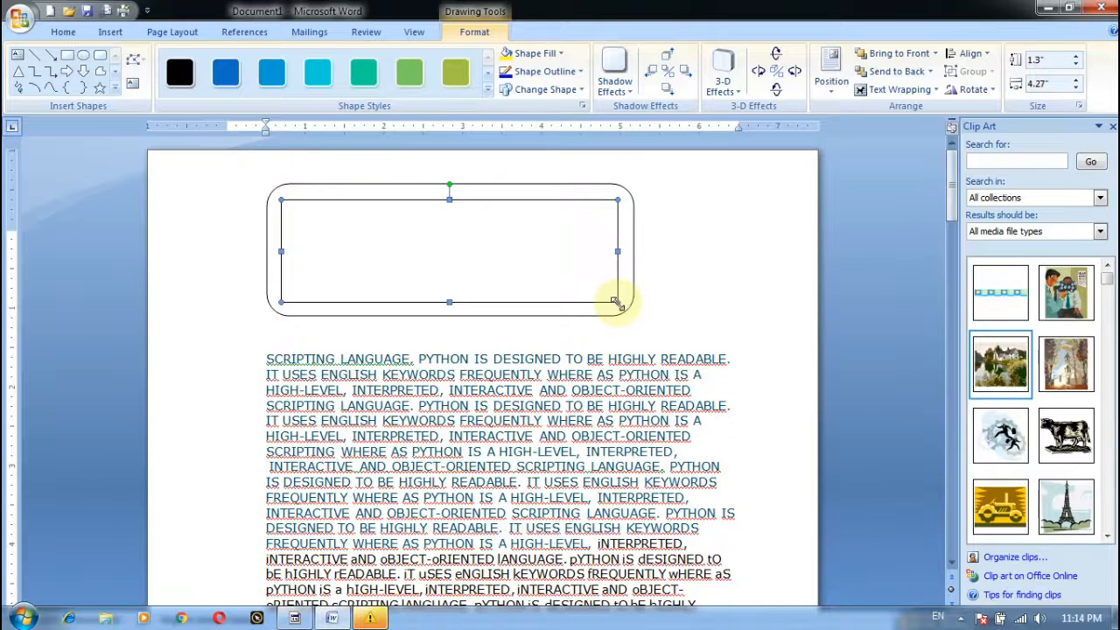
Draw an oval about 4.07" by 1.1" inside the rectangle and a triangle about 2.3" by 0.67" inside the oval
{"action": "left_click", "coordinate": [83, 54]}
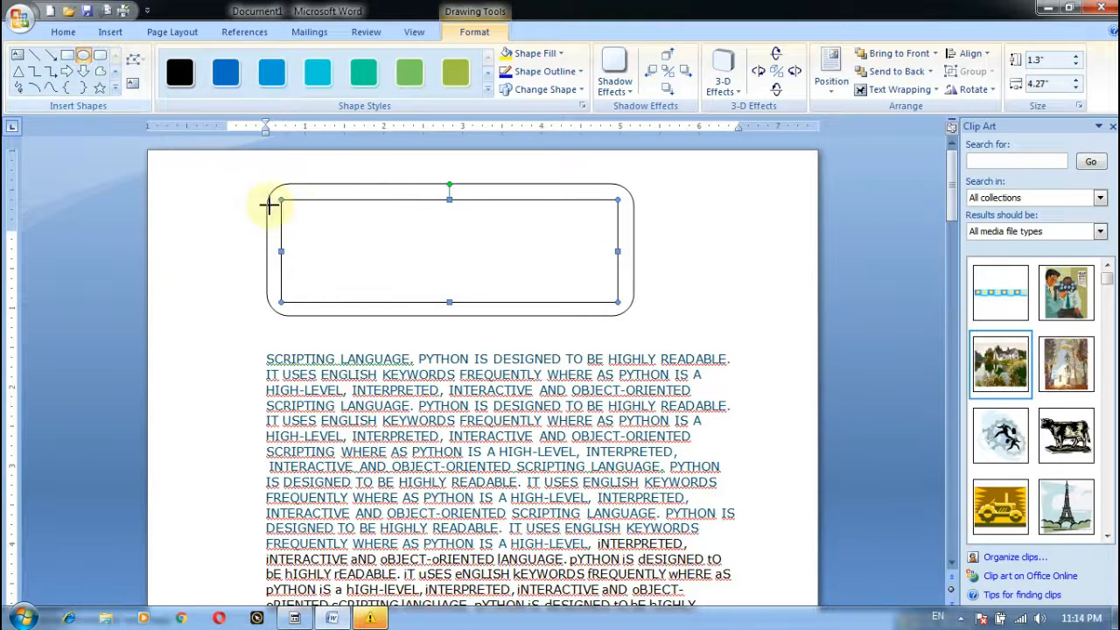
{"action": "left_click_drag", "start_coordinate": [288, 207], "coordinate": [610, 296]}
{"action": "left_click", "coordinate": [17, 71]}
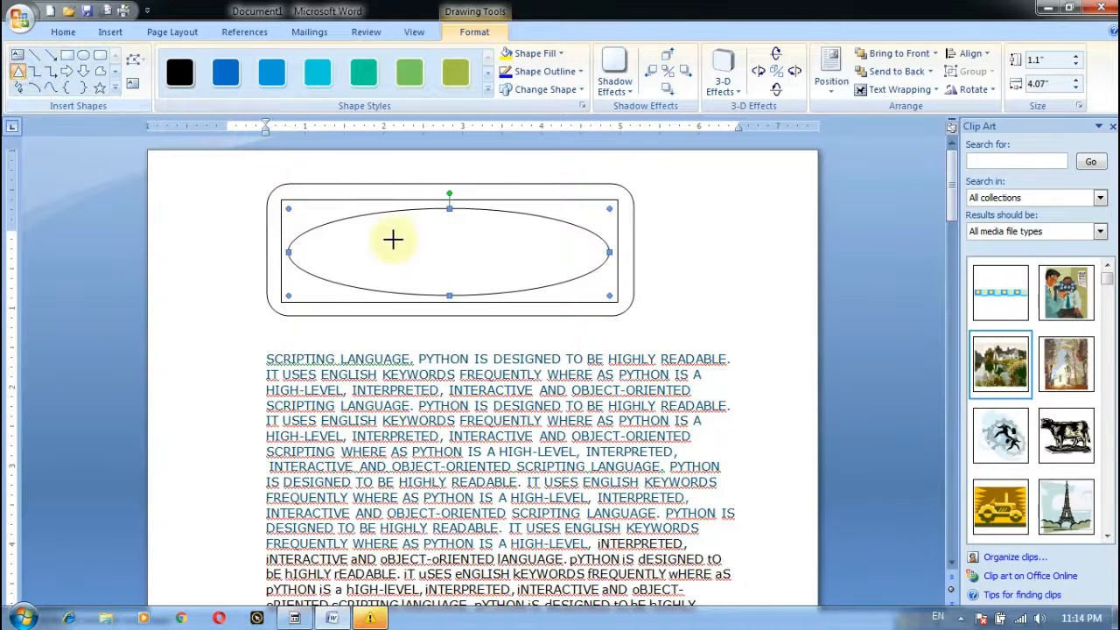
{"action": "left_click_drag", "start_coordinate": [380, 226], "coordinate": [561, 279]}
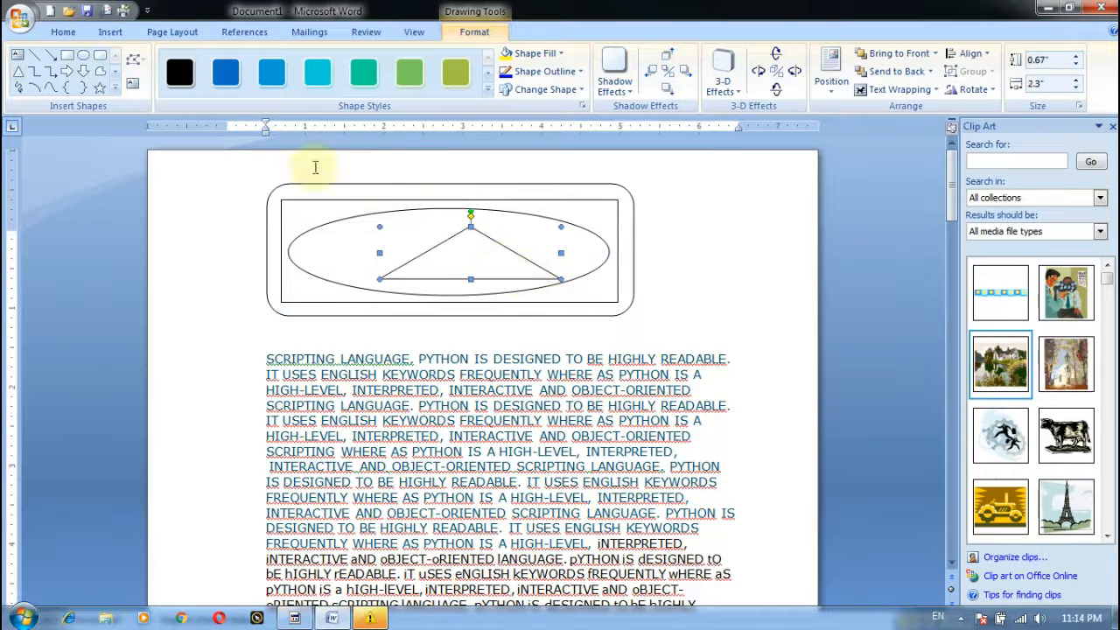
Draw a thin right-pointing block arrow inside the triangle and deselect it
{"action": "left_click", "coordinate": [66, 71]}
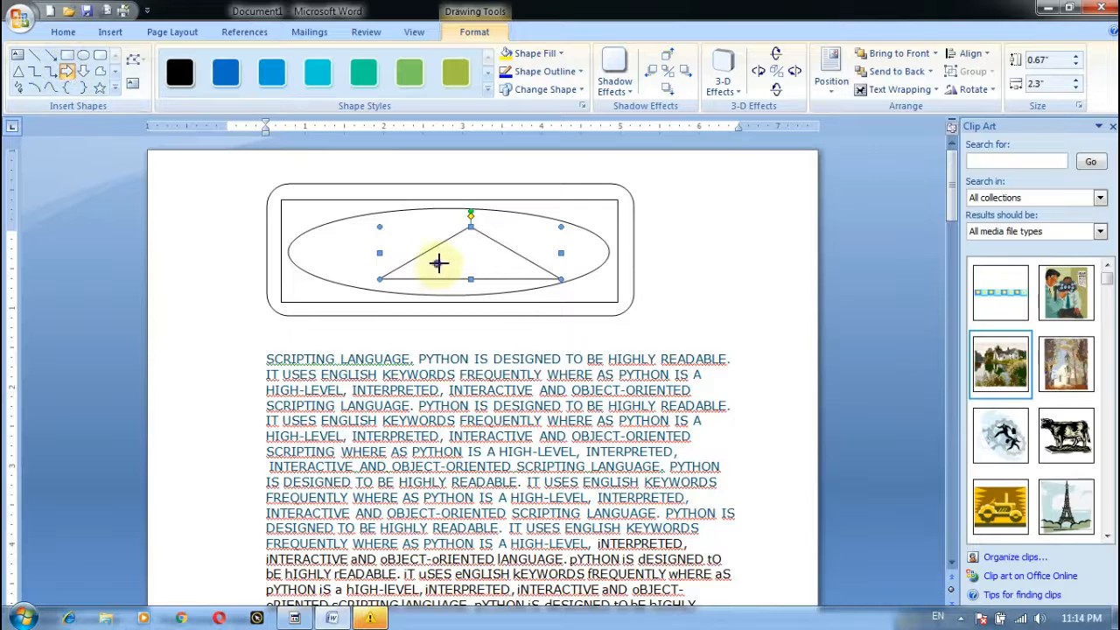
{"action": "left_click_drag", "start_coordinate": [437, 265], "coordinate": [530, 267]}
{"action": "left_click", "coordinate": [725, 286]}
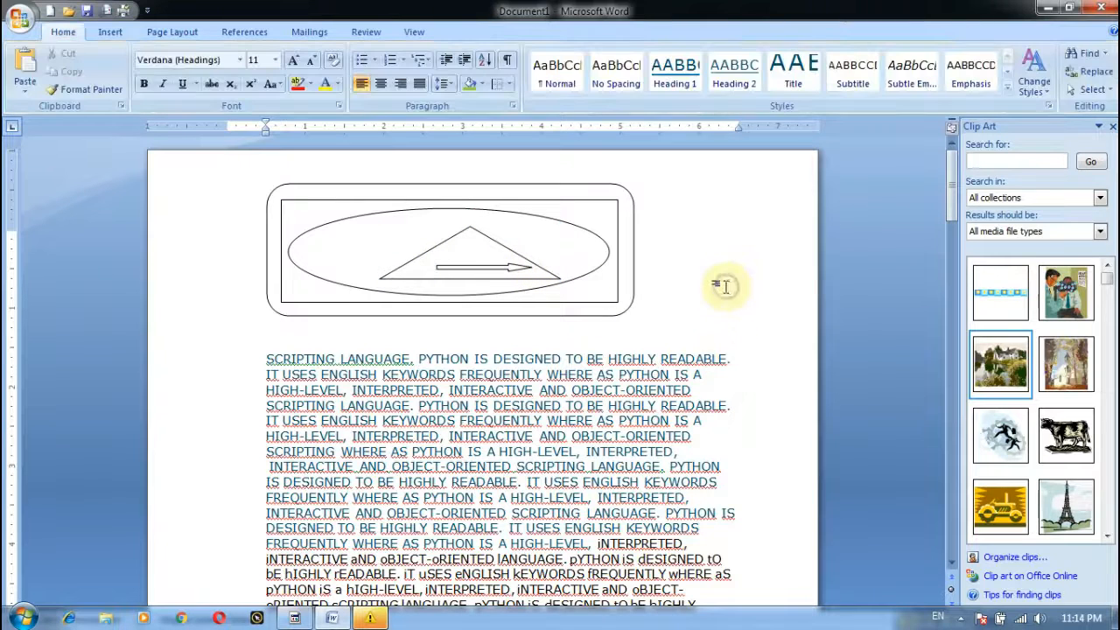
Undo all the nested shapes drawn above the text
{"action": "left_click", "coordinate": [112, 33]}
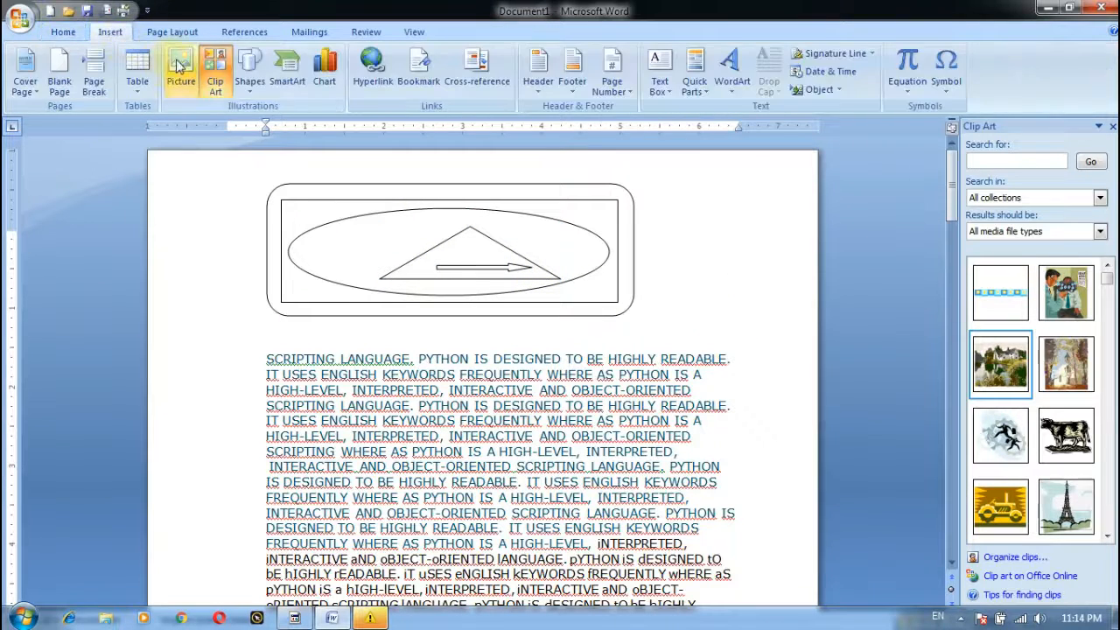
{"action": "left_click", "coordinate": [278, 252]}
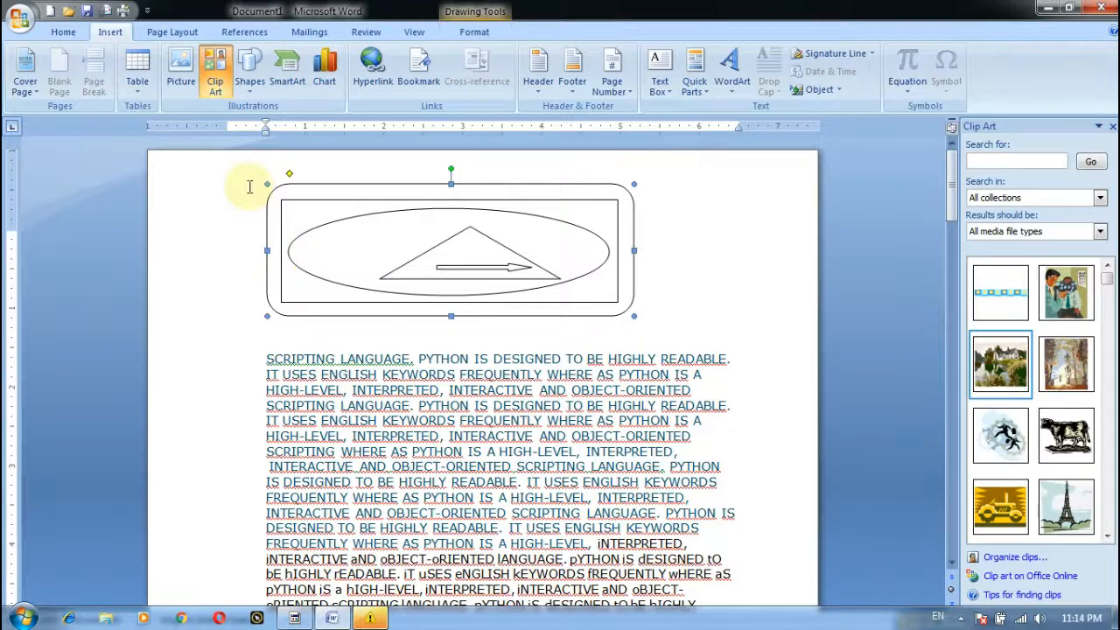
{"action": "key", "text": "ctrl+z"}
{"action": "key", "text": "ctrl+z"}
{"action": "key", "text": "ctrl+z"}
{"action": "key", "text": "ctrl+z"}
{"action": "key", "text": "ctrl+z"}
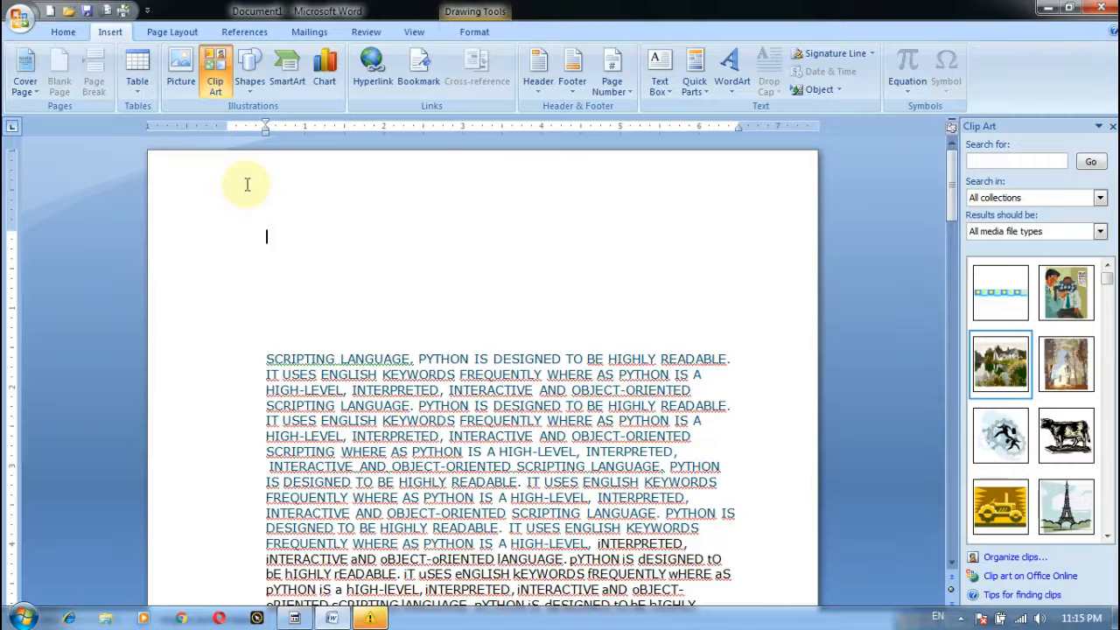
Browse the SmartArt categories and insert a Picture Caption List graphic from the List category above the text
{"action": "left_click", "coordinate": [304, 81]}
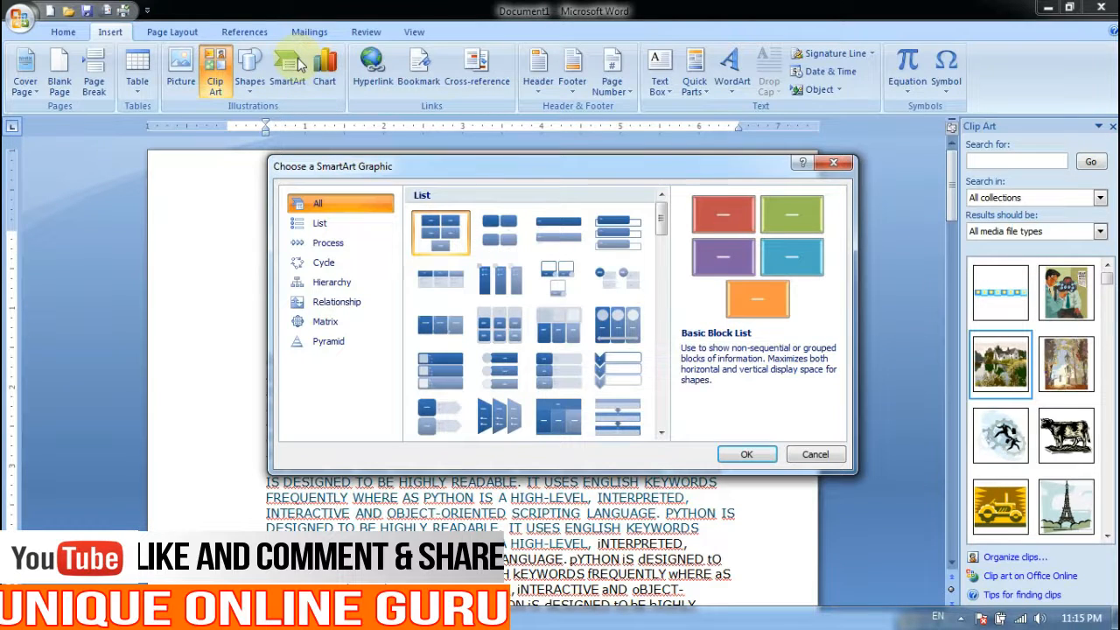
{"action": "left_click", "coordinate": [503, 335]}
{"action": "left_click", "coordinate": [494, 416]}
{"action": "scroll", "coordinate": [494, 416], "scroll_direction": "down", "scroll_amount": 10}
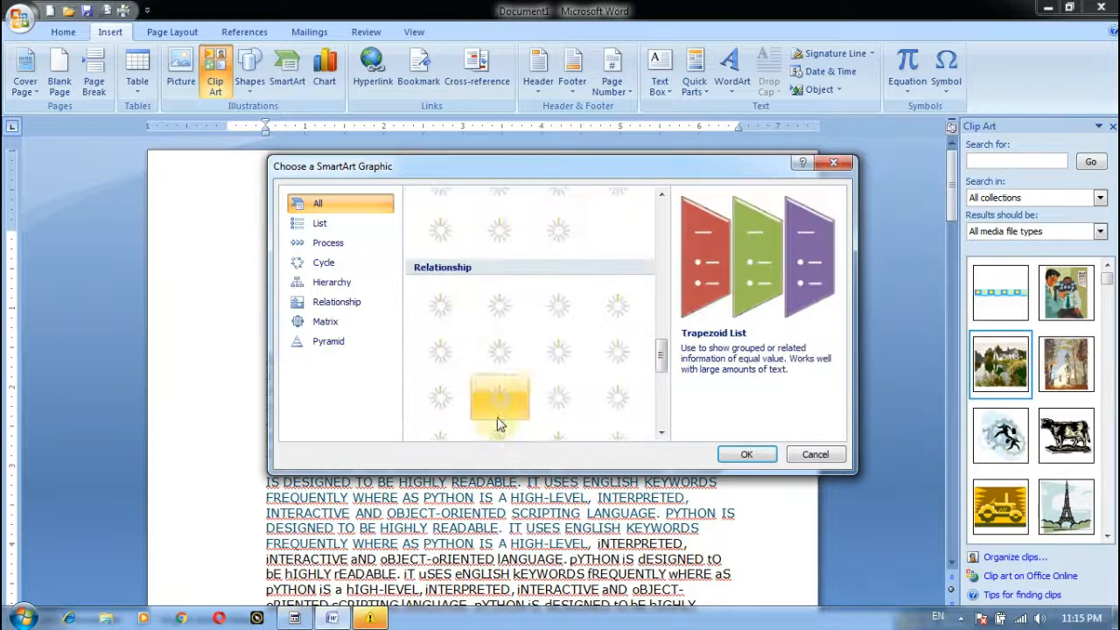
{"action": "left_click", "coordinate": [319, 262]}
{"action": "left_click", "coordinate": [503, 217]}
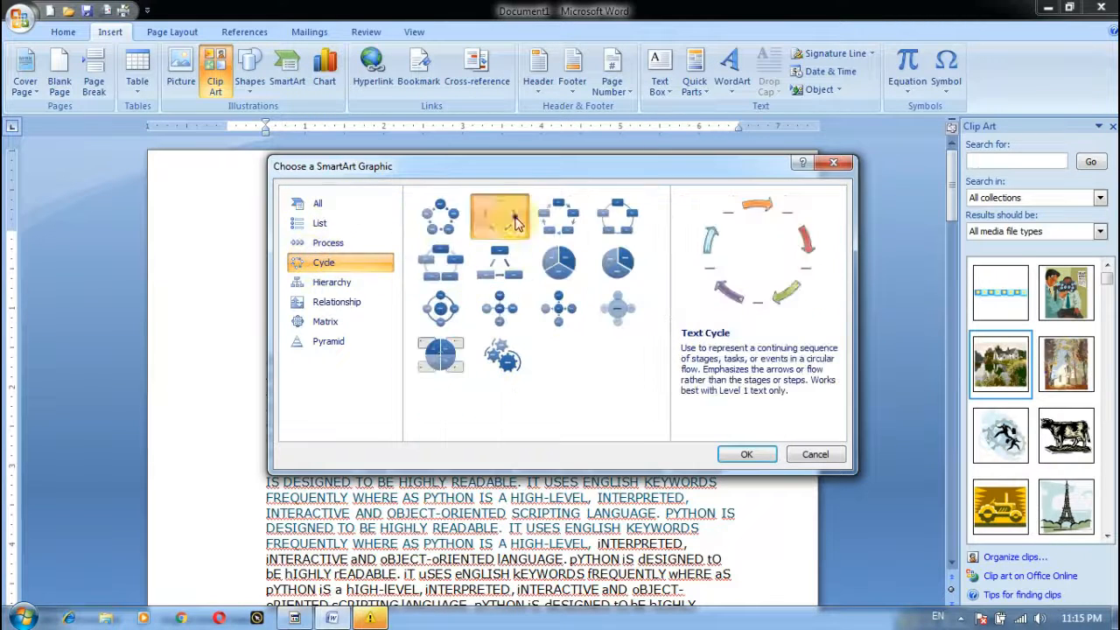
{"action": "left_click", "coordinate": [437, 232]}
{"action": "left_click", "coordinate": [337, 321]}
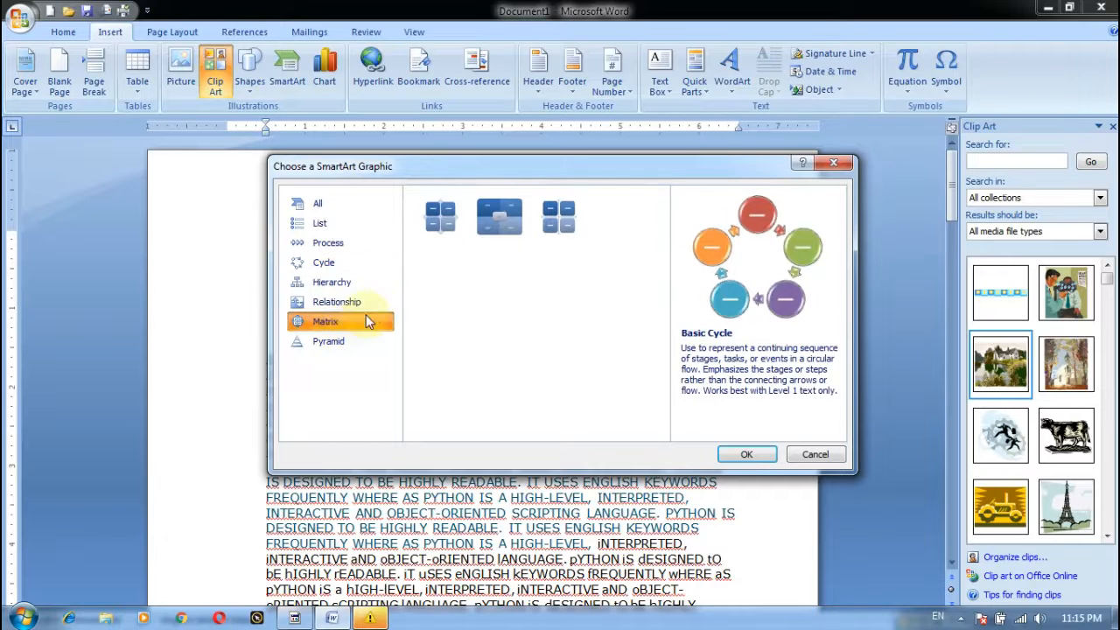
{"action": "left_click", "coordinate": [335, 261]}
{"action": "left_click", "coordinate": [328, 243]}
{"action": "left_click", "coordinate": [320, 223]}
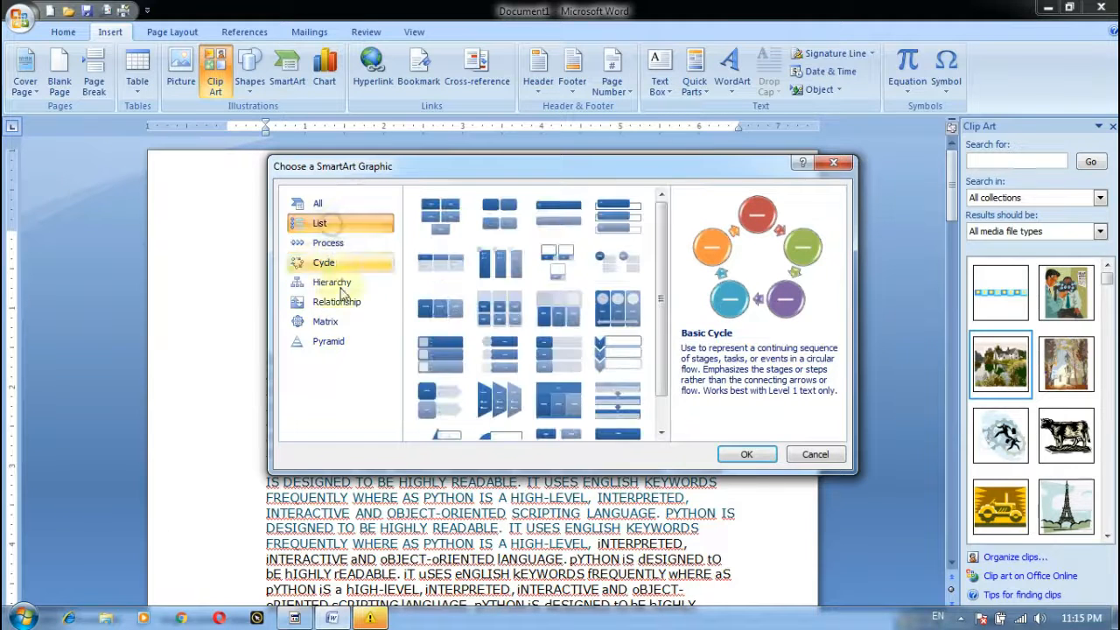
{"action": "double_click", "coordinate": [499, 216]}
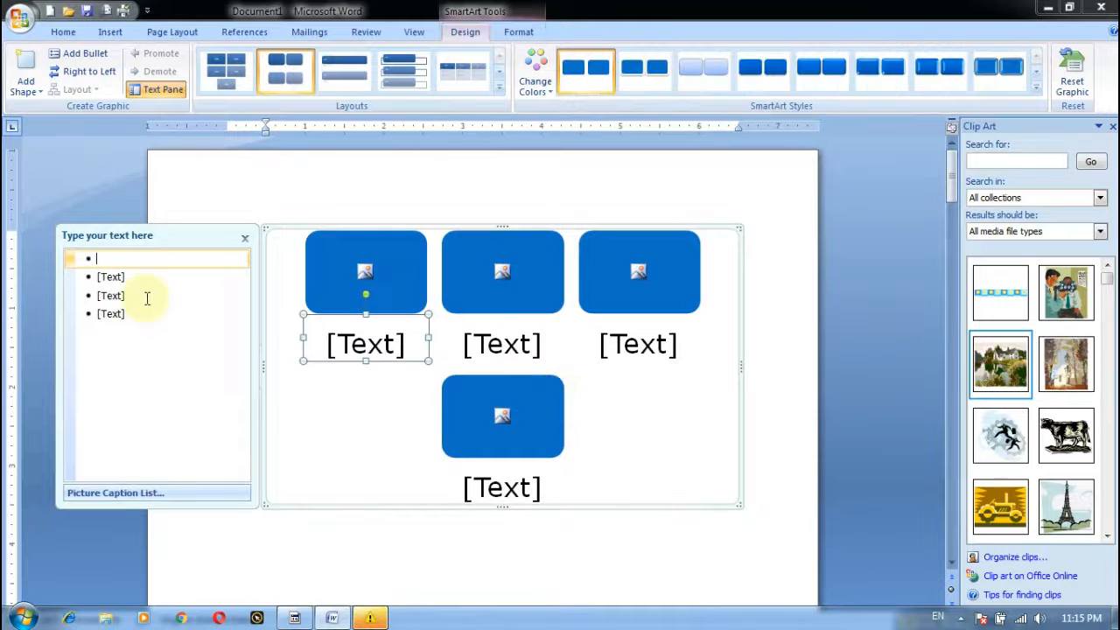
Enter UNIQUE as the first caption in the SmartArt graphic's text list
{"action": "left_click", "coordinate": [121, 277]}
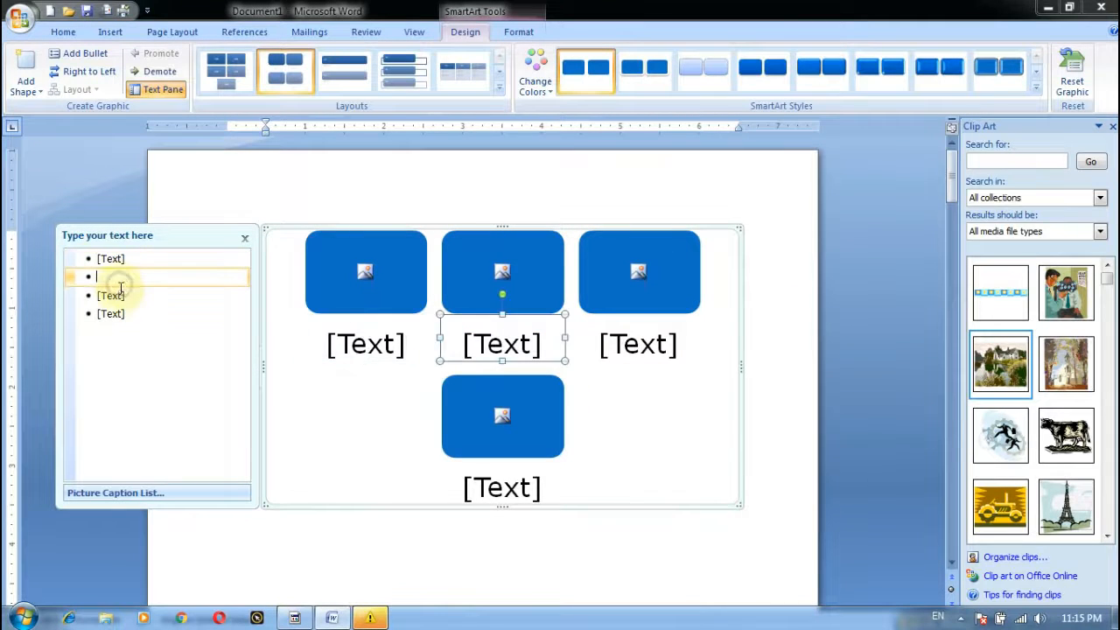
{"action": "left_click", "coordinate": [119, 296]}
{"action": "left_click", "coordinate": [129, 314]}
{"action": "left_click", "coordinate": [131, 256]}
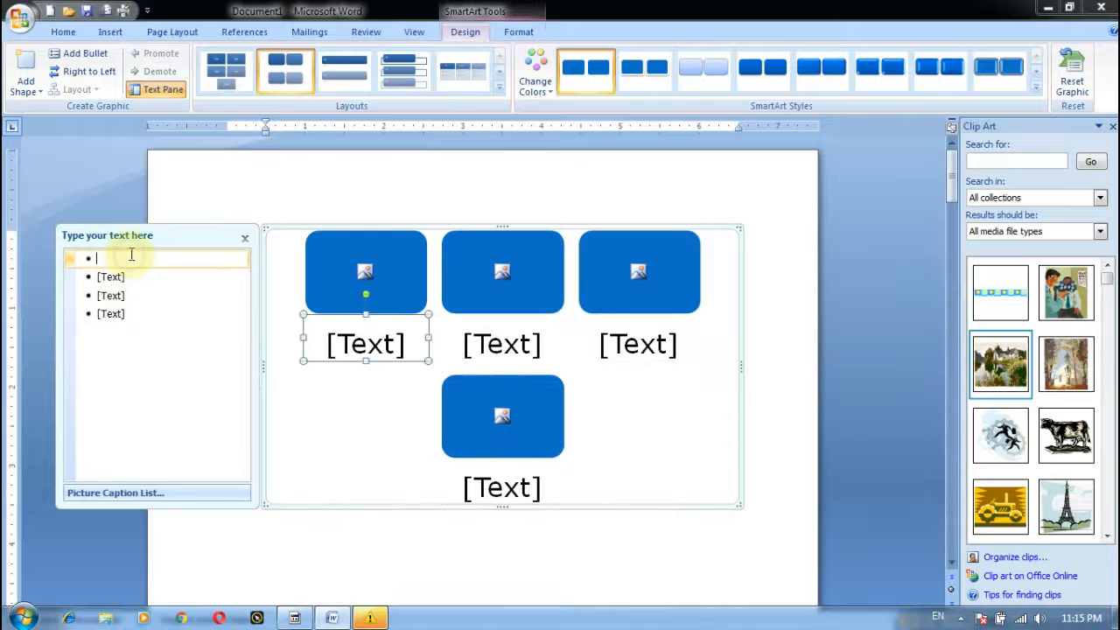
{"action": "type", "text": "UNIQ"}
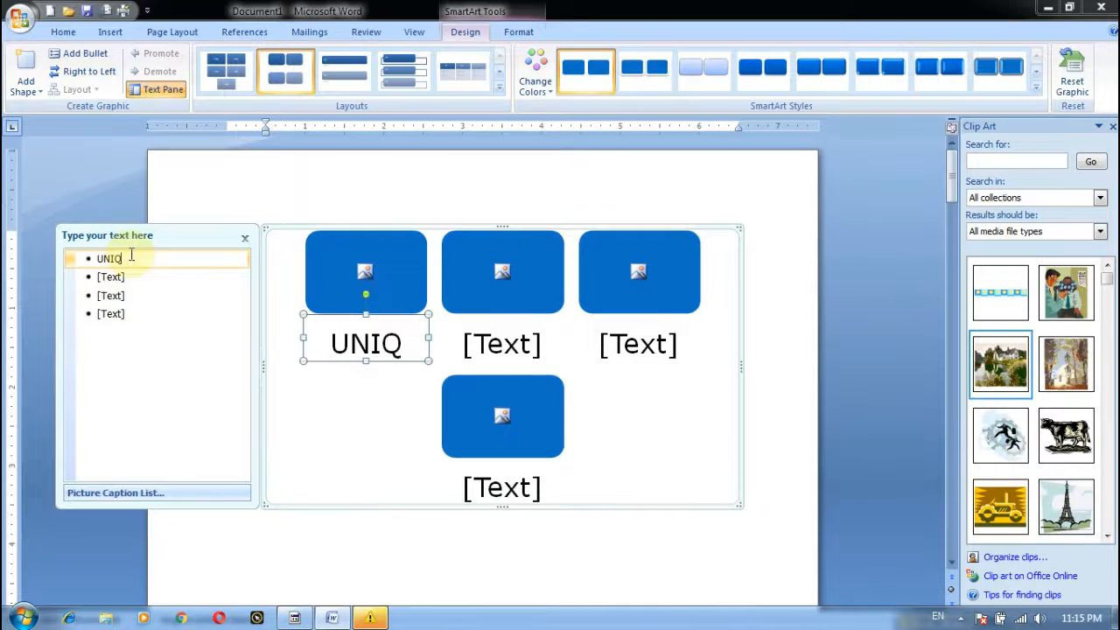
{"action": "type", "text": "UE"}
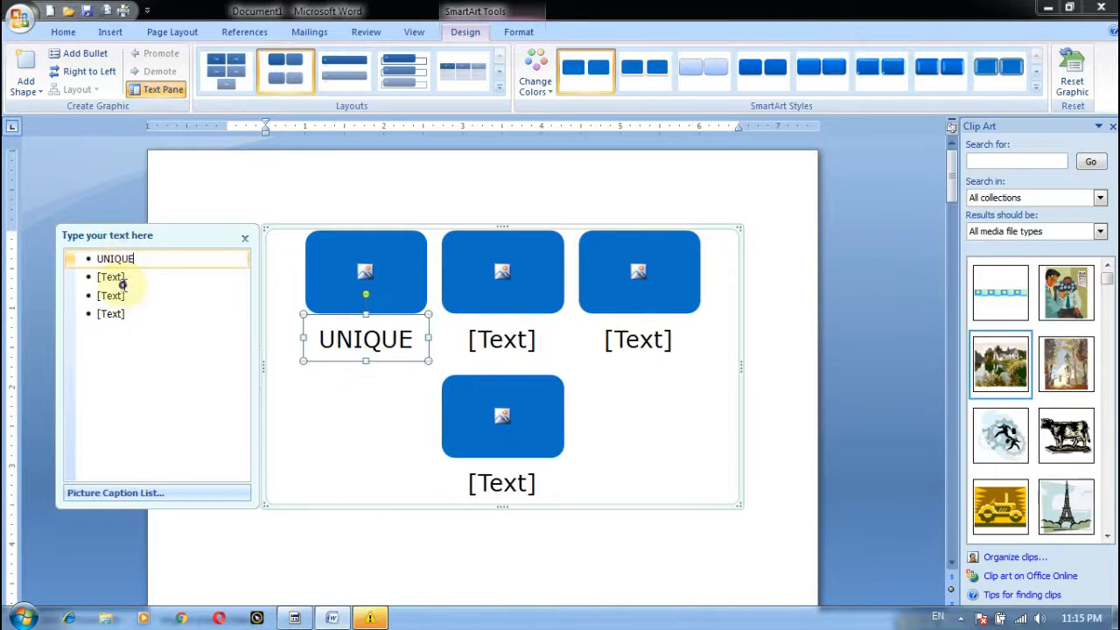
Enter GROUP as the second item and demote it to a sub-bullet under UNIQUE
{"action": "left_click", "coordinate": [125, 278]}
{"action": "type", "text": "GR"}
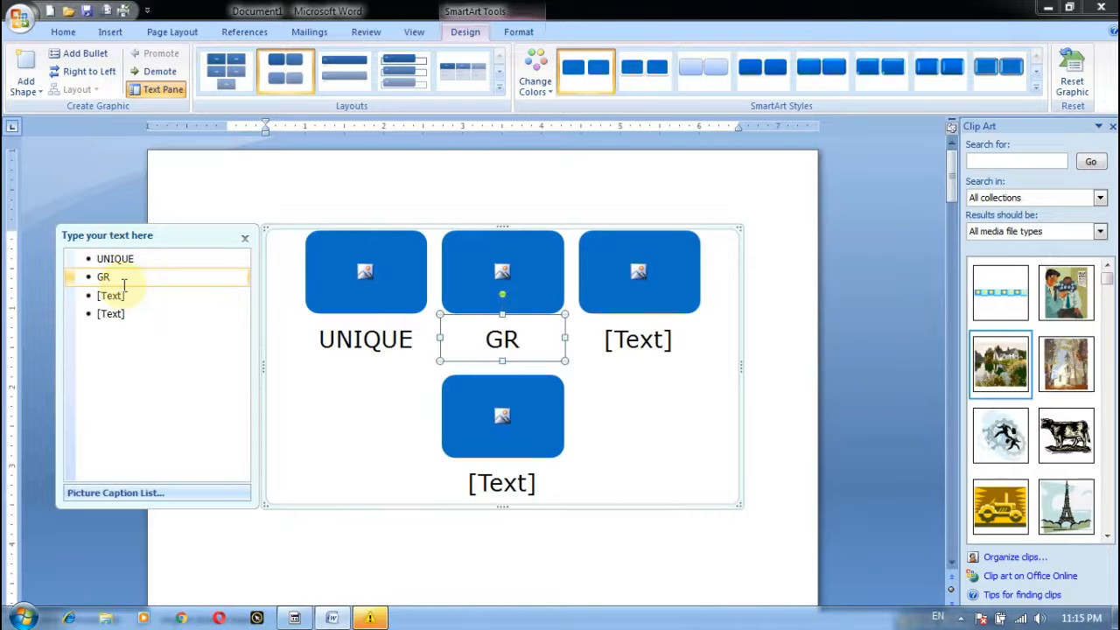
{"action": "type", "text": "OUP"}
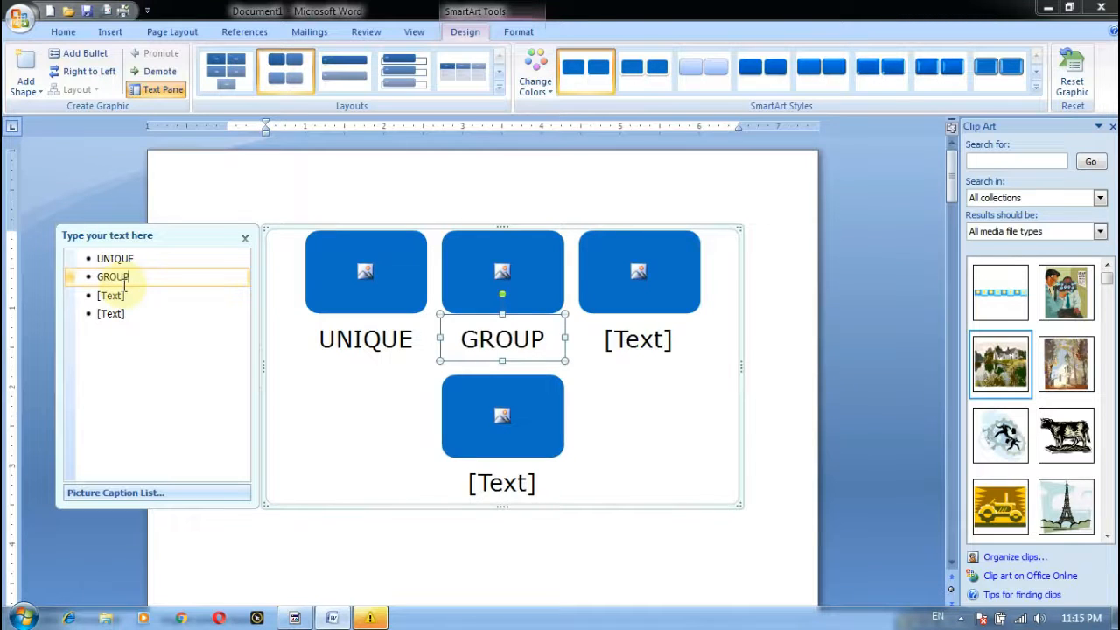
{"action": "key", "text": "Tab"}
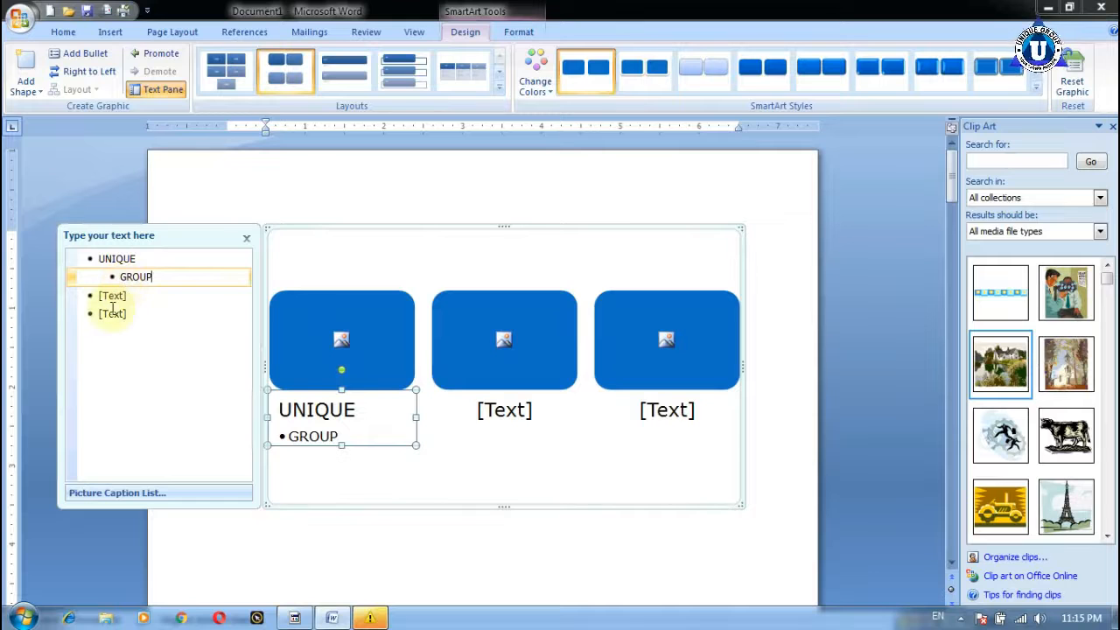
Enter PRAYAGraj as the last caption in the SmartArt graphic, leaving the caption before it empty
{"action": "left_click", "coordinate": [112, 313]}
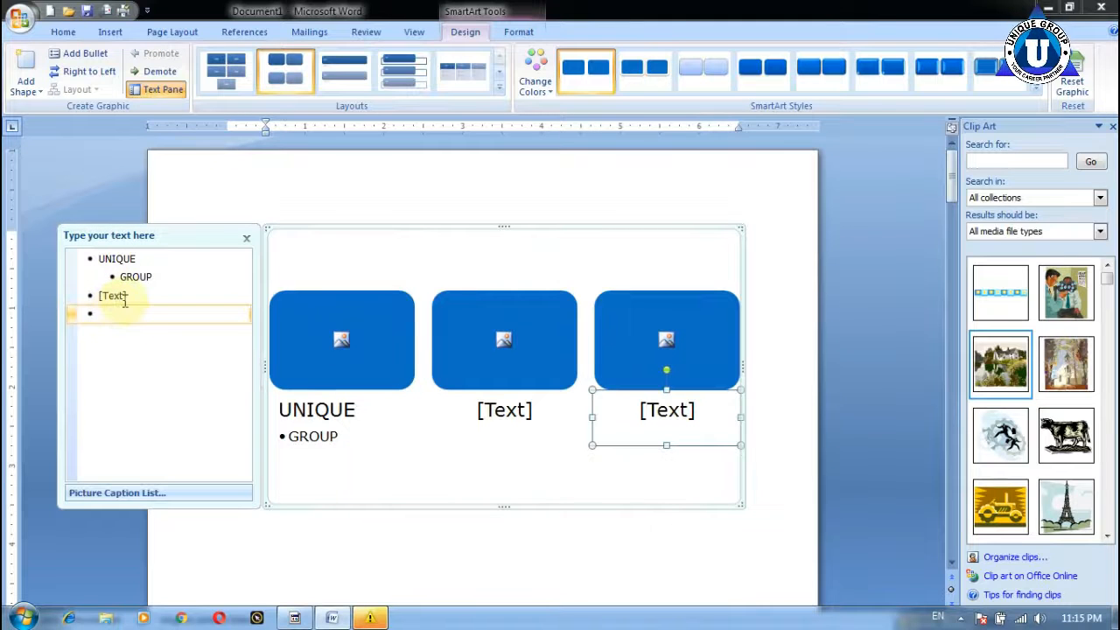
{"action": "type", "text": "PRAU"}
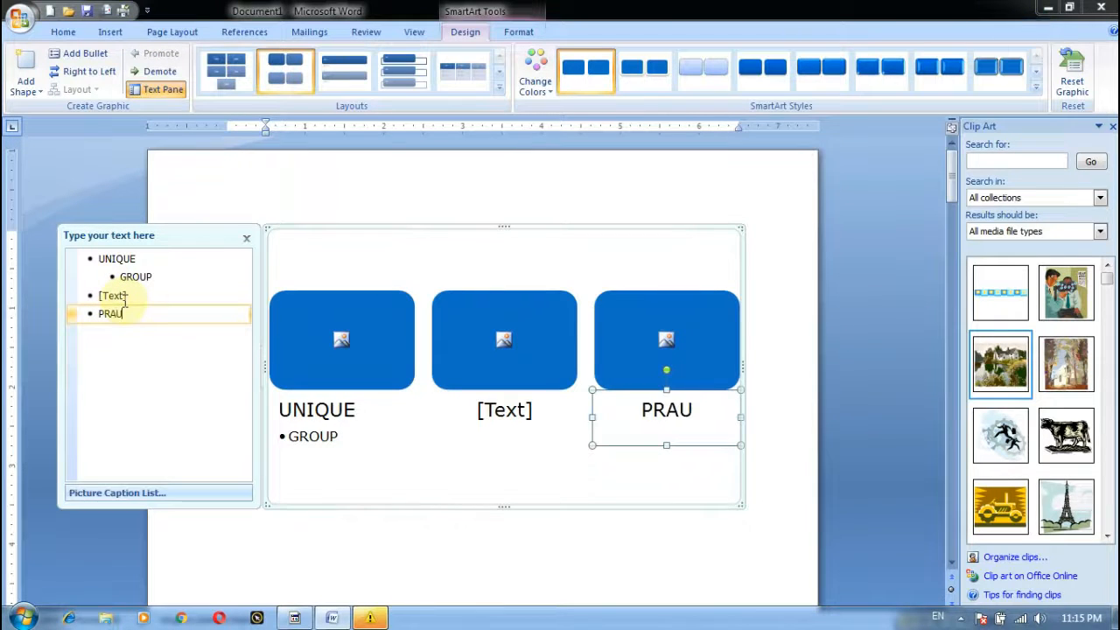
{"action": "key", "text": "BackSpace"}
{"action": "type", "text": "YAGR"}
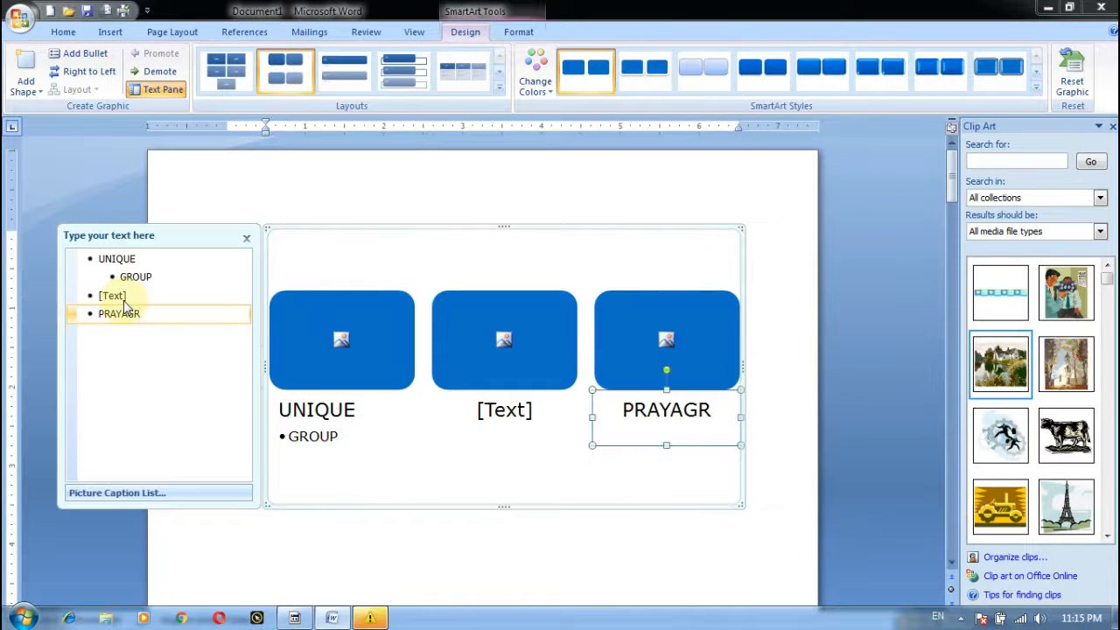
{"action": "key", "text": "BackSpace"}
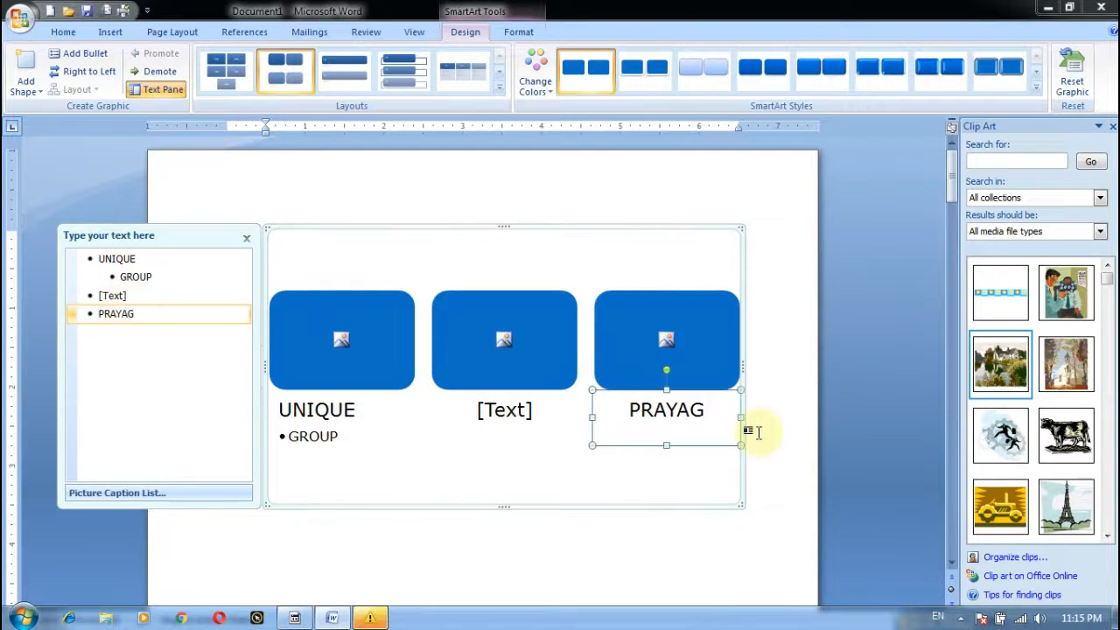
{"action": "type", "text": "ra"}
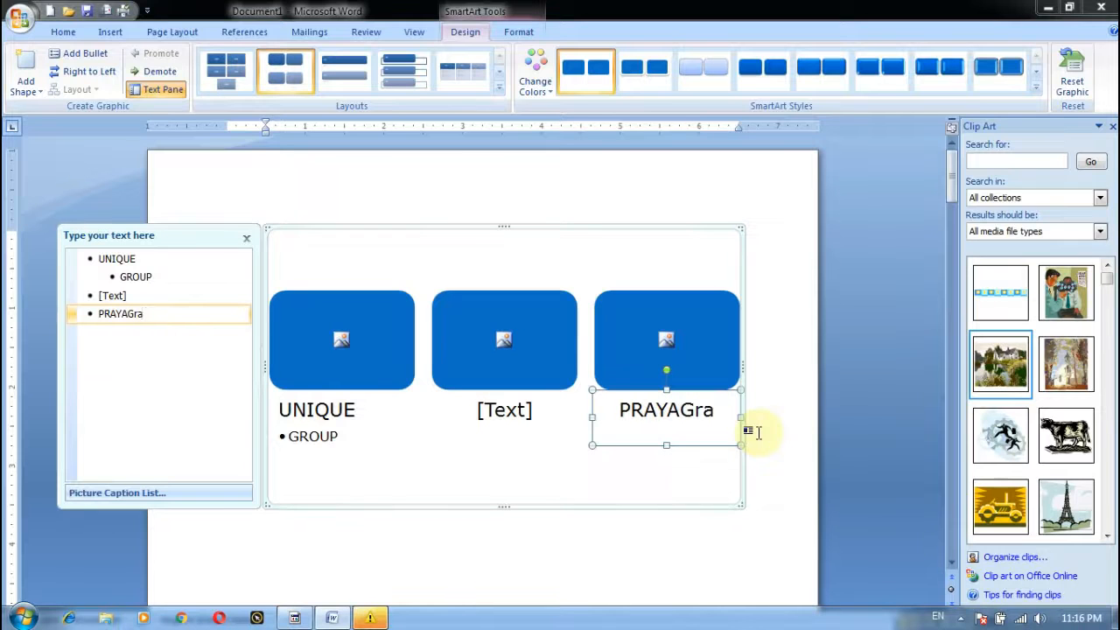
{"action": "type", "text": "j"}
Add a fourth picture block after PRAYAGraj, caption it kjhki and deselect its caption
{"action": "key", "text": "Return"}
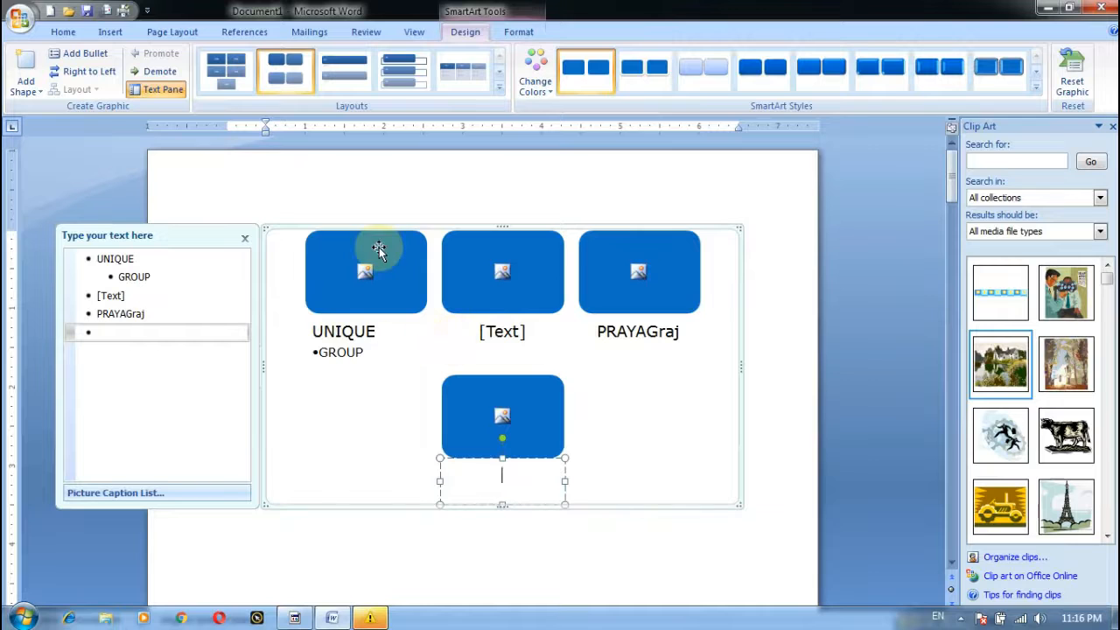
{"action": "type", "text": "kjhki"}
{"action": "left_click", "coordinate": [626, 359]}
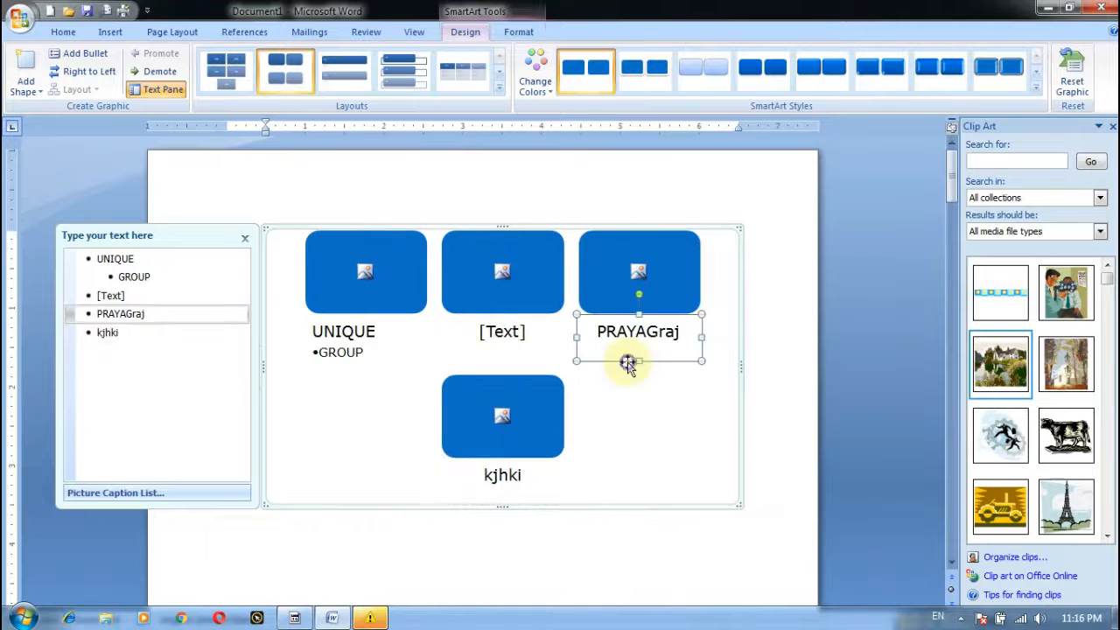
{"action": "left_click", "coordinate": [695, 428]}
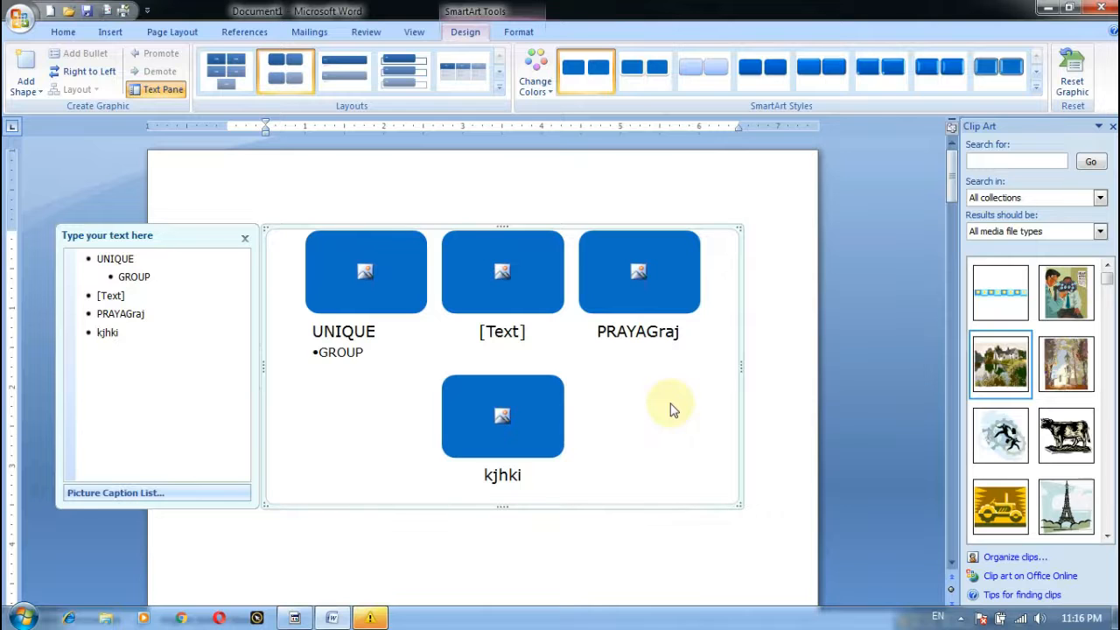
Undo the caption entries and the insertion of the SmartArt graphic
{"action": "left_click", "coordinate": [111, 31]}
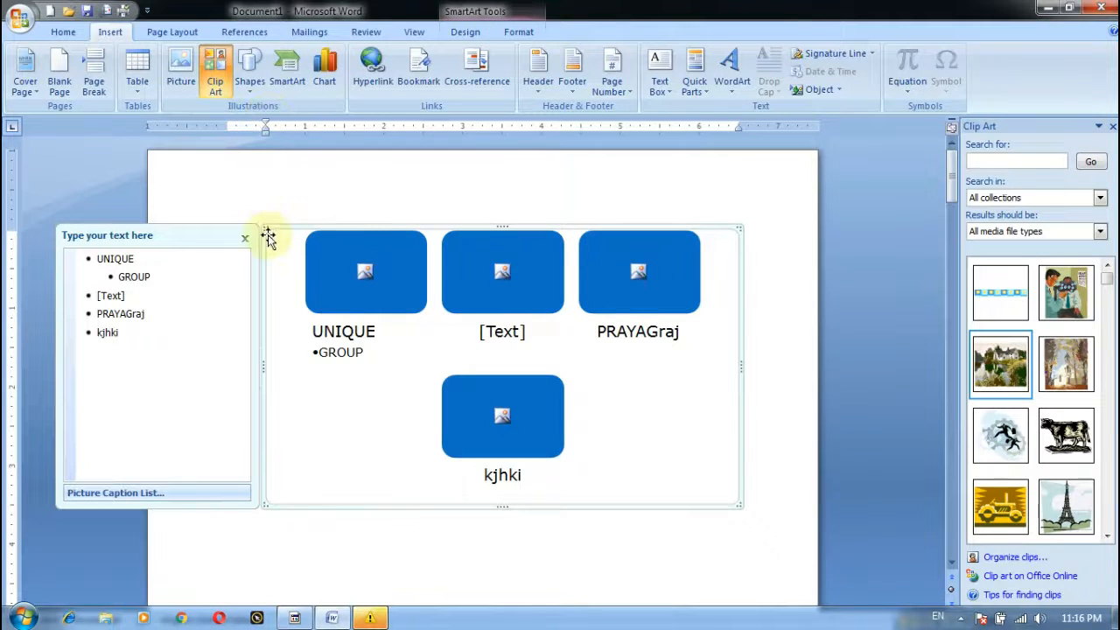
{"action": "key", "text": "ctrl+z"}
{"action": "key", "text": "ctrl+z"}
{"action": "key", "text": "ctrl+z"}
{"action": "key", "text": "ctrl+z"}
{"action": "key", "text": "ctrl+z"}
{"action": "key", "text": "ctrl+z"}
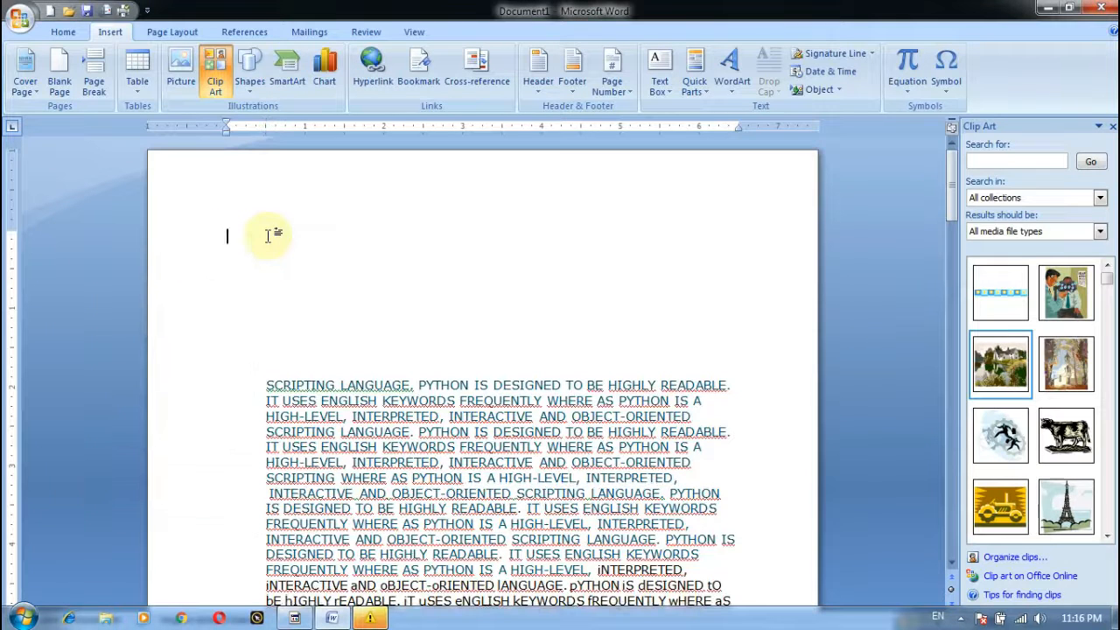
Insert a 3-D Pyramid column chart with the sample data above the text and close its Excel data sheet
{"action": "left_click", "coordinate": [332, 94]}
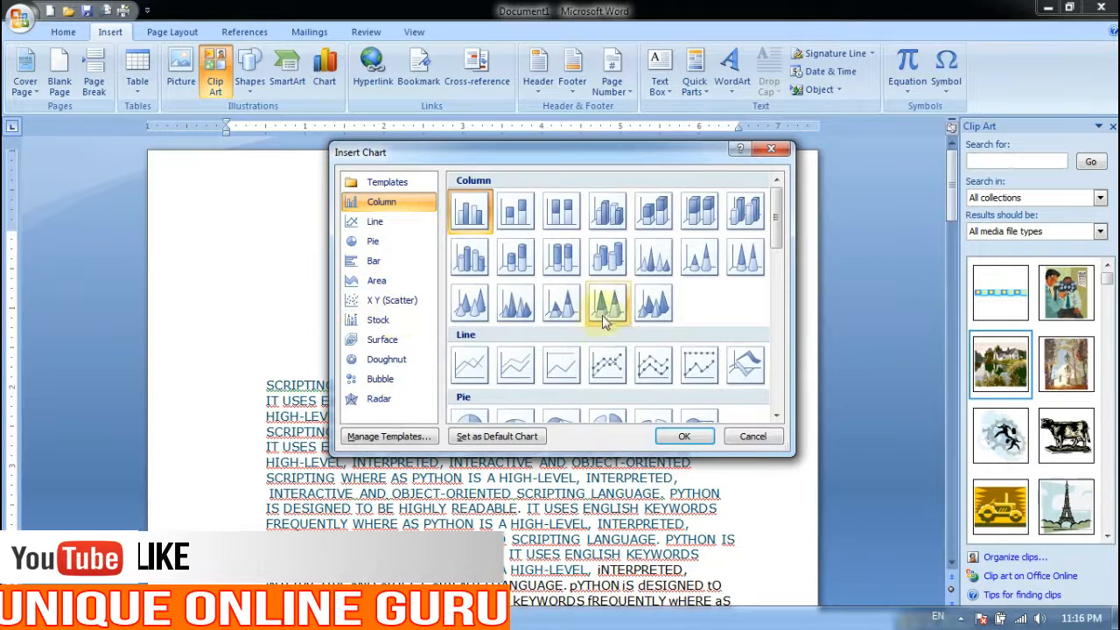
{"action": "double_click", "coordinate": [649, 302]}
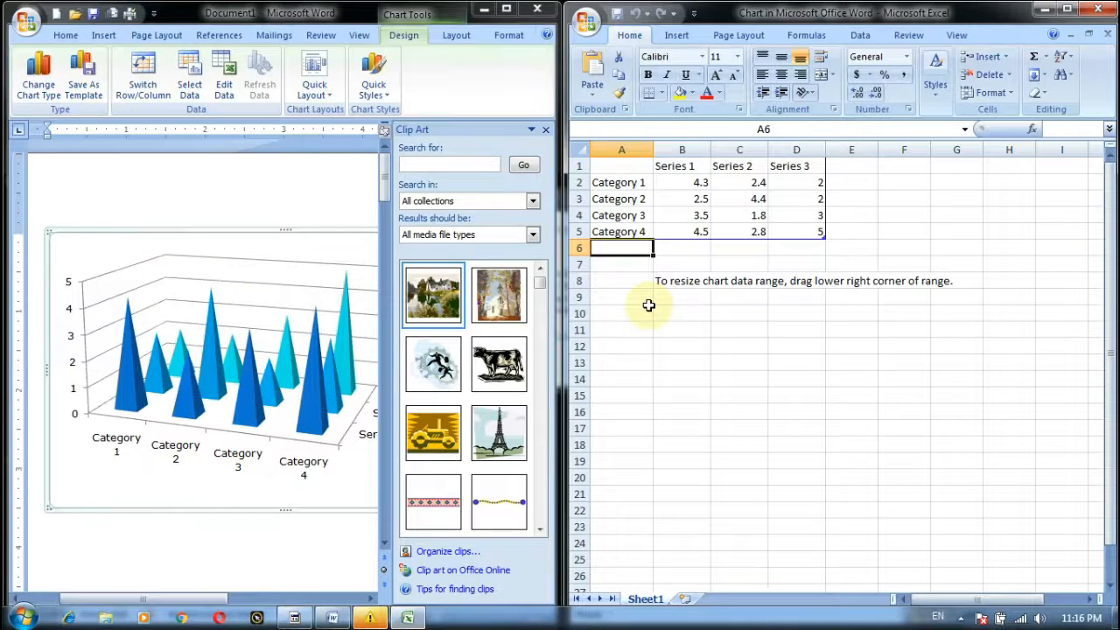
{"action": "left_click", "coordinate": [262, 325]}
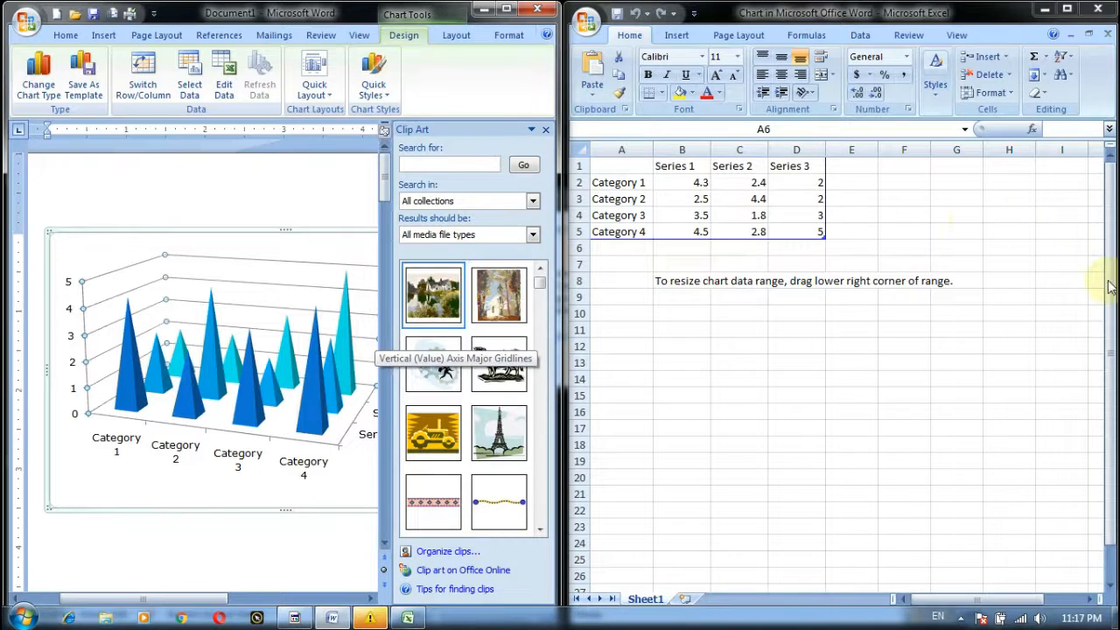
{"action": "left_click", "coordinate": [1098, 8]}
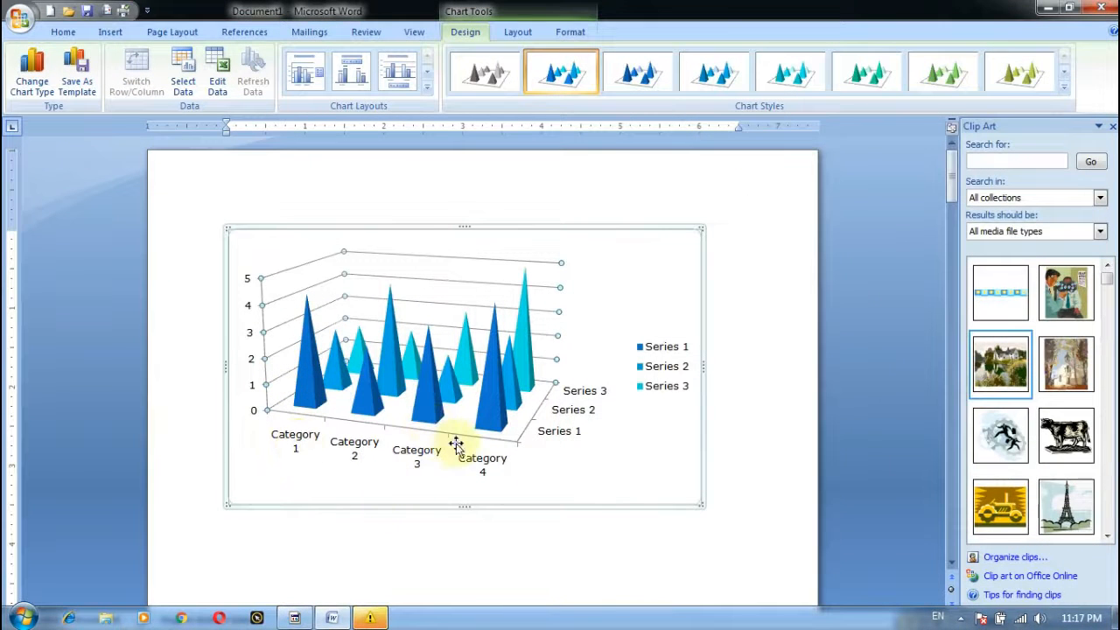
{"action": "left_click", "coordinate": [662, 492]}
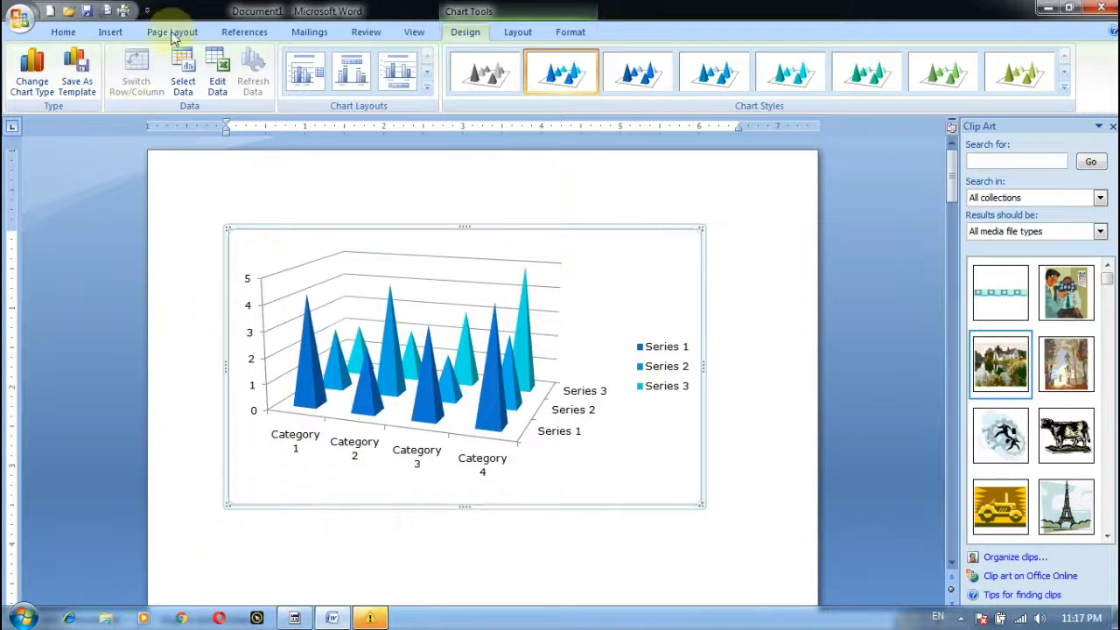
Undo the chart insertion and clear the earlier picture from above the text
{"action": "left_click", "coordinate": [112, 32]}
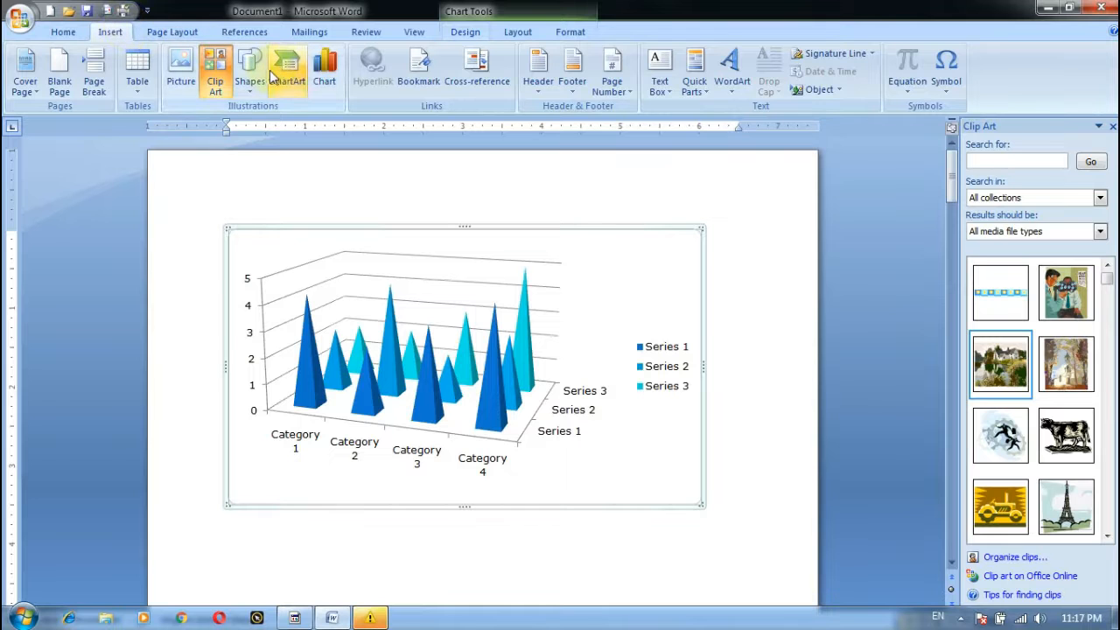
{"action": "left_click", "coordinate": [364, 304]}
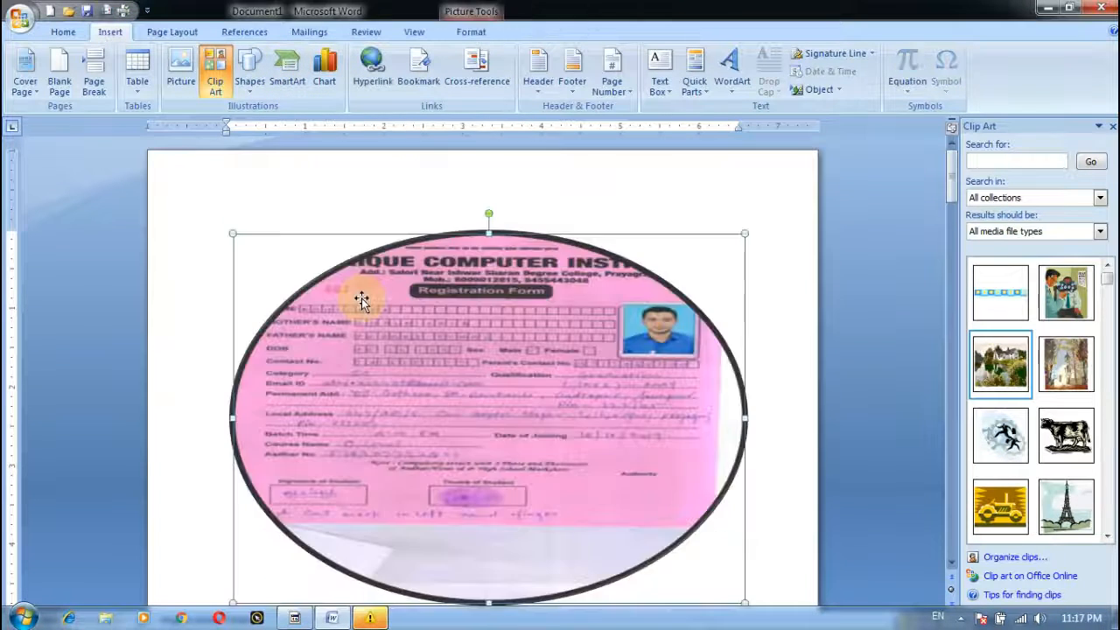
{"action": "key", "text": "super"}
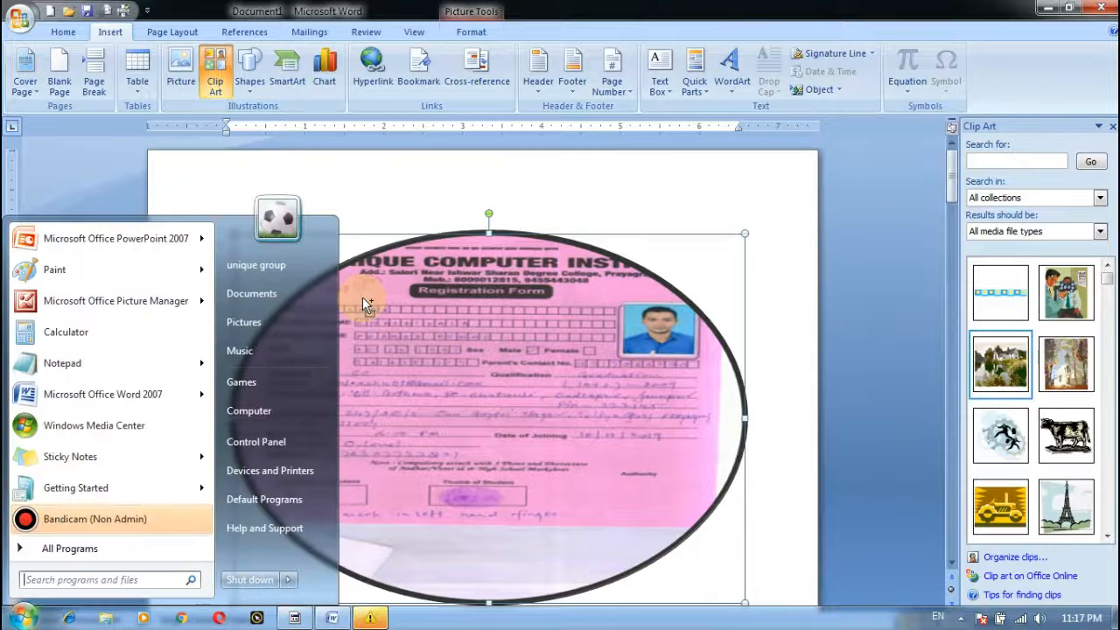
{"action": "key", "text": "Escape"}
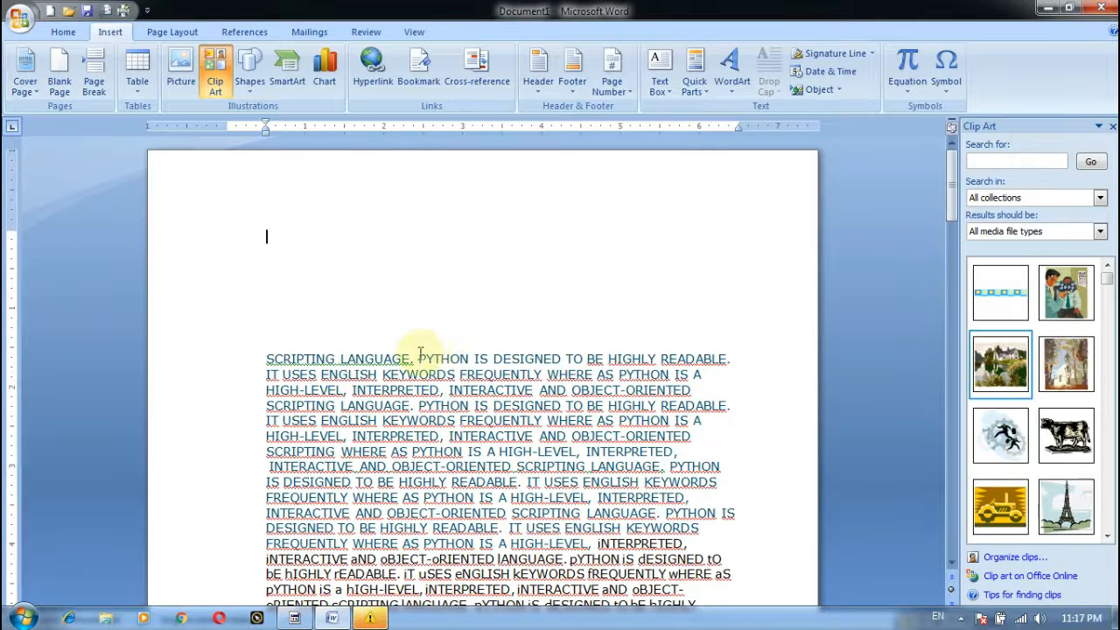
Hyperlink the word PYTHON in the document's first line to the scanned form image in a student's subfolder of E:\New folder
{"action": "left_click_drag", "start_coordinate": [420, 353], "coordinate": [459, 372]}
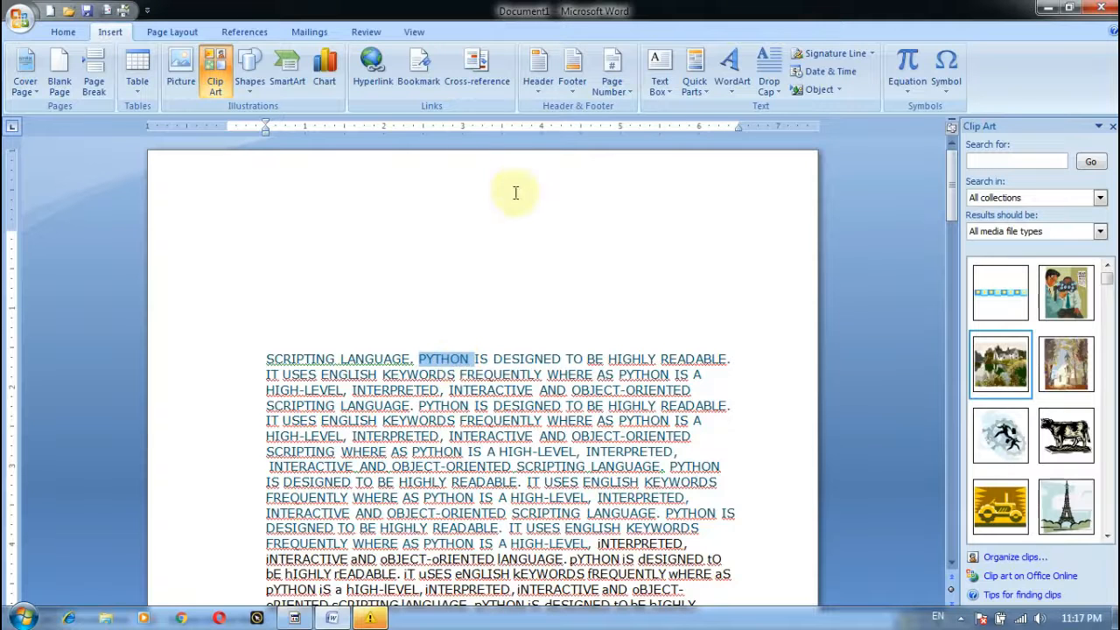
{"action": "left_click", "coordinate": [372, 61]}
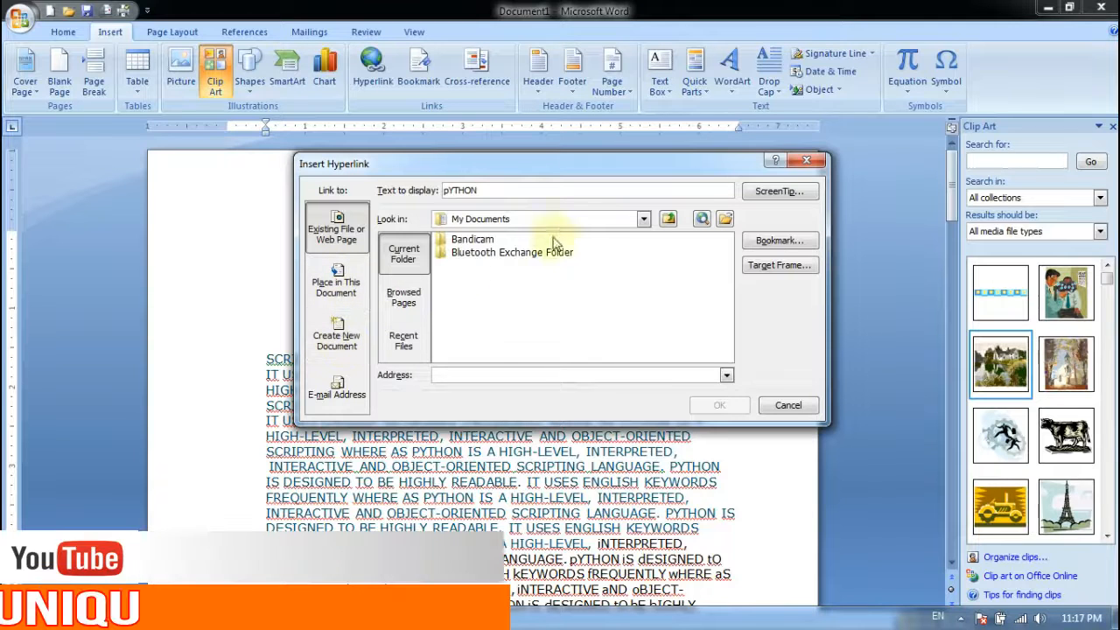
{"action": "left_click", "coordinate": [643, 220]}
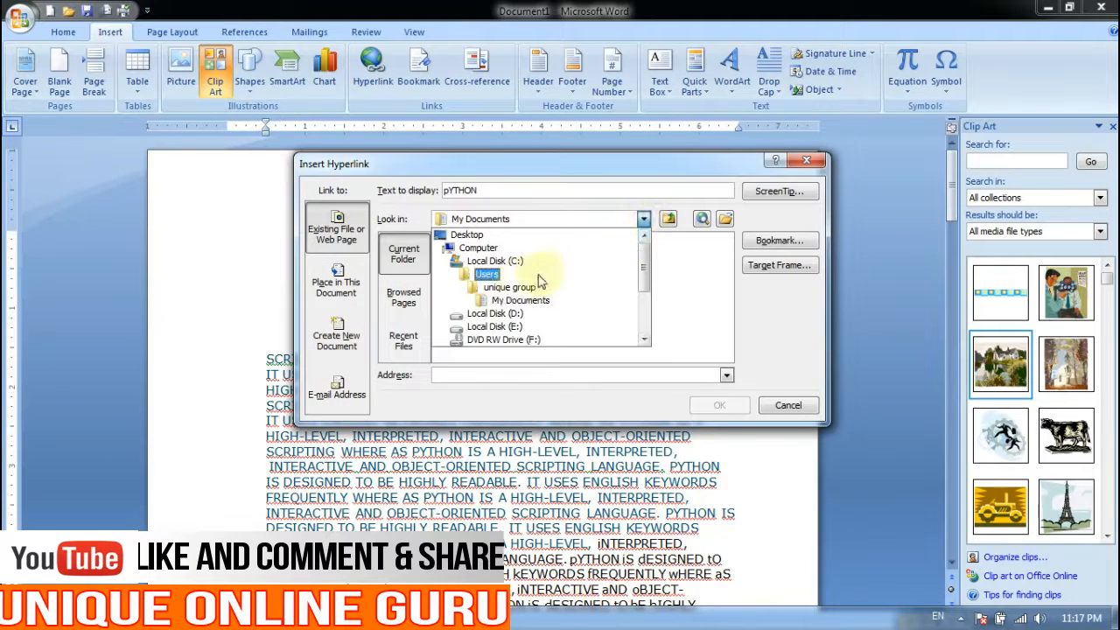
{"action": "left_click", "coordinate": [507, 326]}
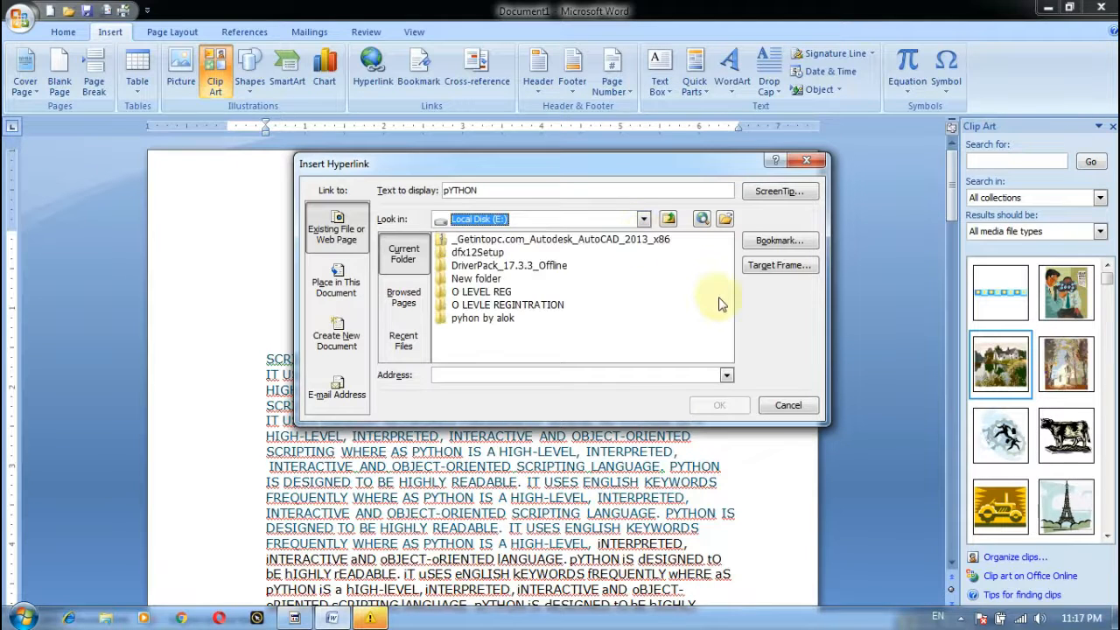
{"action": "double_click", "coordinate": [478, 280]}
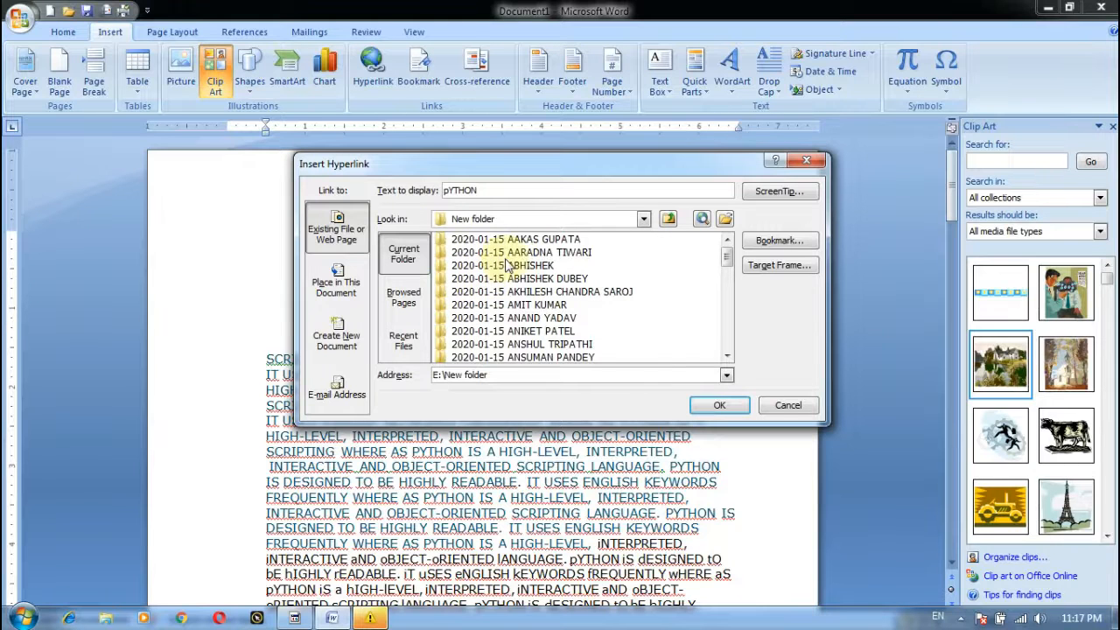
{"action": "double_click", "coordinate": [508, 265]}
{"action": "left_click", "coordinate": [488, 243]}
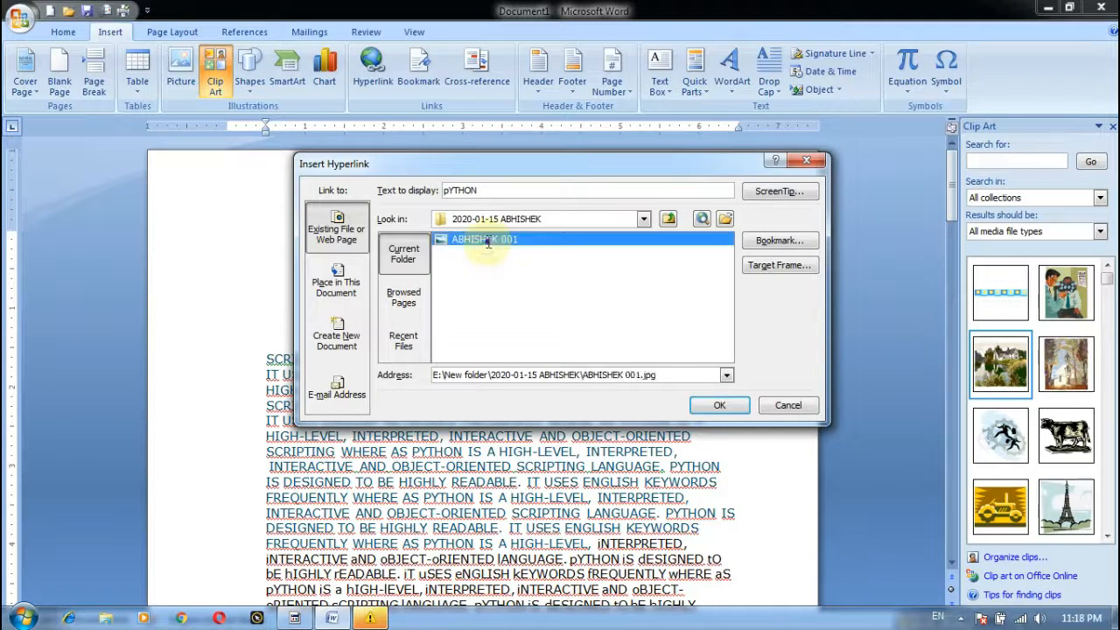
{"action": "double_click", "coordinate": [488, 243]}
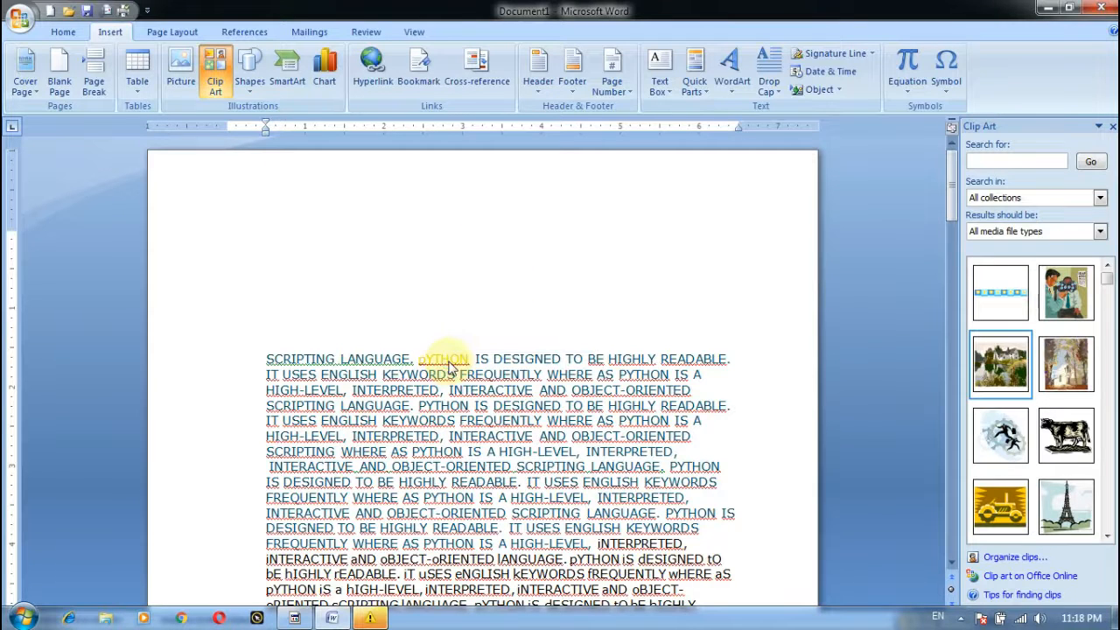
Save the document as sCRIPTING lANGUAGE and follow the pYTHON hyperlink to check its target, closing the opened image window
{"action": "key", "text": "ctrl+s"}
{"action": "left_click", "coordinate": [435, 385]}
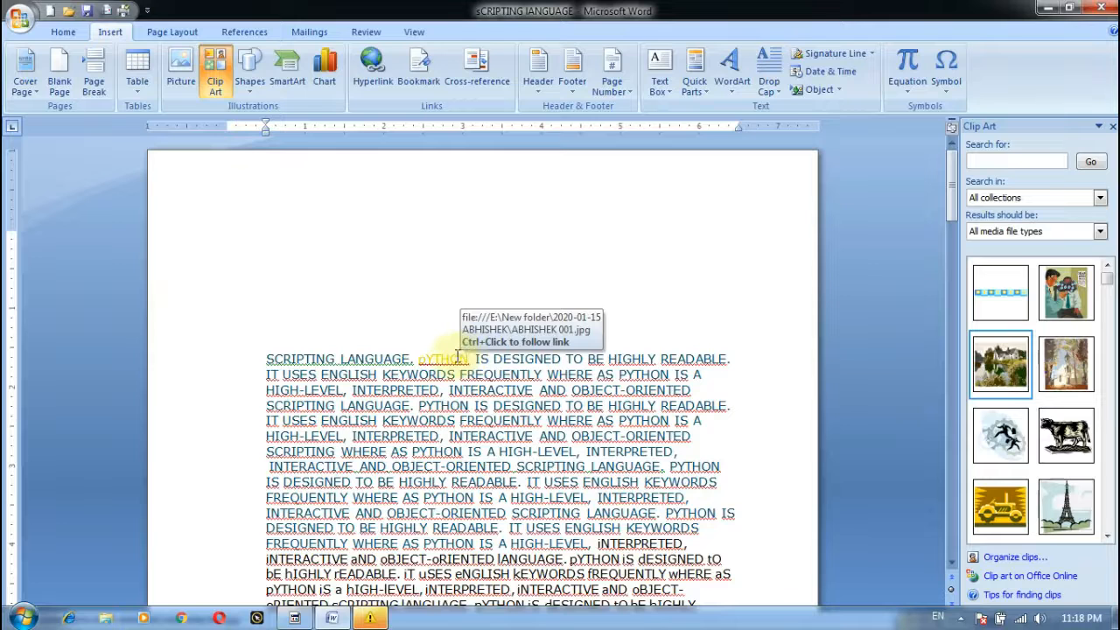
{"action": "left_click", "coordinate": [450, 357], "text": "ctrl"}
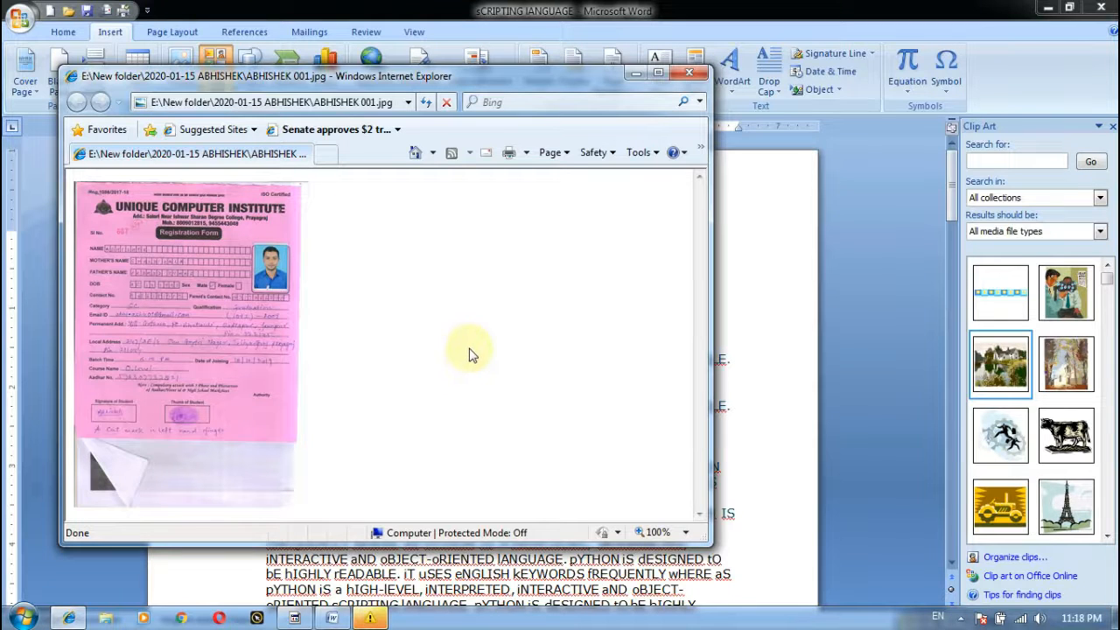
{"action": "left_click", "coordinate": [690, 73]}
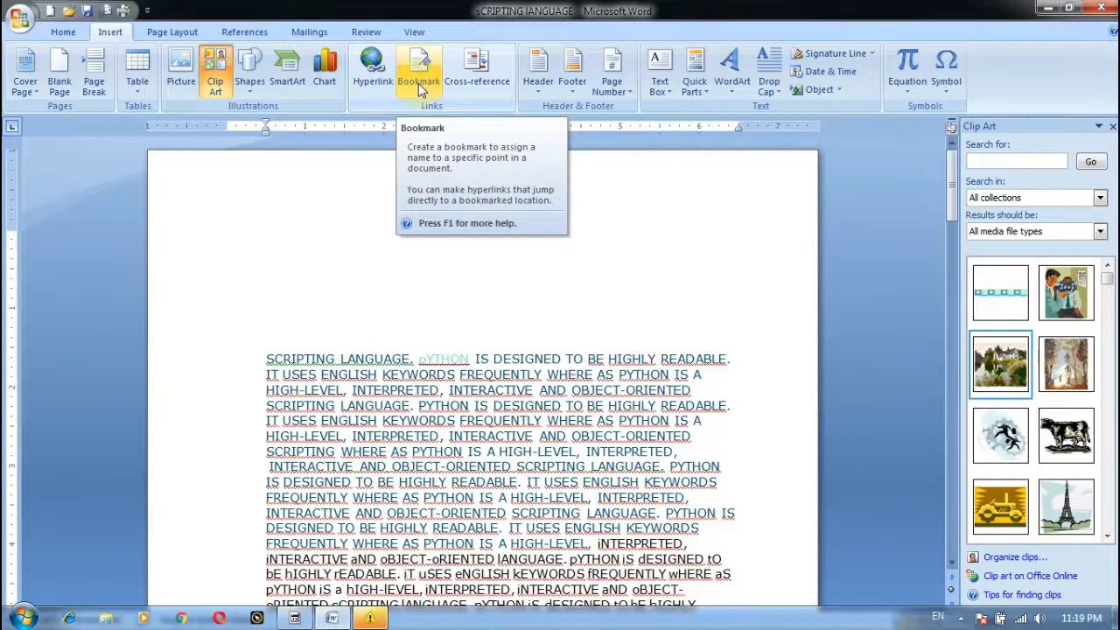
Add a bookmark named learn at the end of the "Simple and easy to Learn :" heading
{"action": "scroll", "coordinate": [537, 437], "scroll_direction": "down", "scroll_amount": 15}
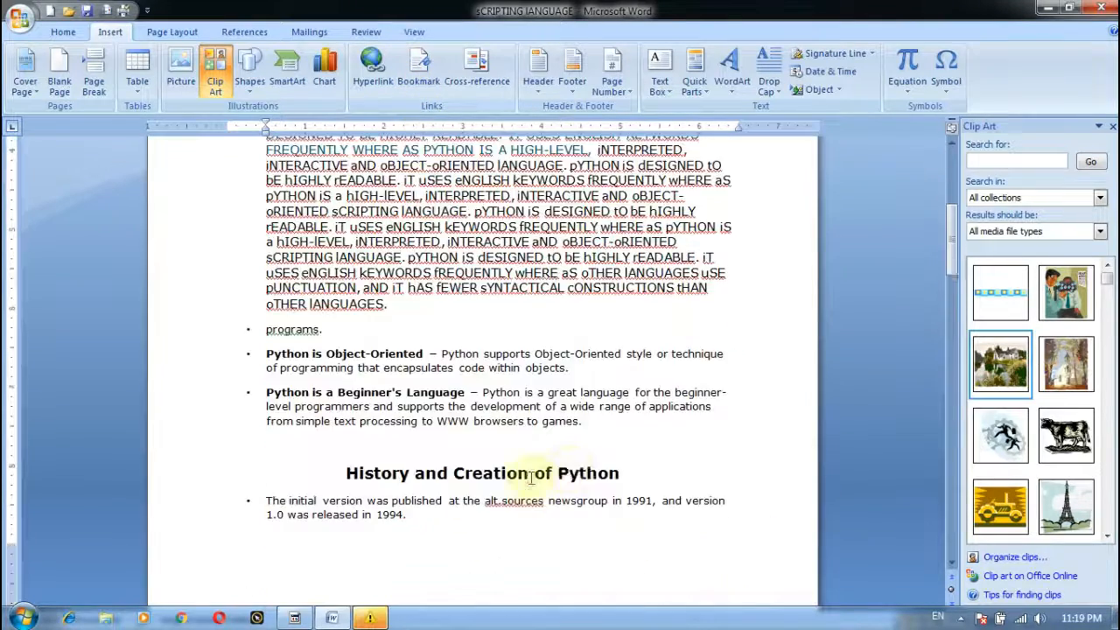
{"action": "scroll", "coordinate": [560, 438], "scroll_direction": "down", "scroll_amount": 6}
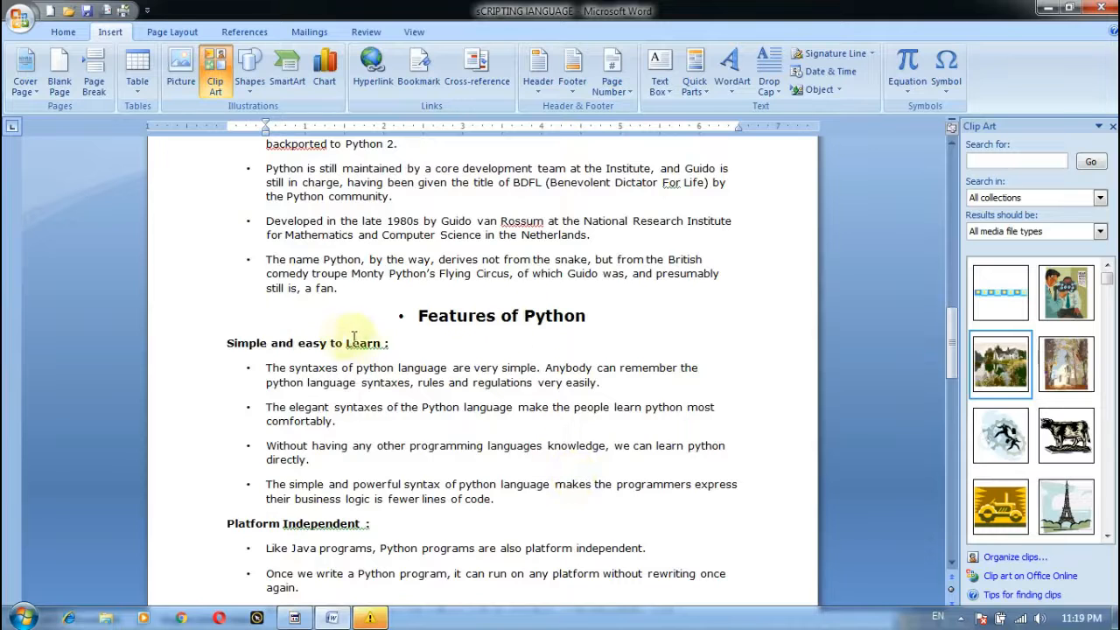
{"action": "left_click", "coordinate": [401, 347]}
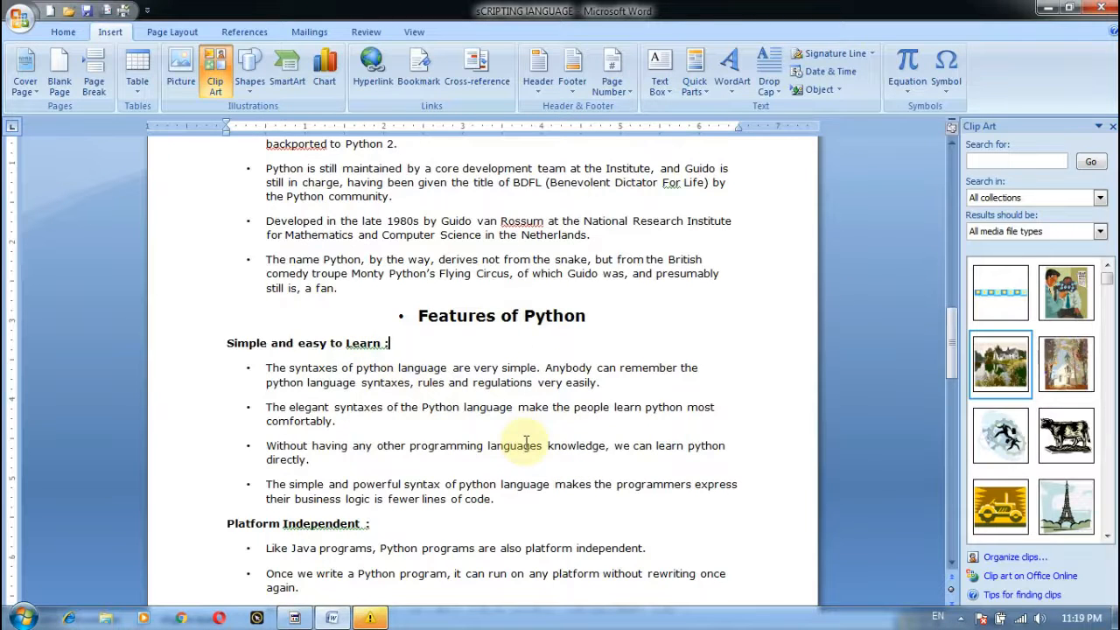
{"action": "left_click", "coordinate": [419, 68]}
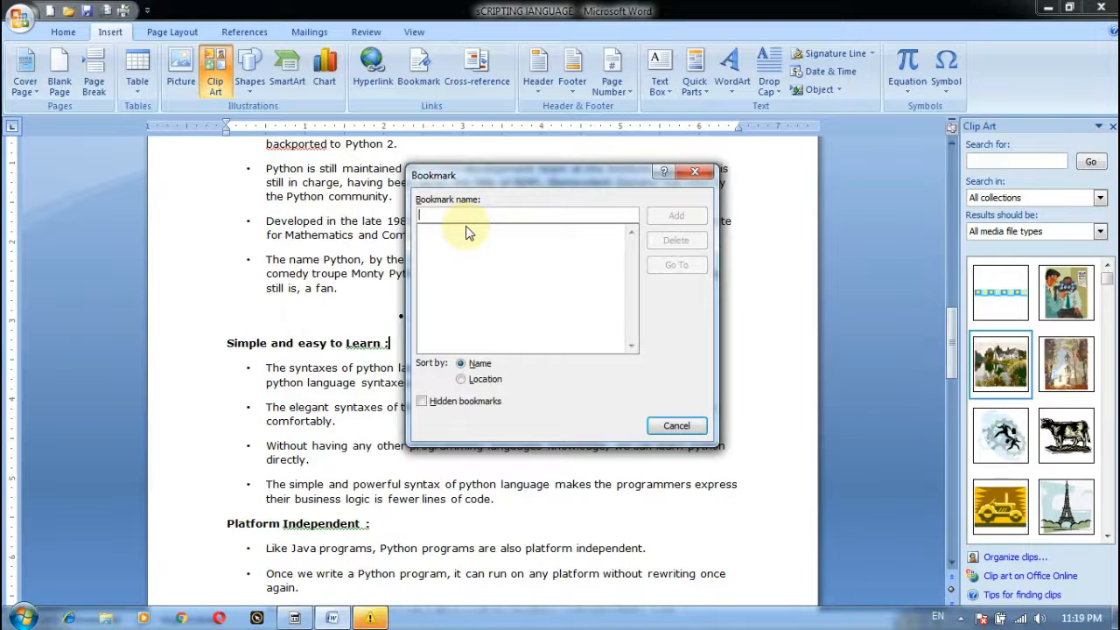
{"action": "type", "text": "learn"}
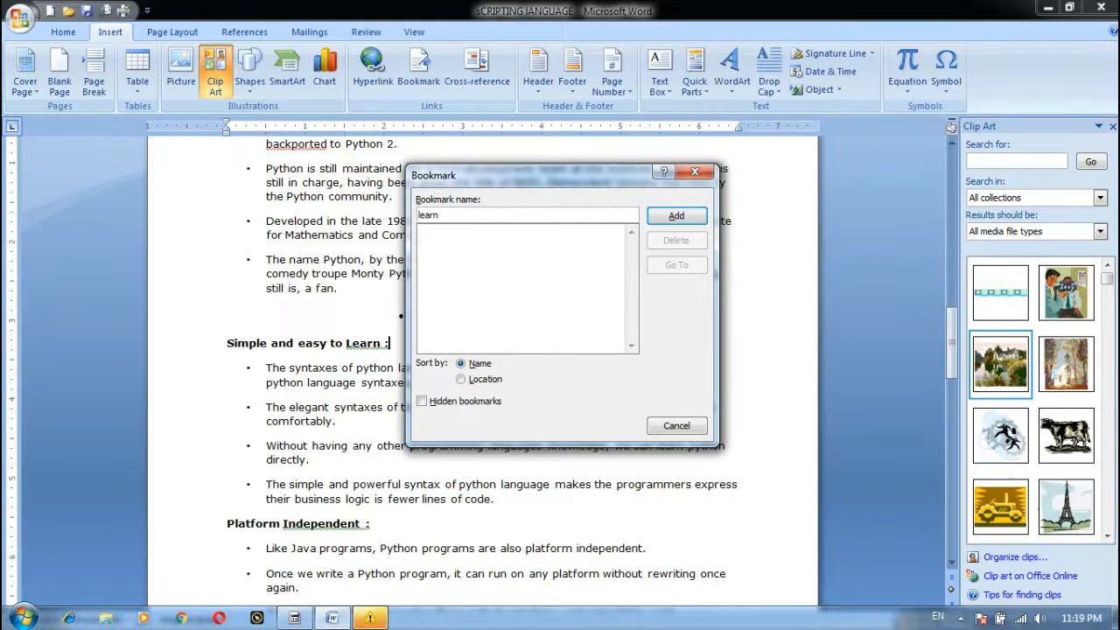
{"action": "left_click", "coordinate": [658, 219]}
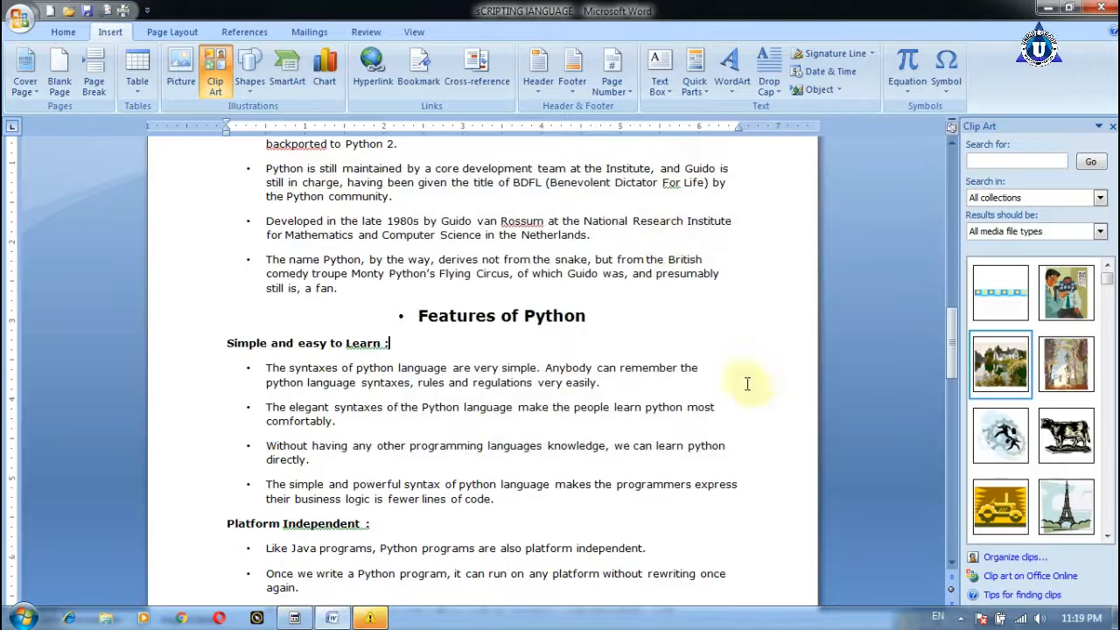
Save the document to the Desktop under the name sCRIPTING lANGUAGE
{"action": "left_click", "coordinate": [19, 17]}
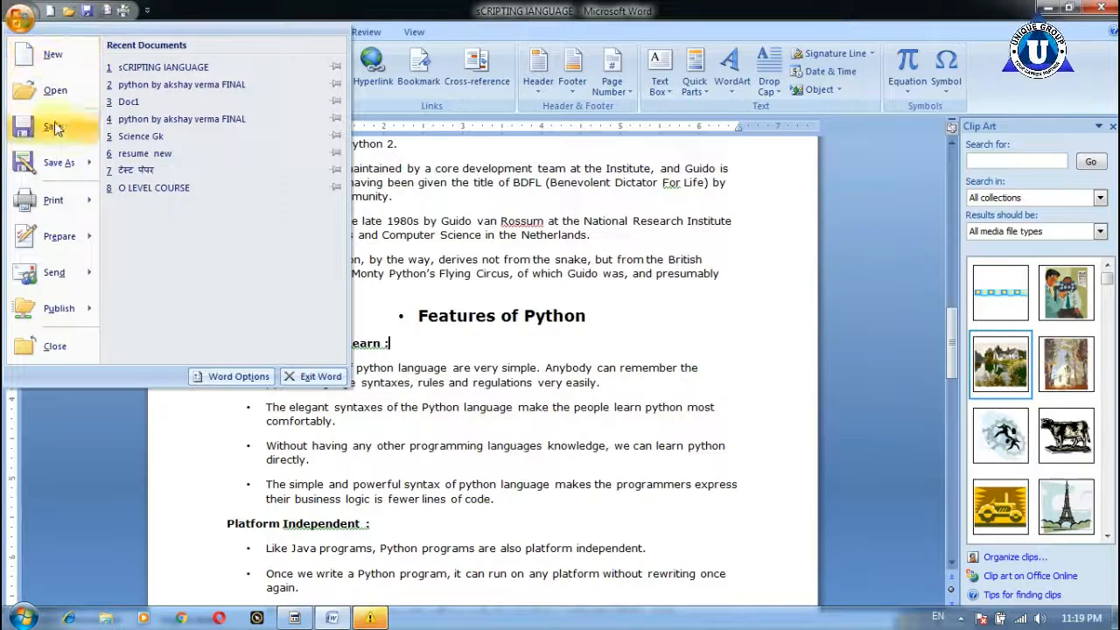
{"action": "left_click", "coordinate": [55, 162]}
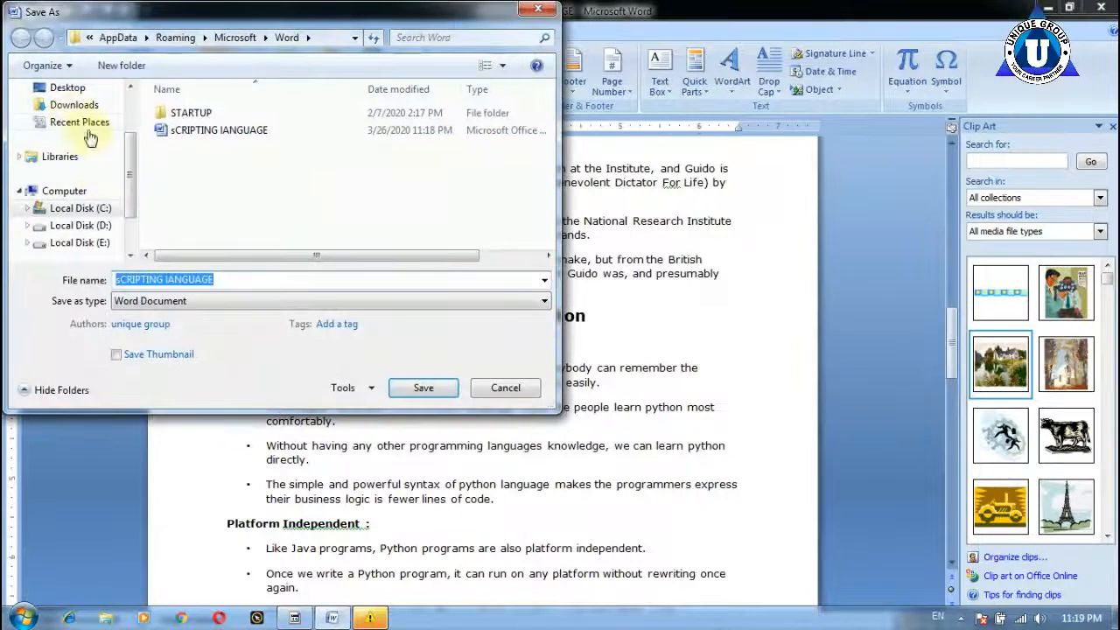
{"action": "left_click", "coordinate": [67, 88]}
{"action": "left_click", "coordinate": [413, 394]}
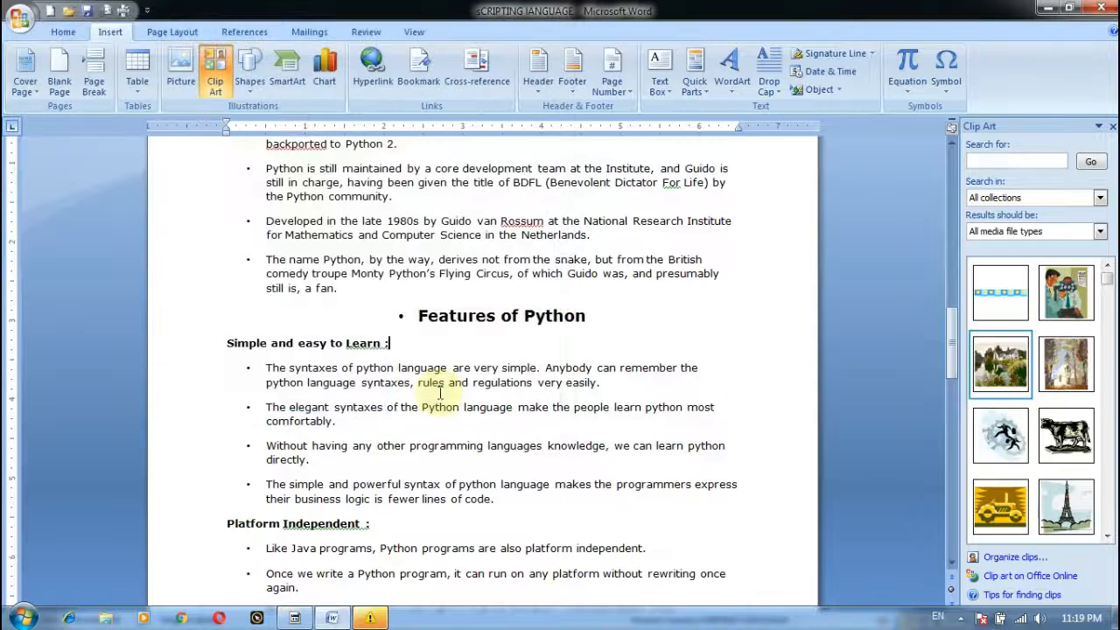
Close the document, dismiss the Windows validation notice and reopen sCRIPTING lANGUAGE from the Desktop
{"action": "left_click", "coordinate": [1103, 7]}
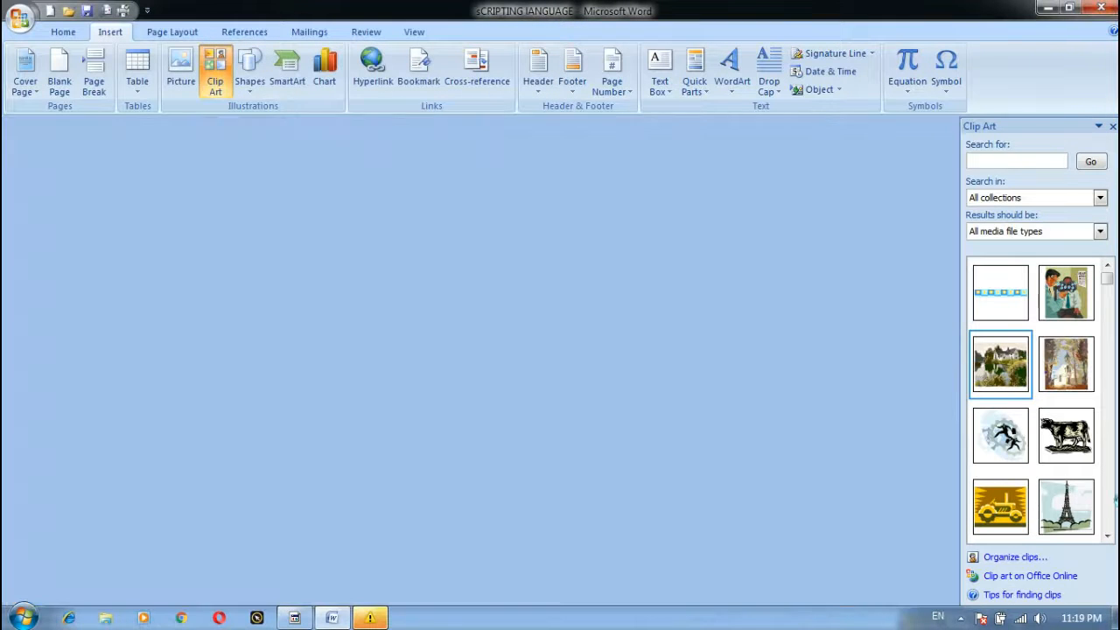
{"action": "left_click", "coordinate": [655, 368]}
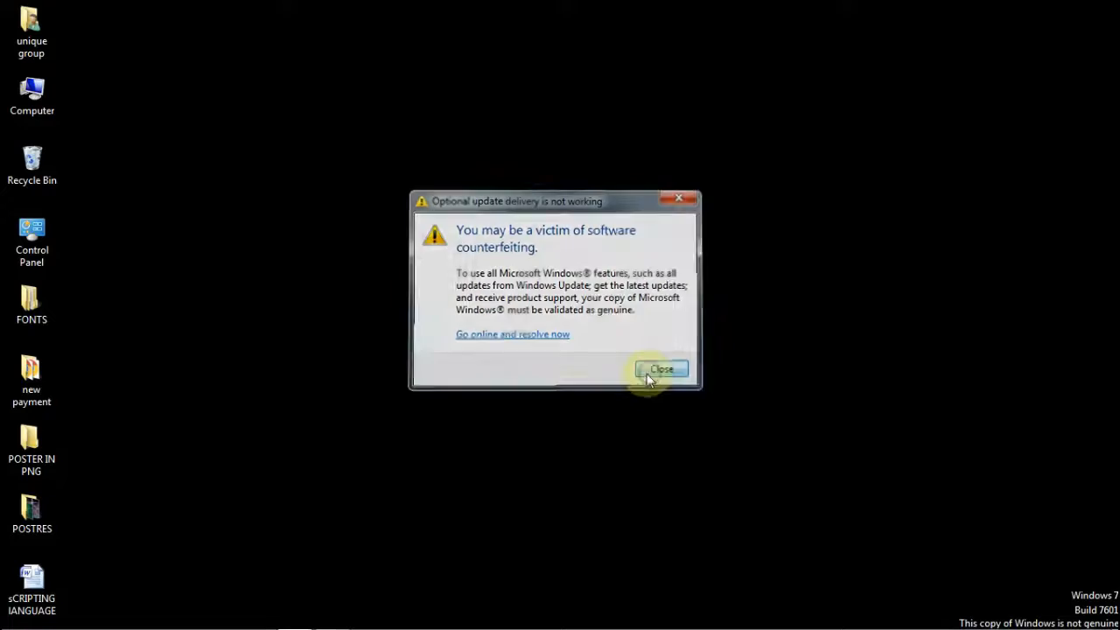
{"action": "double_click", "coordinate": [15, 595]}
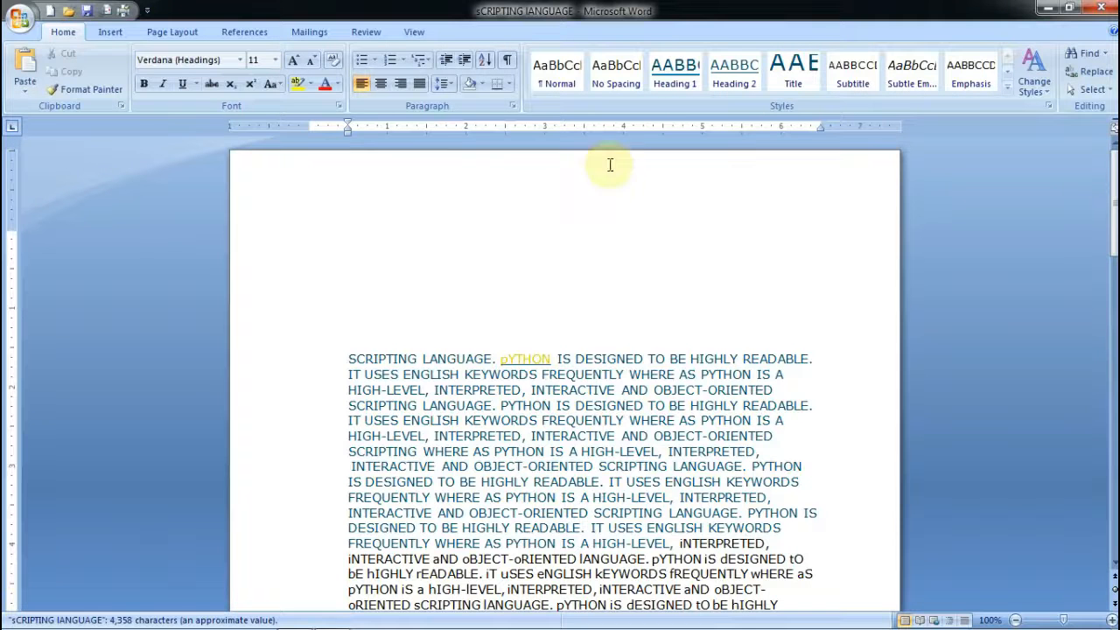
Add the learn bookmark again at the start of the document
{"action": "left_click", "coordinate": [110, 32]}
{"action": "left_click", "coordinate": [420, 65]}
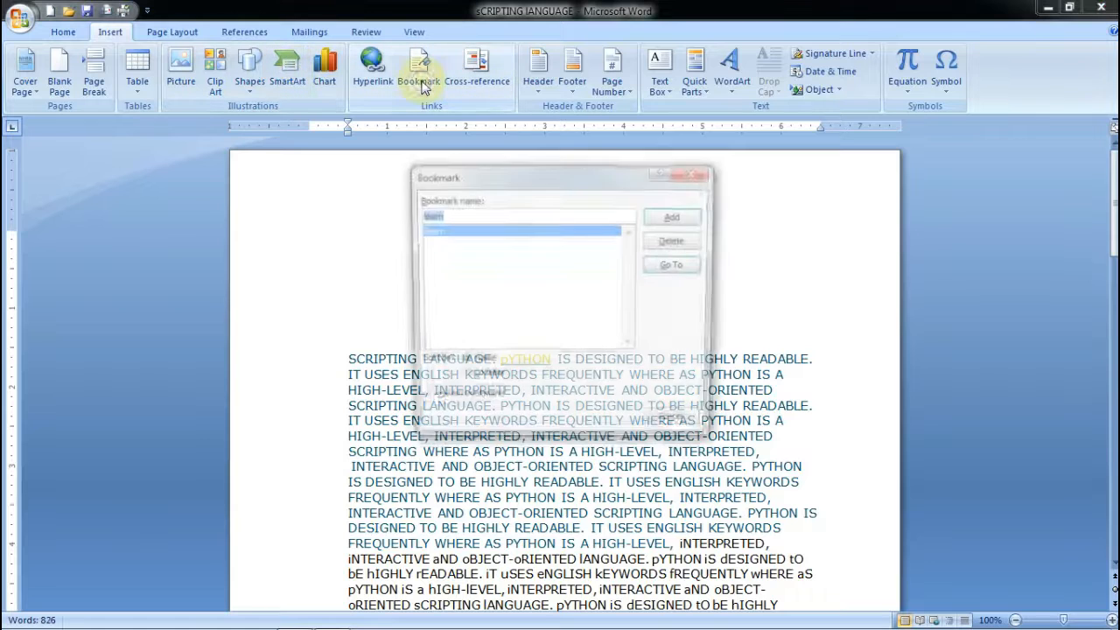
{"action": "left_click", "coordinate": [675, 218]}
Place the cursor after the "Simple and easy to Learn :" heading and view the Cross-reference options without inserting a reference
{"action": "scroll", "coordinate": [670, 215], "scroll_direction": "down", "scroll_amount": 5}
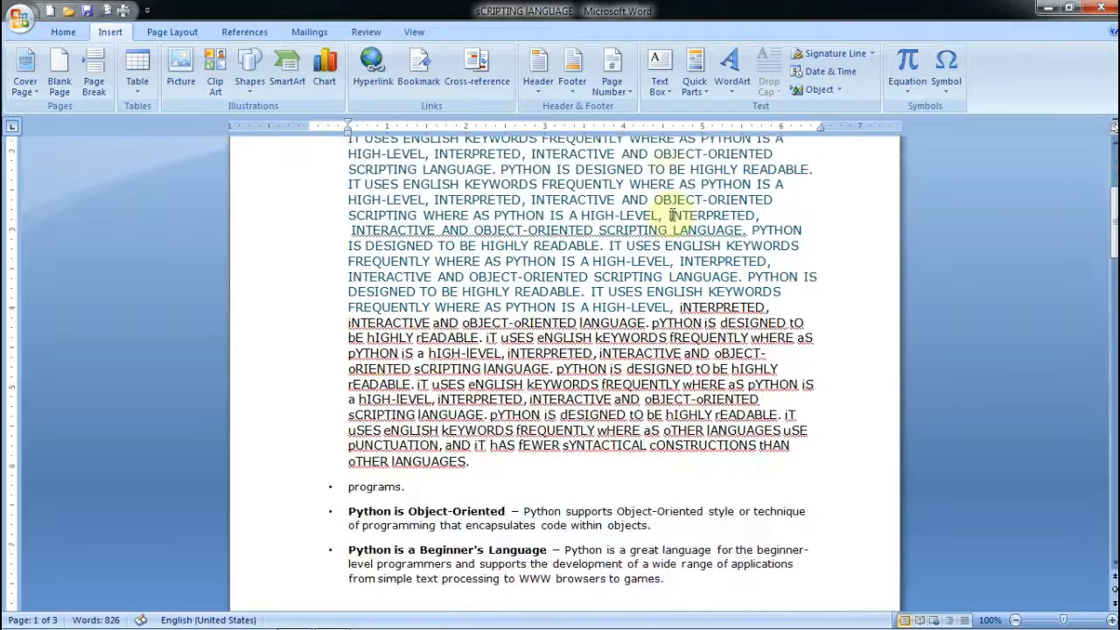
{"action": "scroll", "coordinate": [670, 216], "scroll_direction": "down", "scroll_amount": 10}
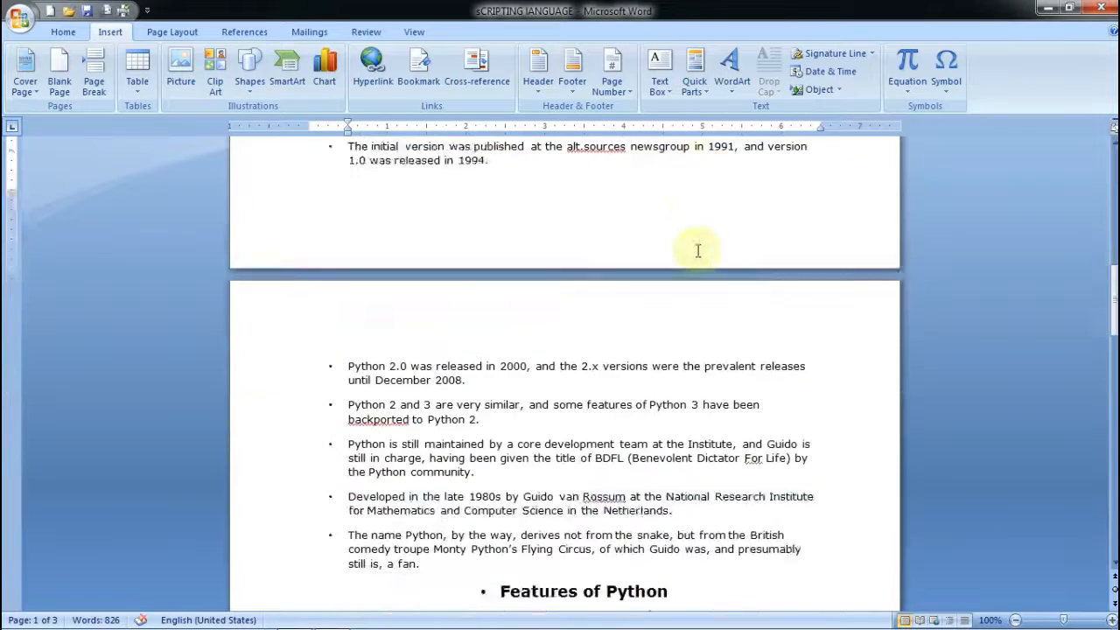
{"action": "scroll", "coordinate": [699, 251], "scroll_direction": "down", "scroll_amount": 4}
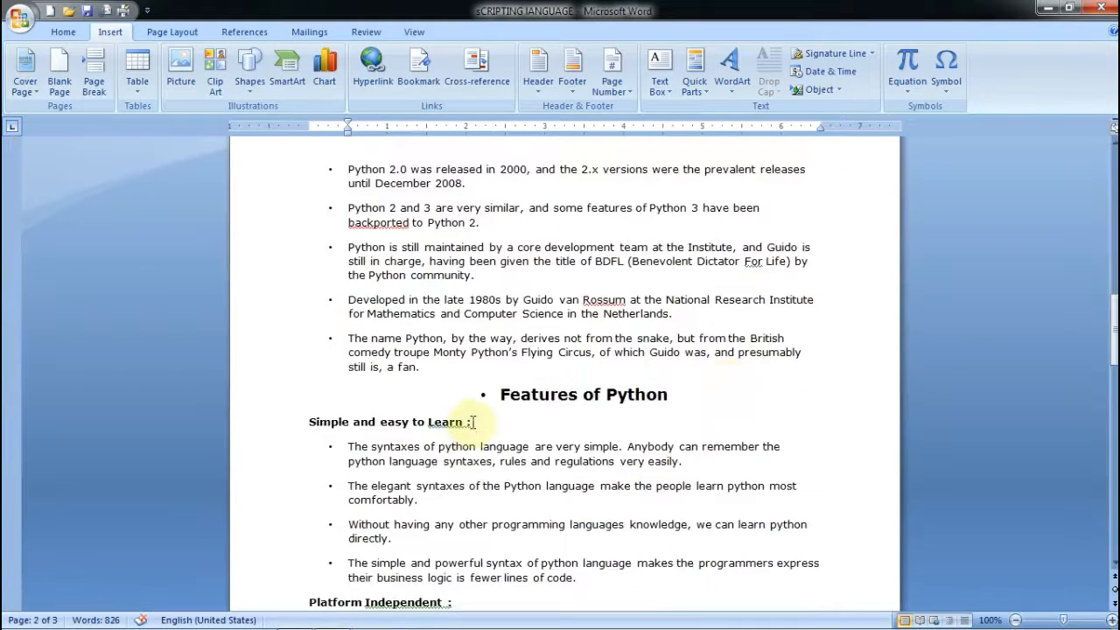
{"action": "left_click", "coordinate": [473, 422]}
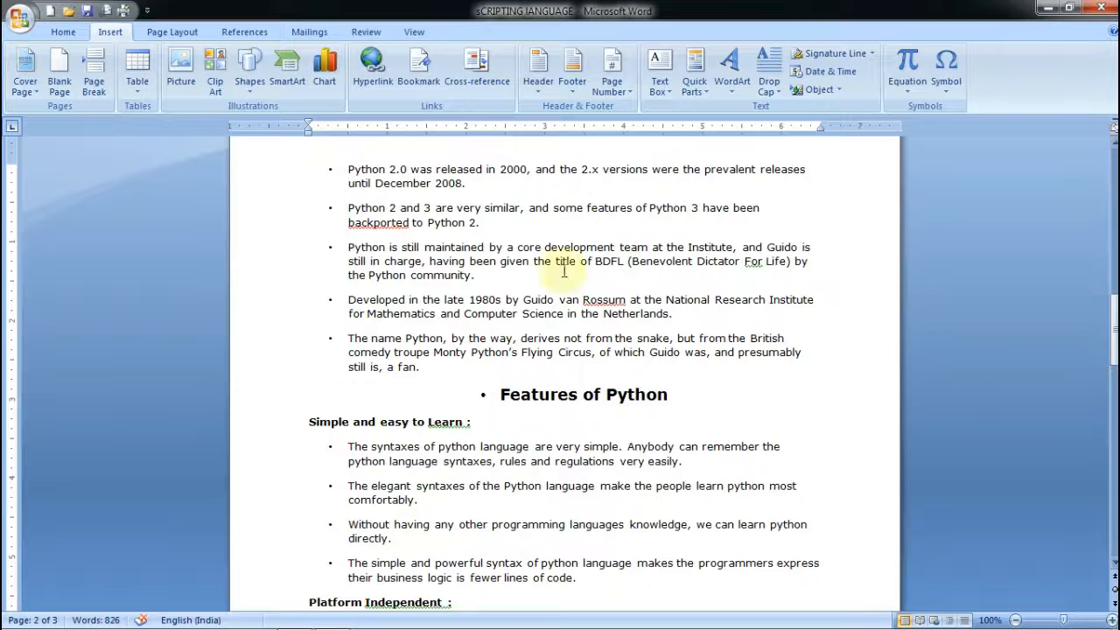
{"action": "left_click", "coordinate": [478, 71]}
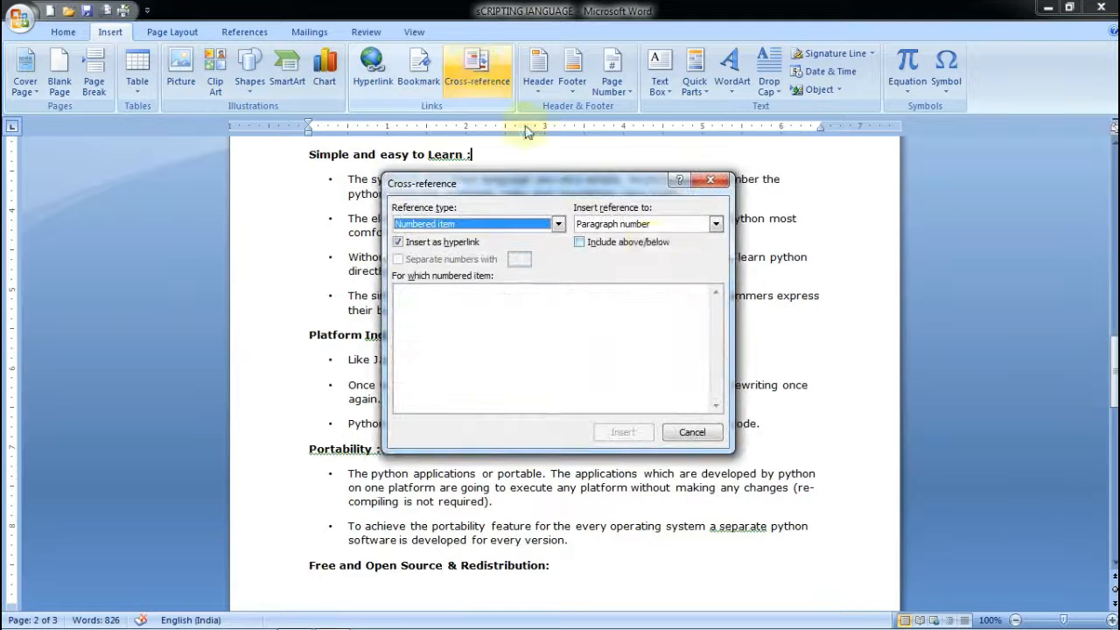
{"action": "left_click", "coordinate": [717, 182]}
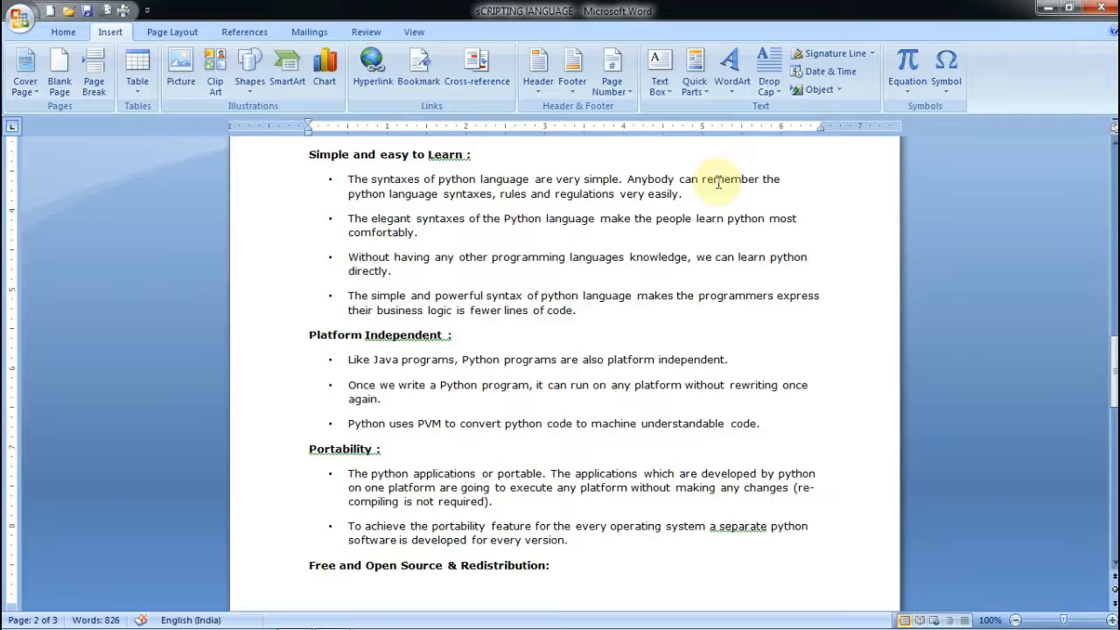
Open the first page's header area for editing and return to the body text above the first paragraph
{"action": "scroll", "coordinate": [717, 182], "scroll_direction": "up", "scroll_amount": 20}
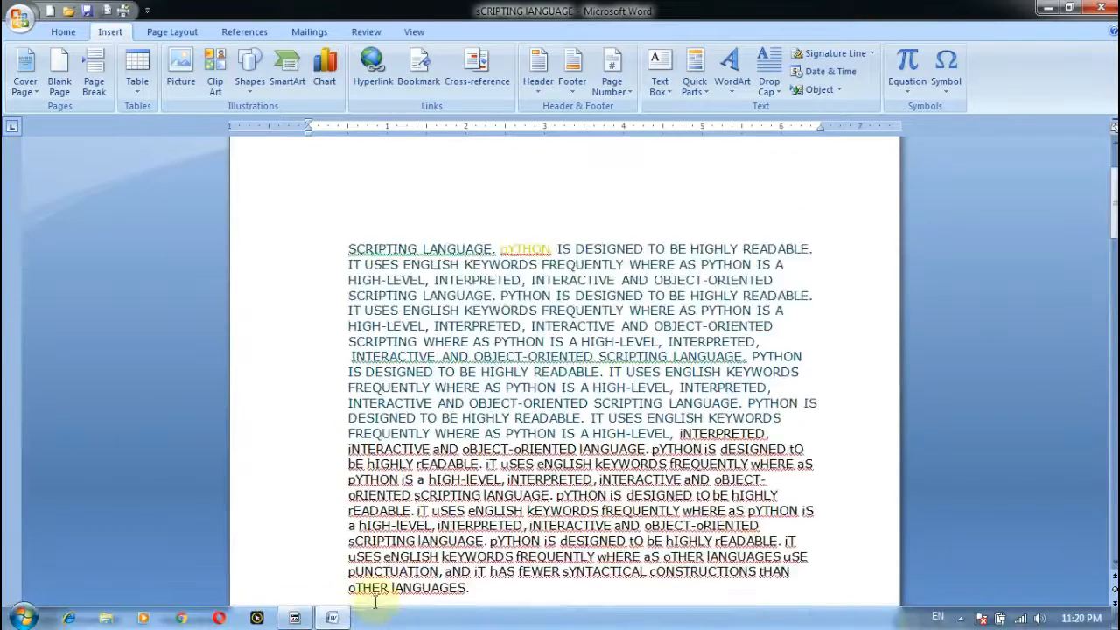
{"action": "scroll", "coordinate": [376, 602], "scroll_direction": "up", "scroll_amount": 3}
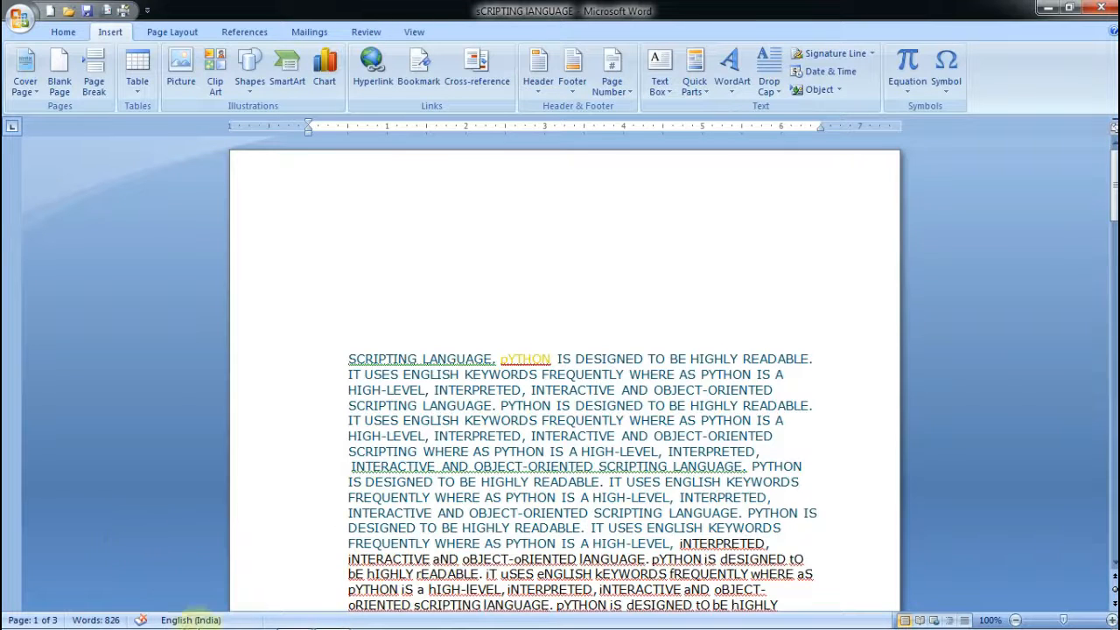
{"action": "double_click", "coordinate": [328, 177]}
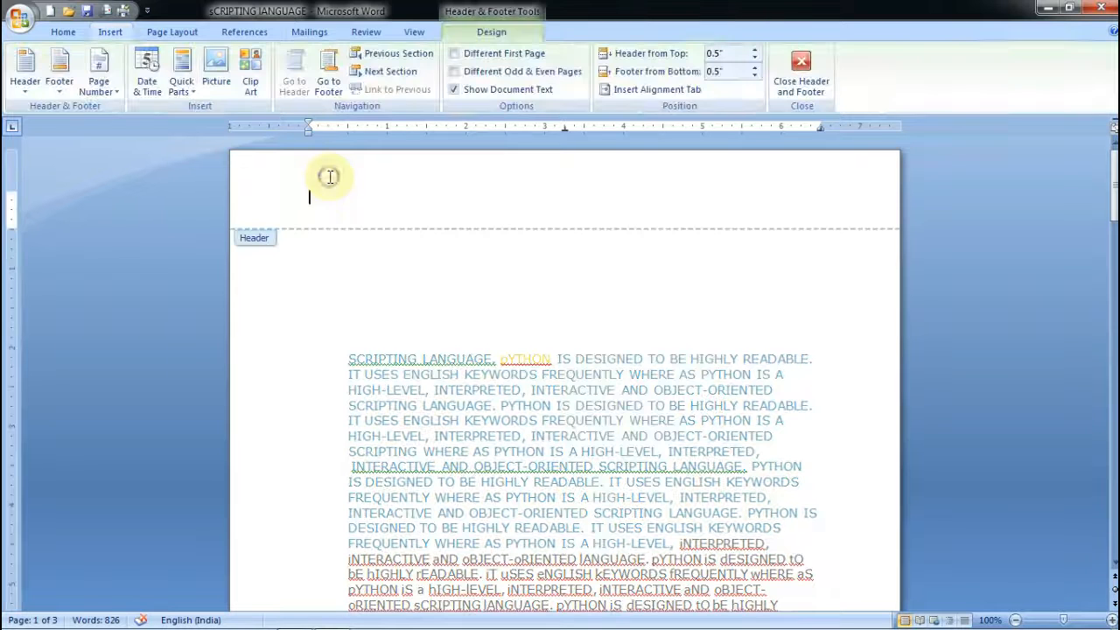
{"action": "double_click", "coordinate": [329, 258]}
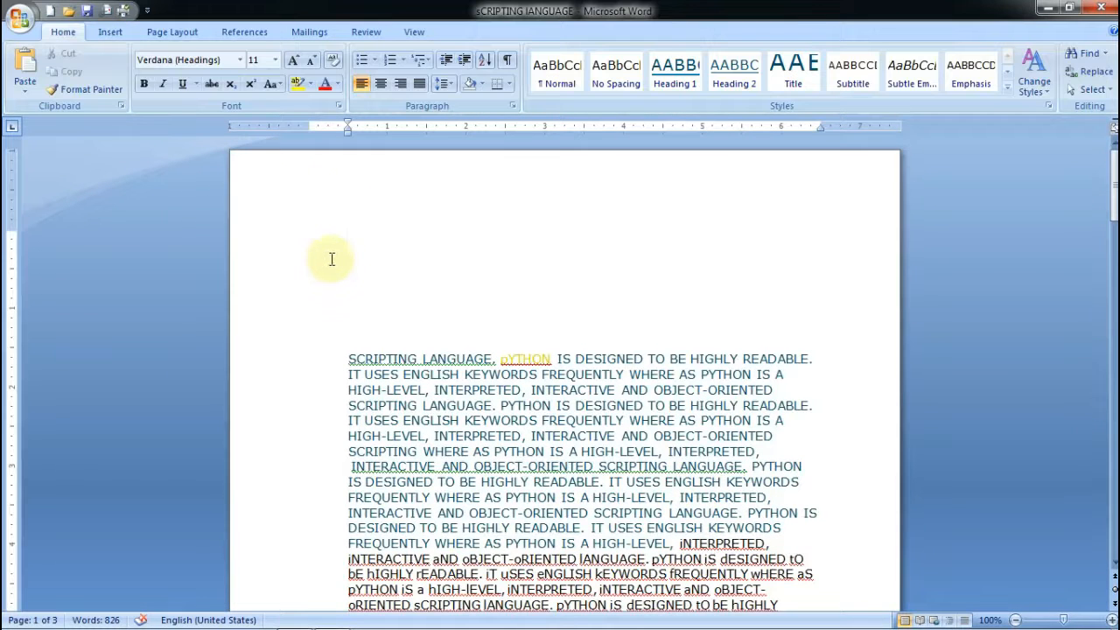
Browse the built-in header designs and insert the Blank (Three Columns) header
{"action": "left_click", "coordinate": [121, 36]}
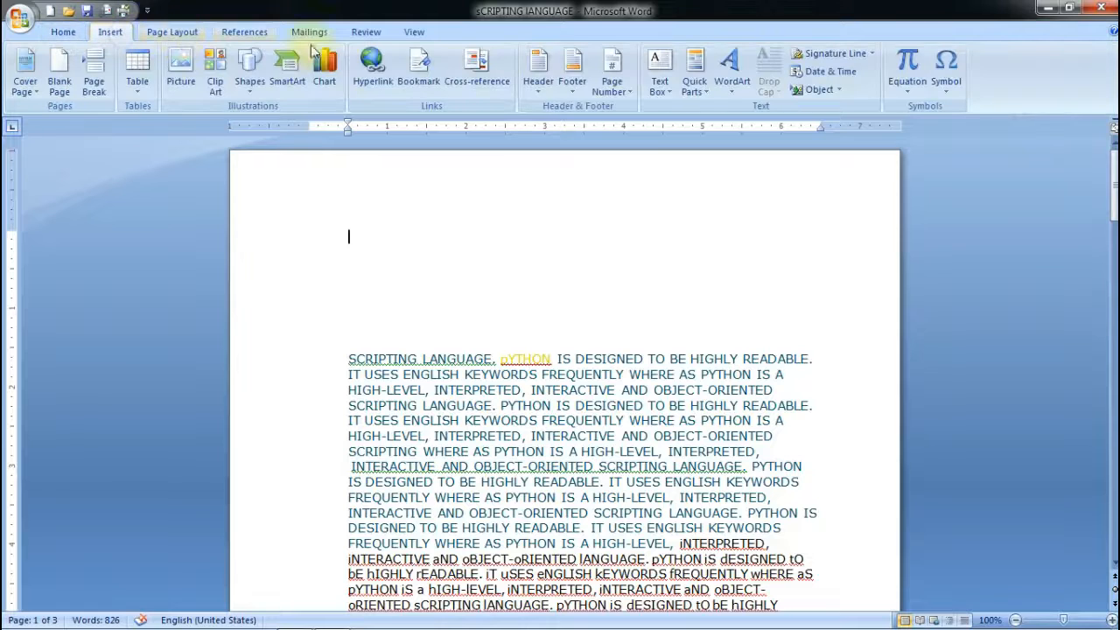
{"action": "left_click", "coordinate": [549, 79]}
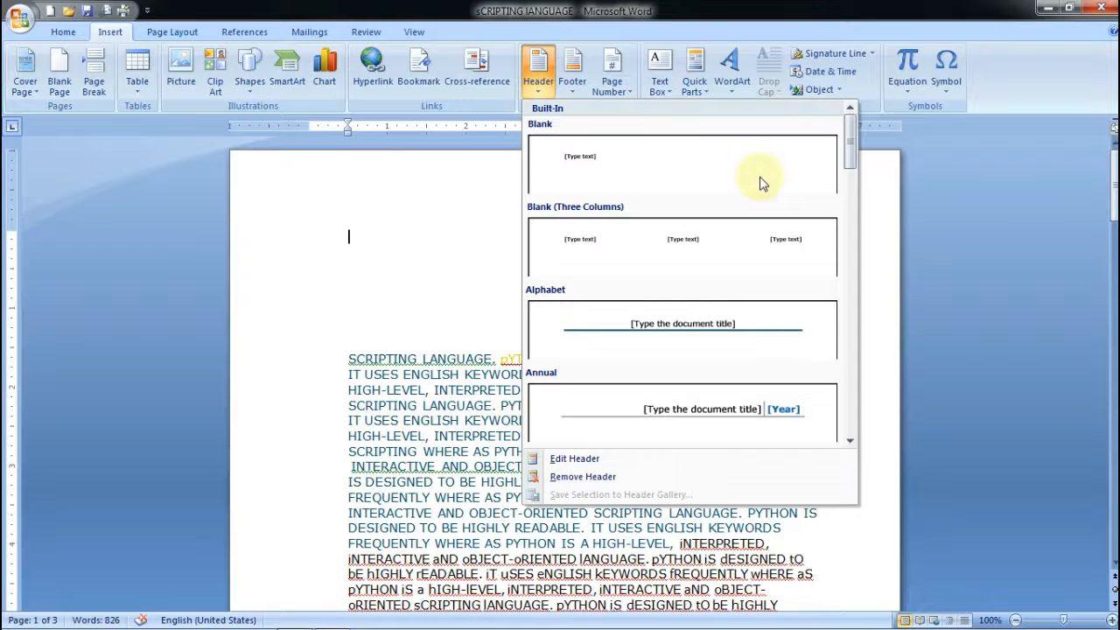
{"action": "scroll", "coordinate": [618, 404], "scroll_direction": "down", "scroll_amount": 3}
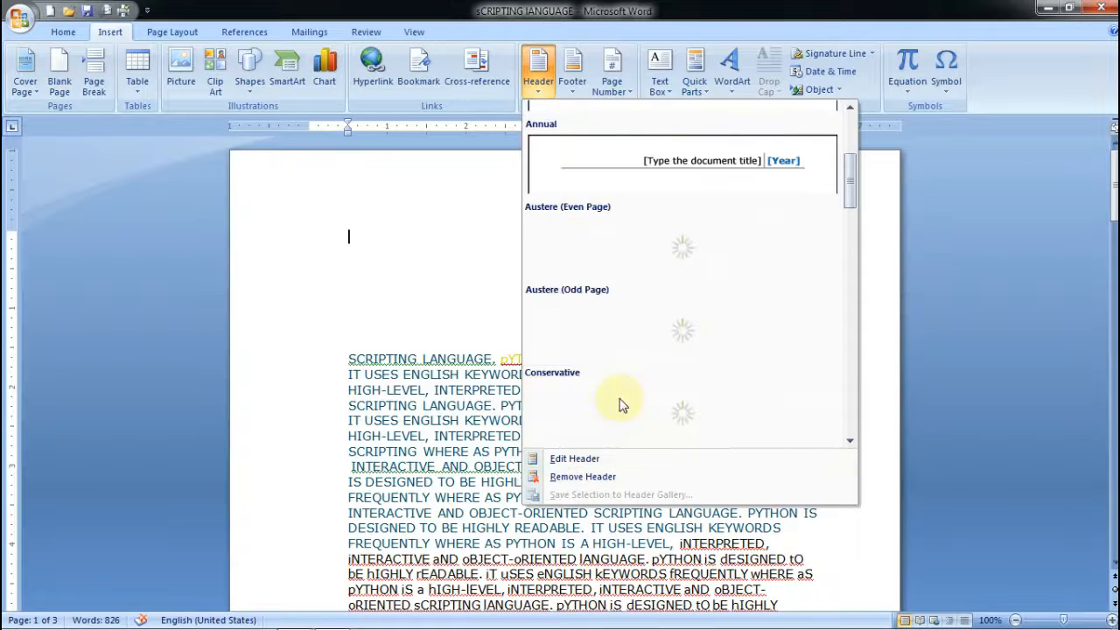
{"action": "scroll", "coordinate": [619, 404], "scroll_direction": "down", "scroll_amount": 14}
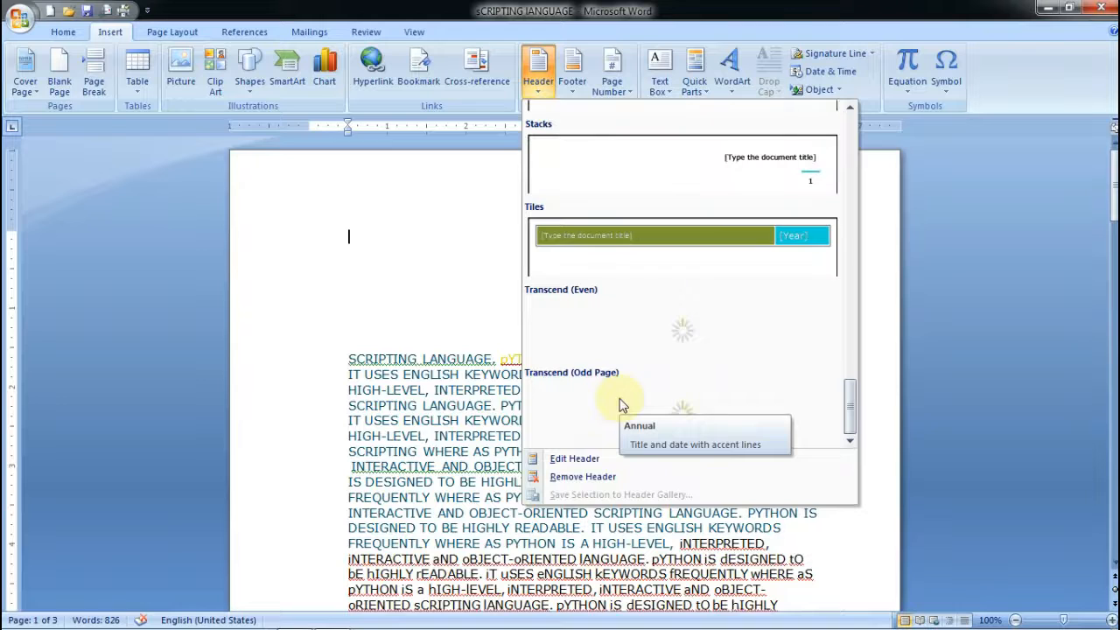
{"action": "scroll", "coordinate": [624, 400], "scroll_direction": "up", "scroll_amount": 6}
{"action": "scroll", "coordinate": [640, 424], "scroll_direction": "up", "scroll_amount": 12}
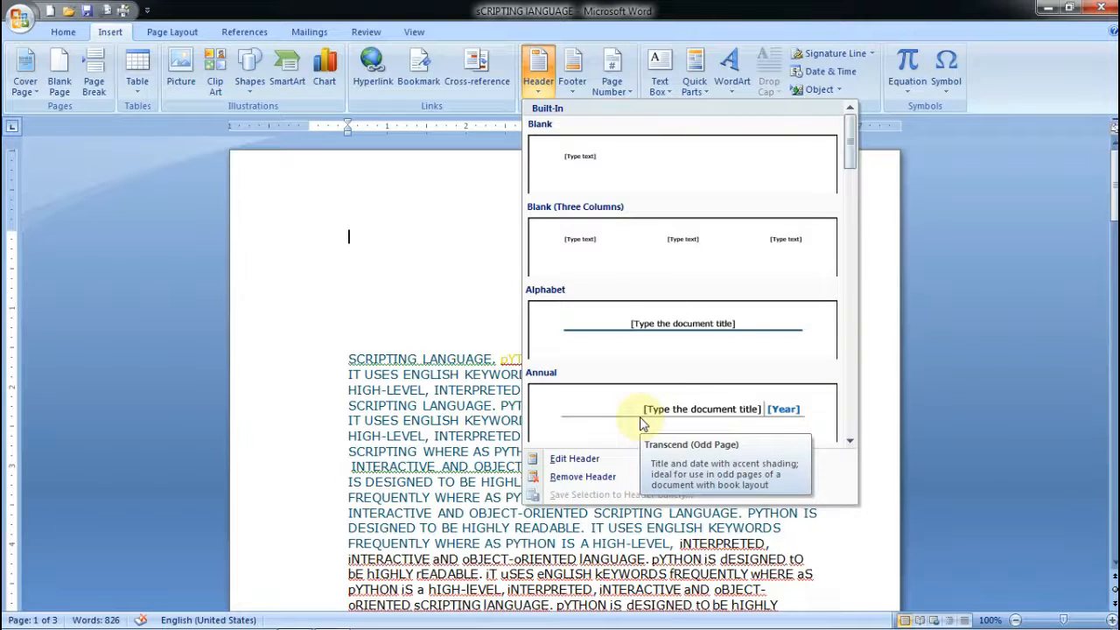
{"action": "left_click", "coordinate": [694, 267]}
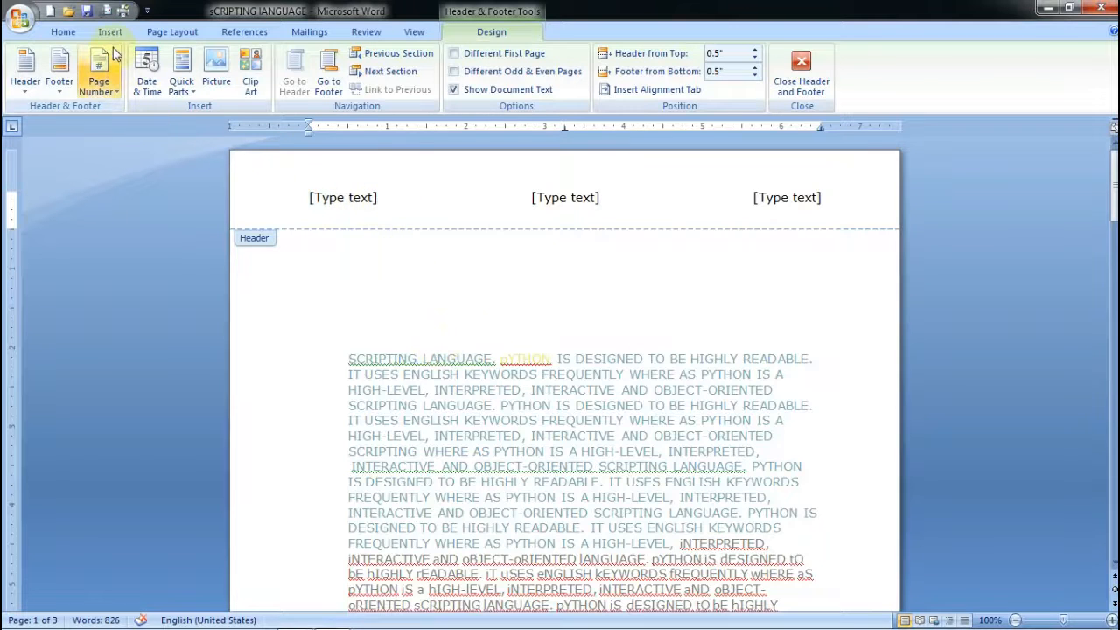
Insert the built-in Austere (Odd Page) footer into the document
{"action": "left_click", "coordinate": [110, 32]}
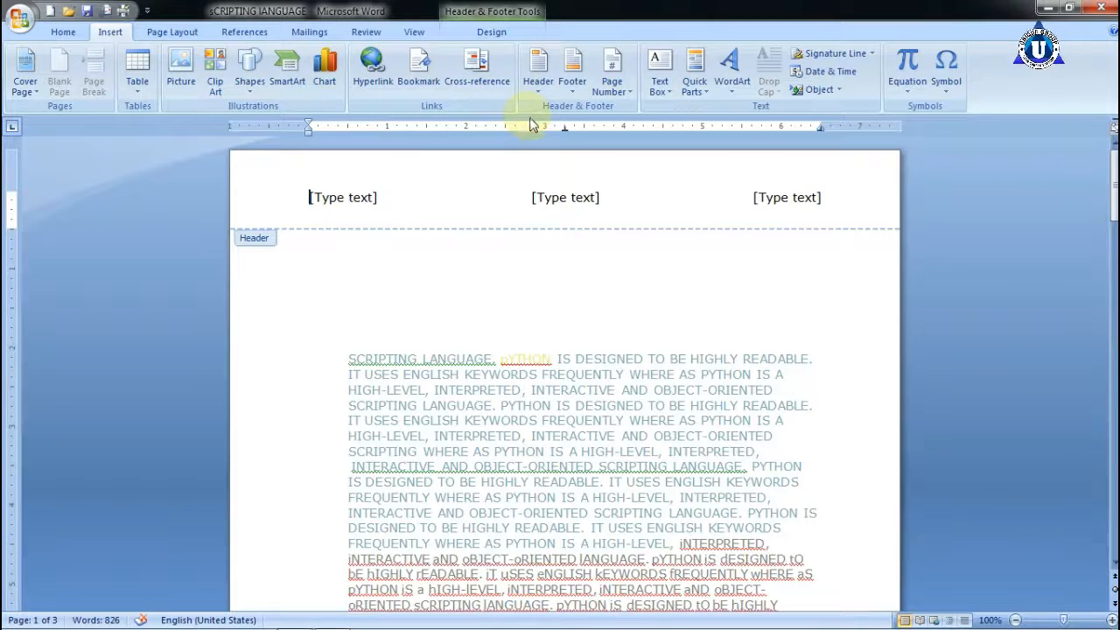
{"action": "left_click", "coordinate": [573, 87]}
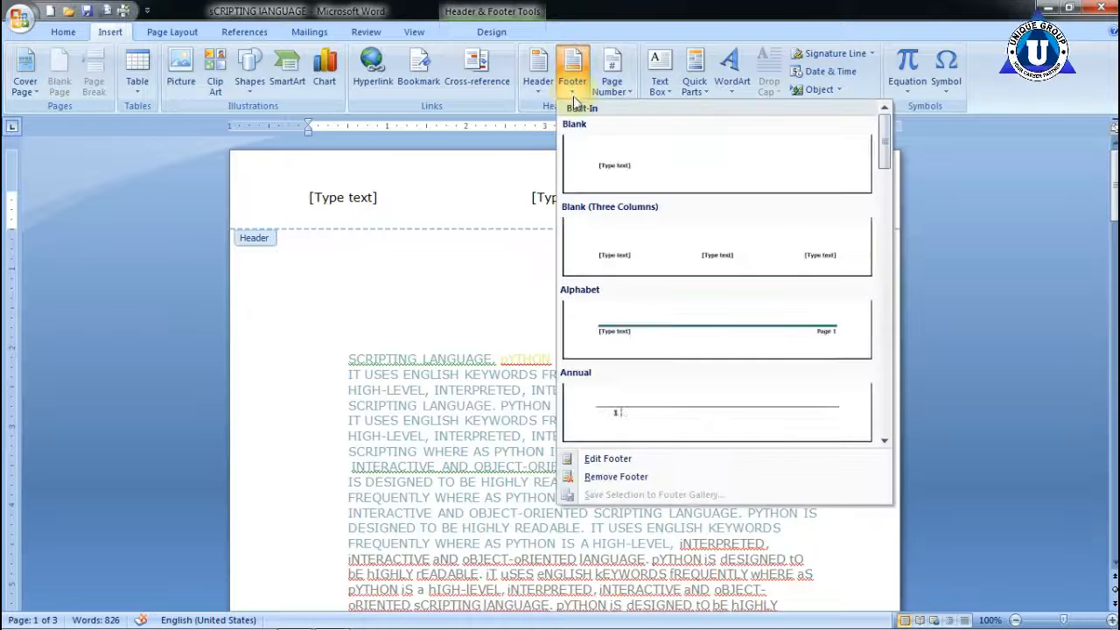
{"action": "scroll", "coordinate": [775, 372], "scroll_direction": "down", "scroll_amount": 6}
{"action": "scroll", "coordinate": [775, 374], "scroll_direction": "up", "scroll_amount": 5}
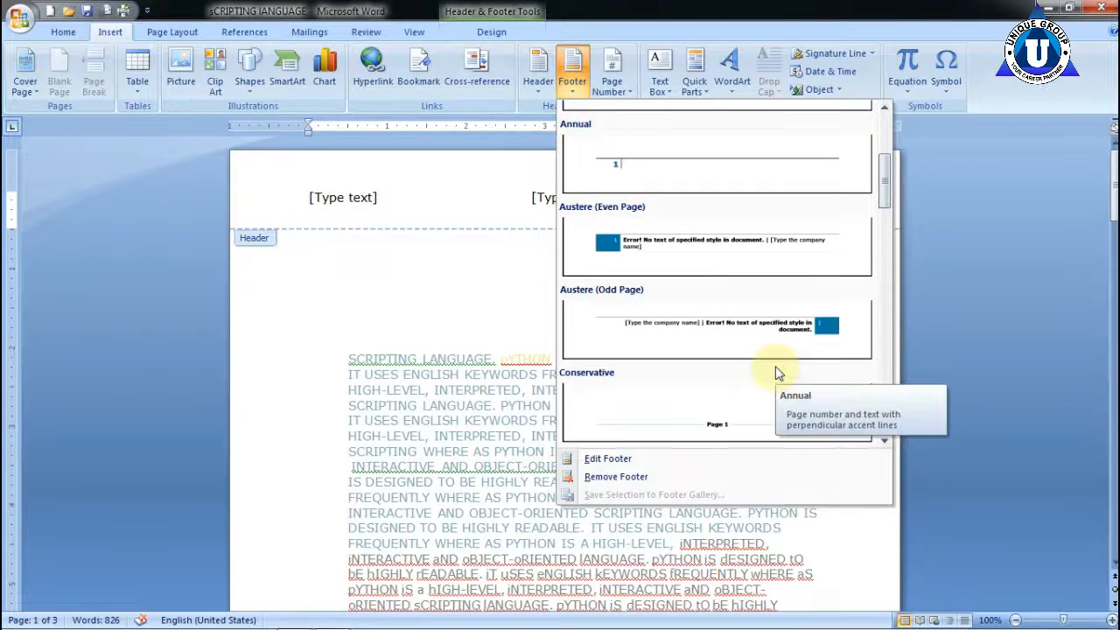
{"action": "left_click", "coordinate": [775, 338]}
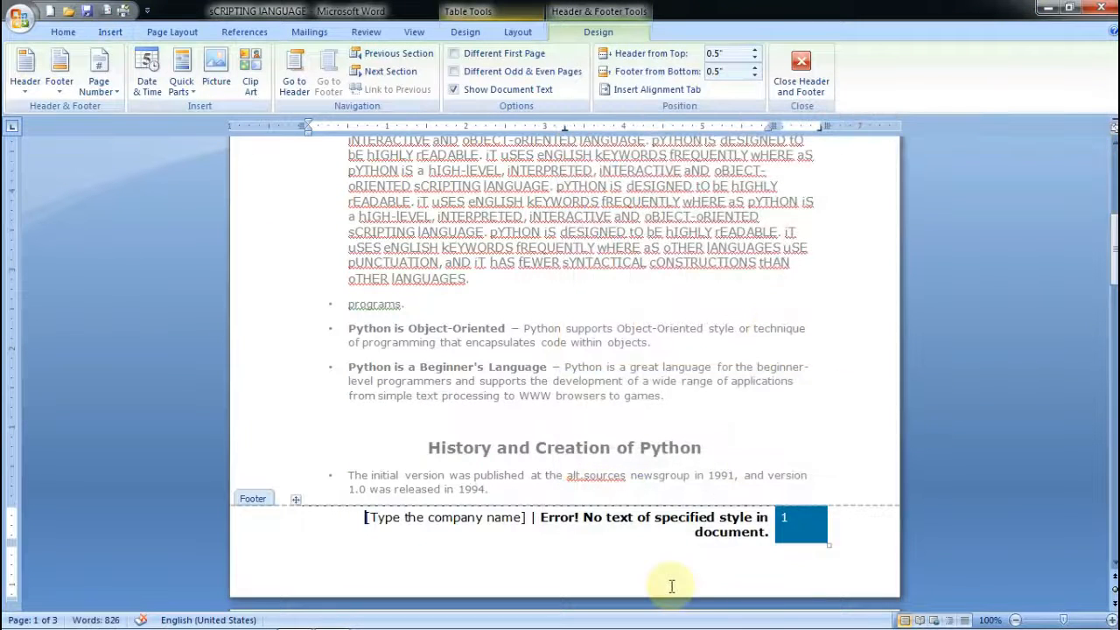
Check the header and footer across the following pages and return to the body text
{"action": "left_click", "coordinate": [782, 570]}
{"action": "scroll", "coordinate": [786, 580], "scroll_direction": "down", "scroll_amount": 4}
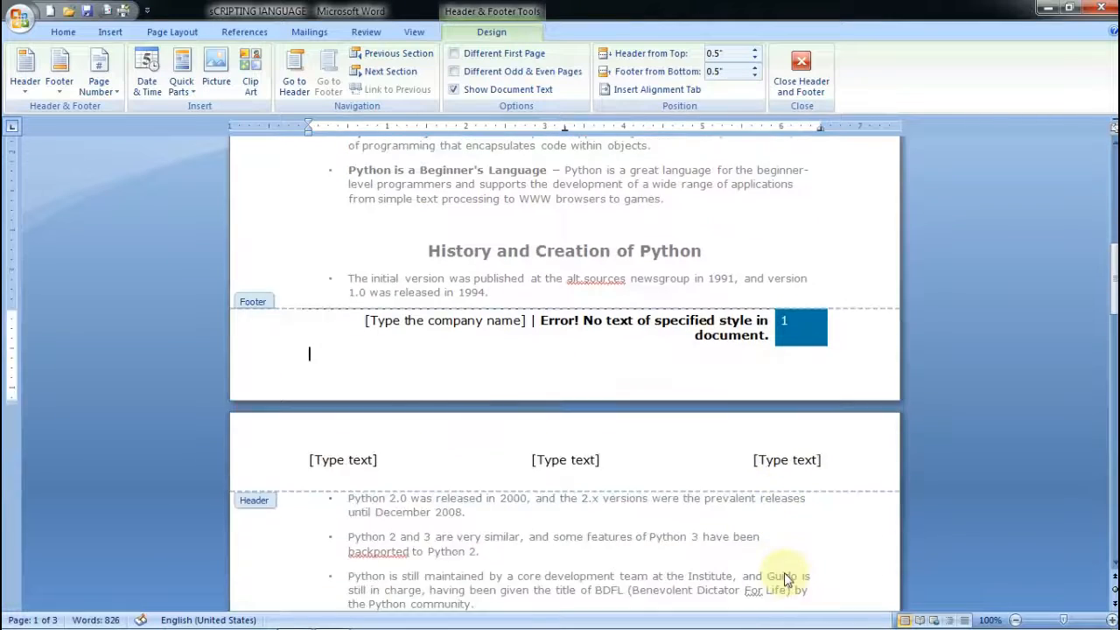
{"action": "scroll", "coordinate": [785, 579], "scroll_direction": "down", "scroll_amount": 15}
{"action": "scroll", "coordinate": [785, 579], "scroll_direction": "up", "scroll_amount": 8}
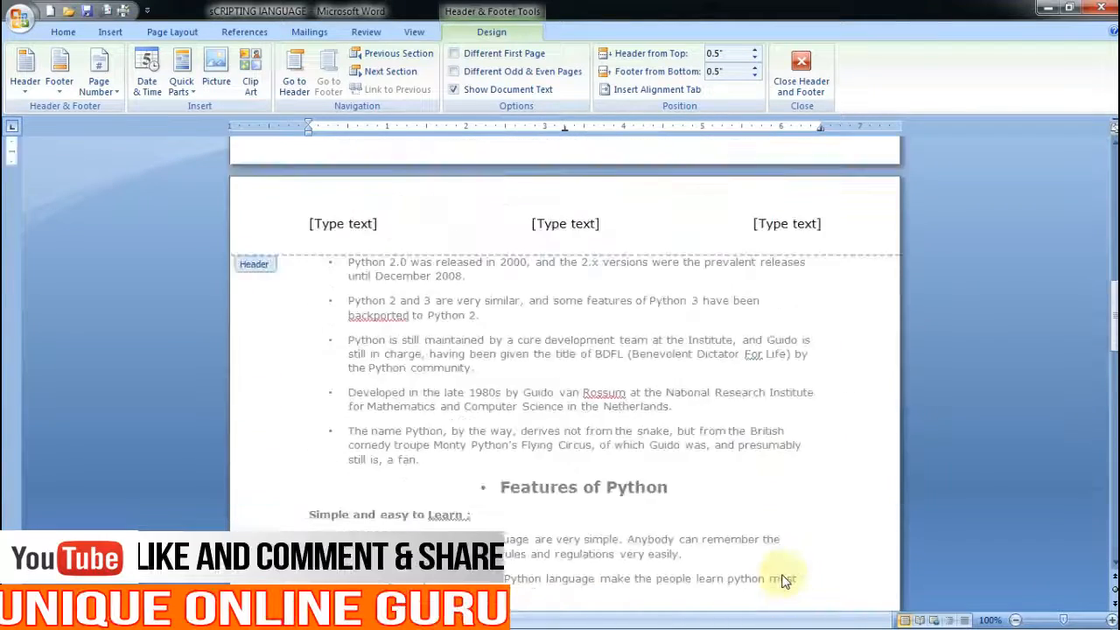
{"action": "scroll", "coordinate": [785, 580], "scroll_direction": "up", "scroll_amount": 5}
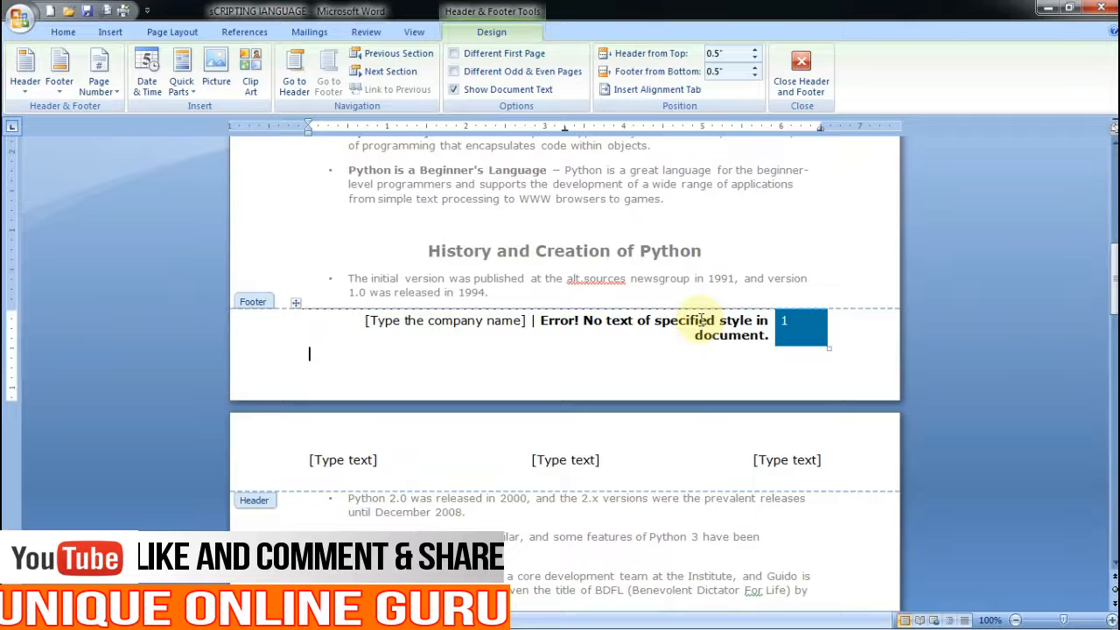
{"action": "double_click", "coordinate": [687, 278]}
{"action": "scroll", "coordinate": [688, 281], "scroll_direction": "up", "scroll_amount": 2}
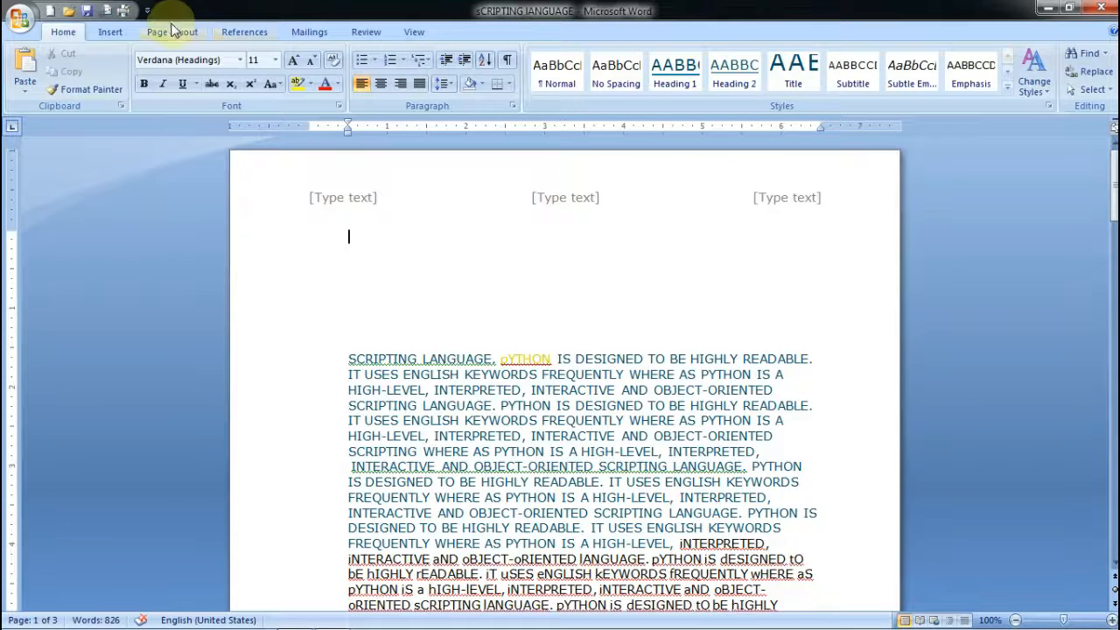
Insert a page number at the top of the page in the Plain Number 1 design
{"action": "left_click", "coordinate": [103, 35]}
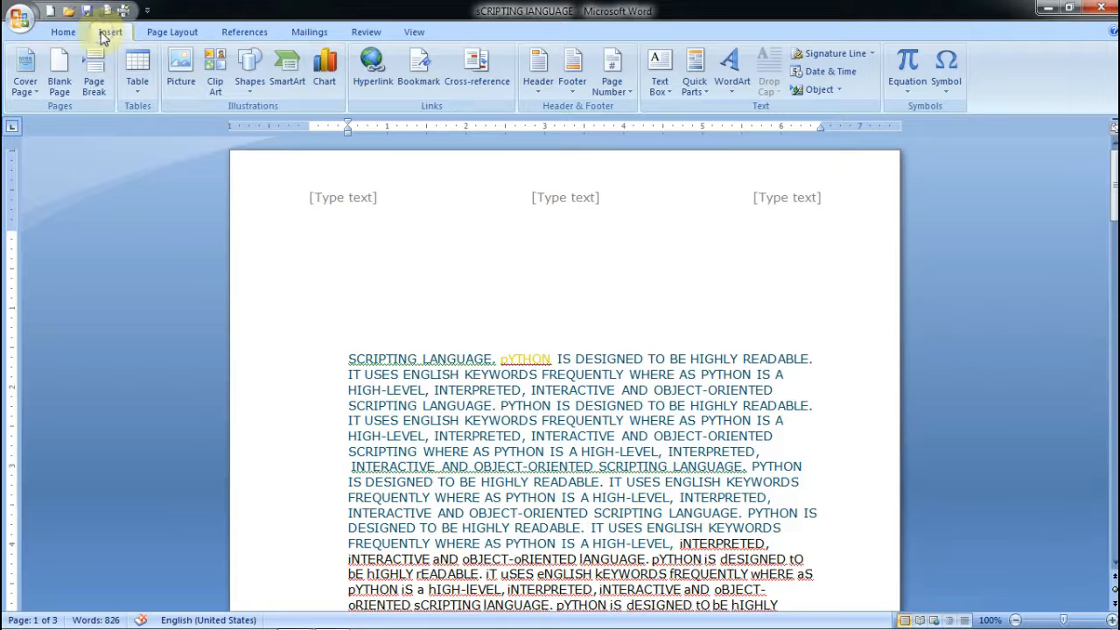
{"action": "left_click", "coordinate": [605, 91]}
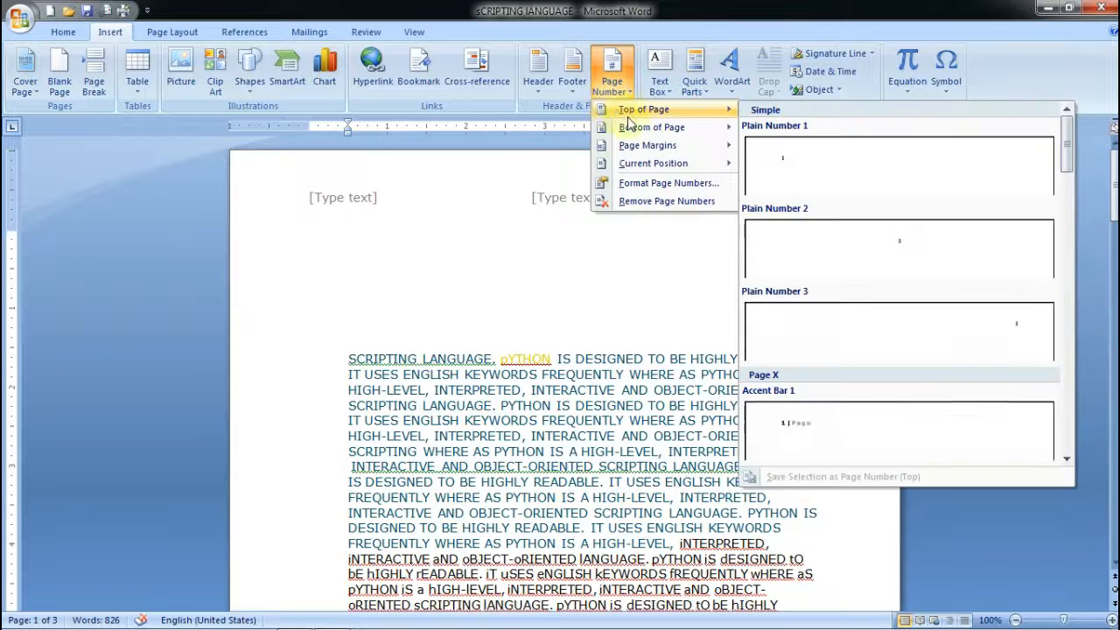
{"action": "mouse_move", "coordinate": [661, 129]}
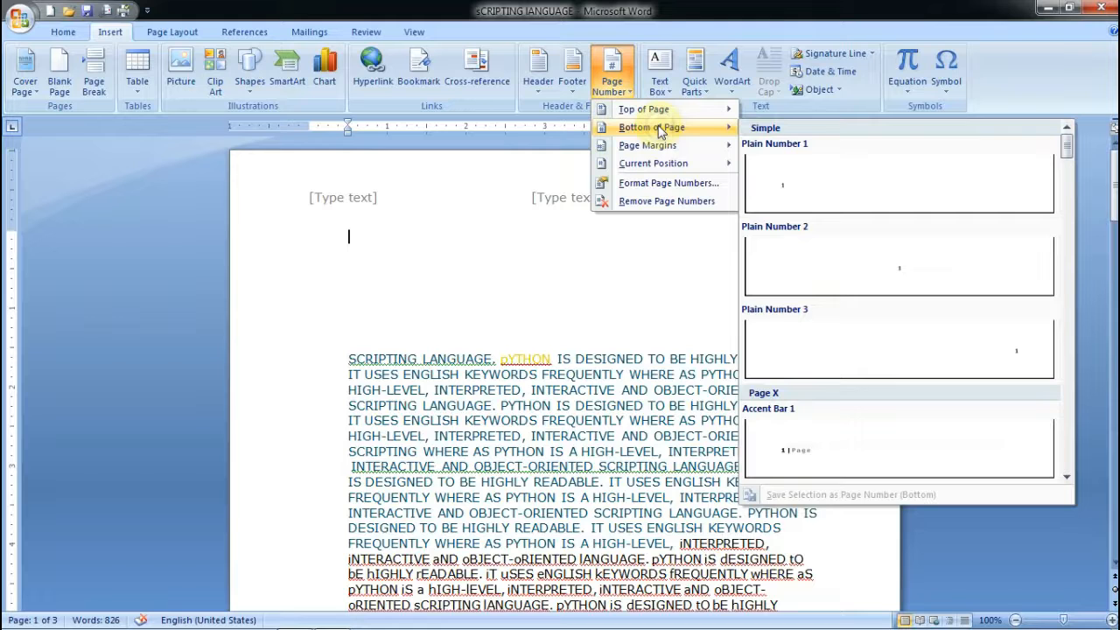
{"action": "mouse_move", "coordinate": [657, 111]}
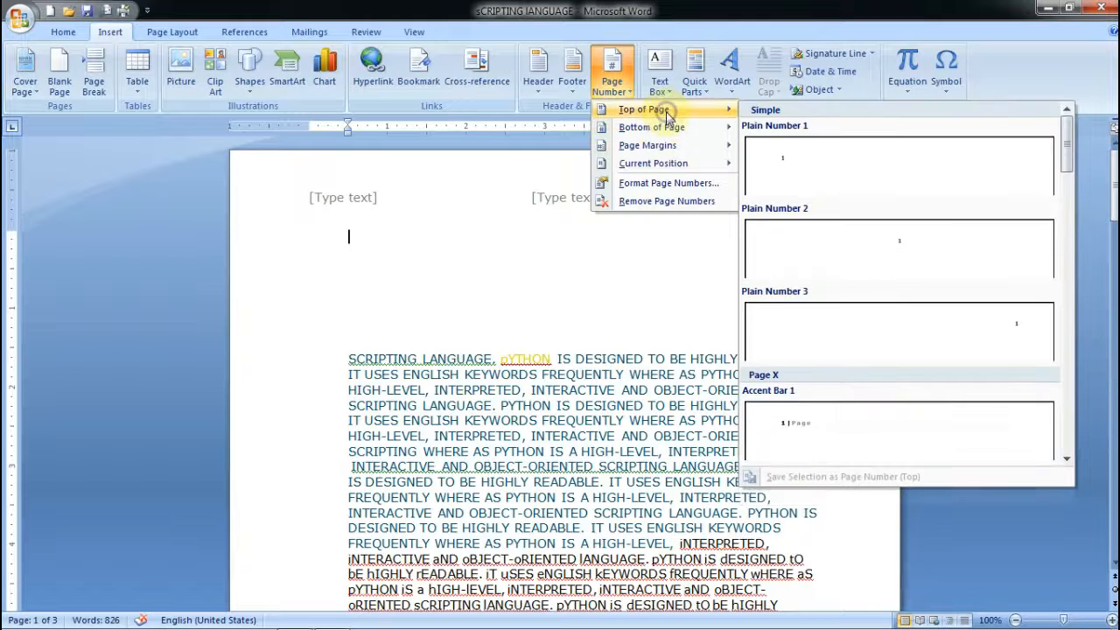
{"action": "left_click", "coordinate": [814, 174]}
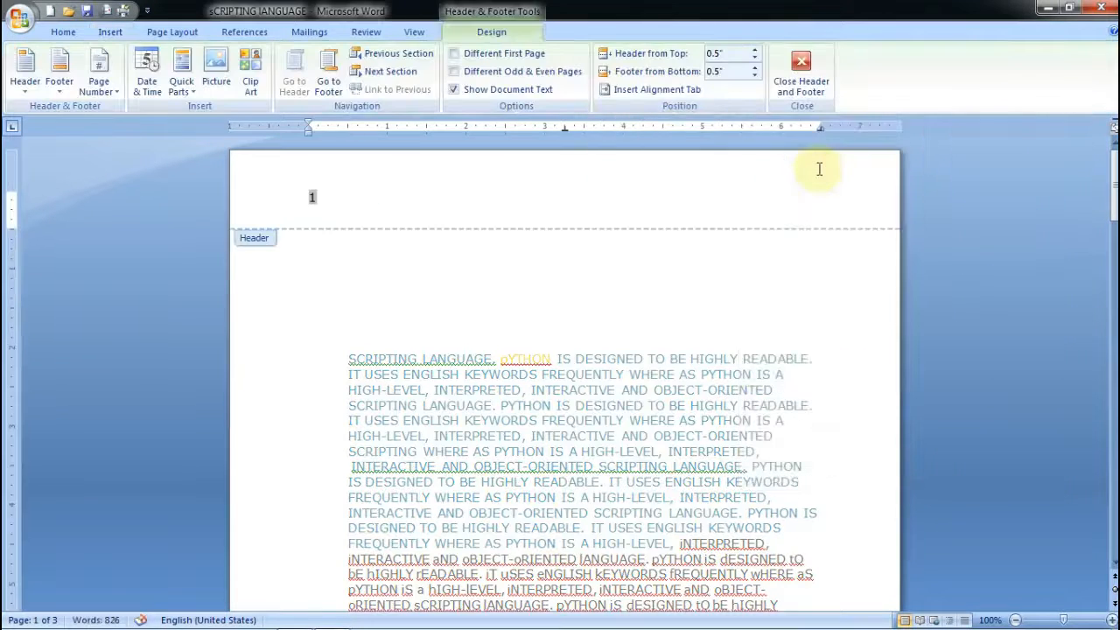
Leave header editing and check the page numbers through to the document's last page
{"action": "scroll", "coordinate": [625, 573], "scroll_direction": "down", "scroll_amount": 15}
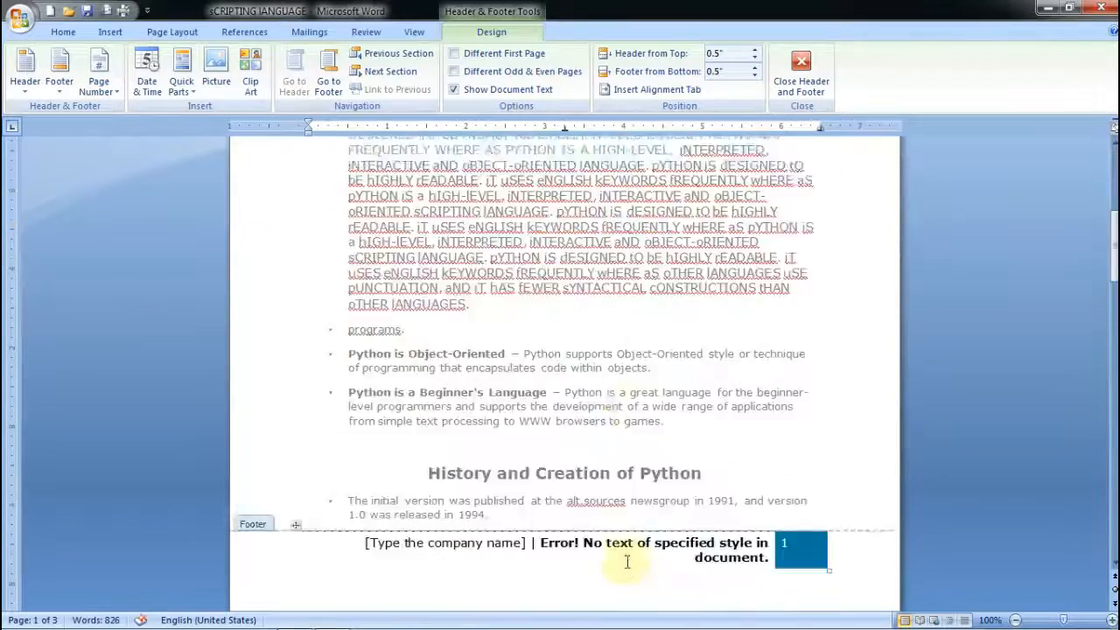
{"action": "double_click", "coordinate": [625, 573]}
{"action": "scroll", "coordinate": [626, 573], "scroll_direction": "down", "scroll_amount": 10}
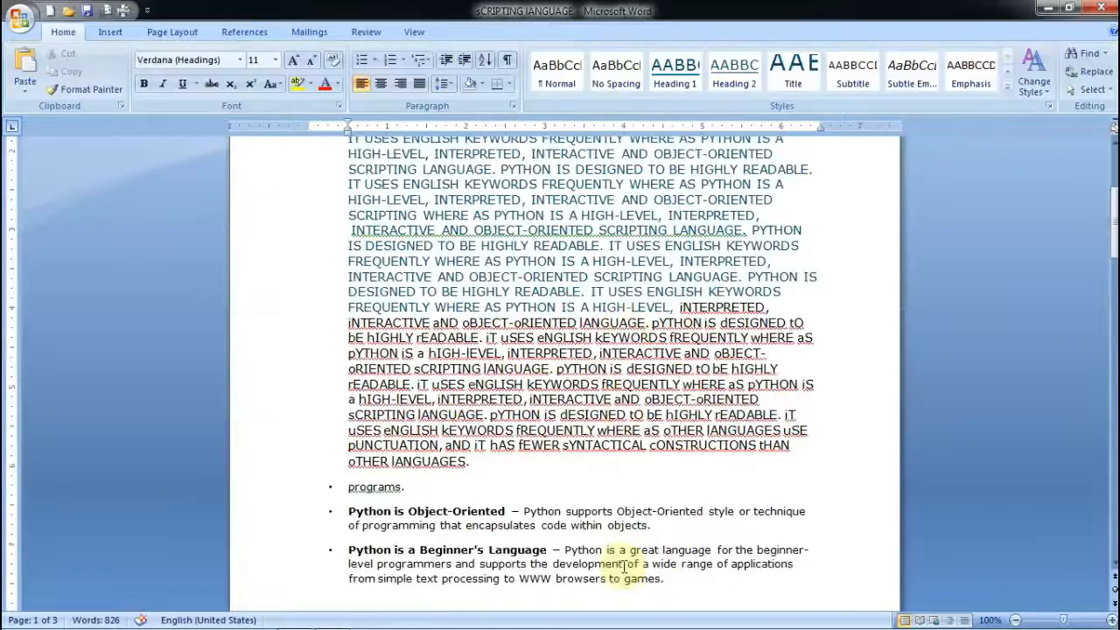
{"action": "scroll", "coordinate": [625, 573], "scroll_direction": "down", "scroll_amount": 20}
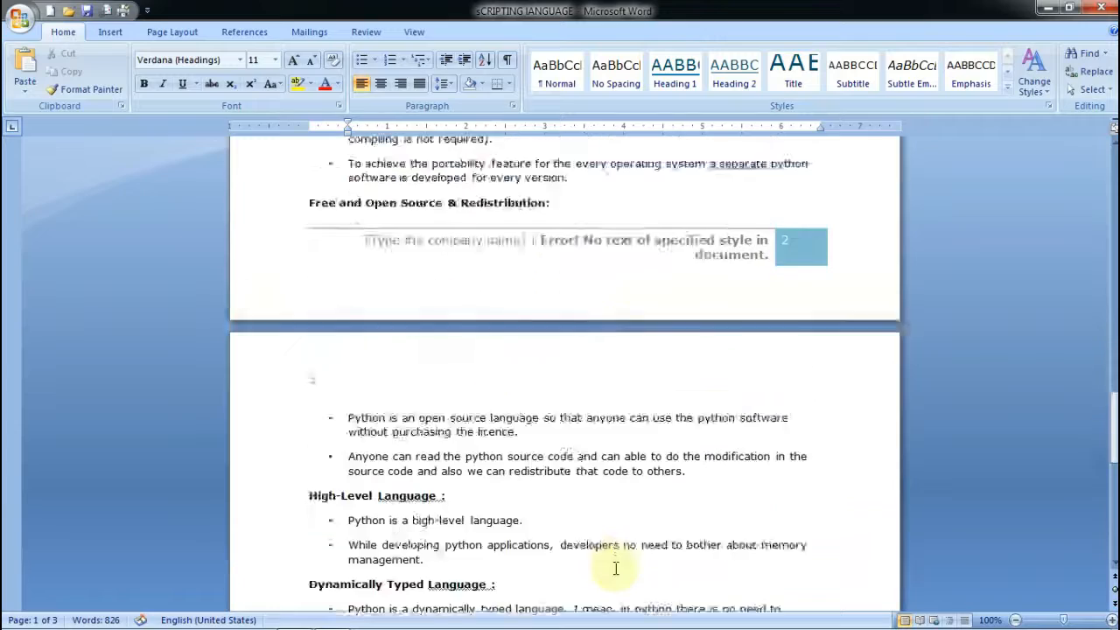
{"action": "scroll", "coordinate": [618, 568], "scroll_direction": "down", "scroll_amount": 8}
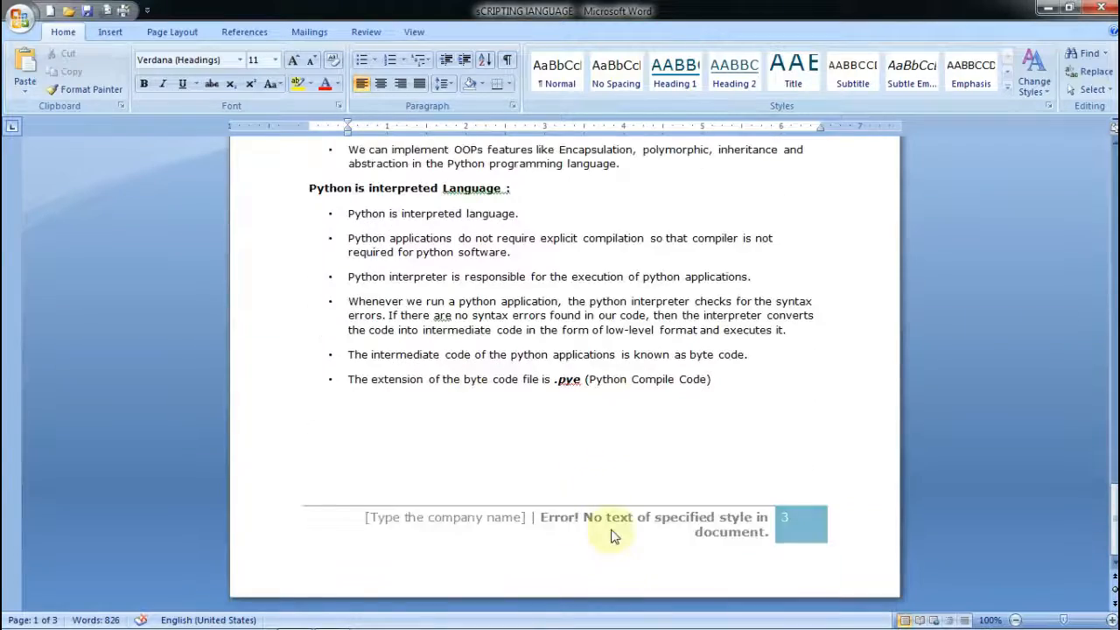
Place the cursor in the blank area below the last bullet of the document and insert an Alphabet Quote text box
{"action": "left_click", "coordinate": [598, 465]}
{"action": "scroll", "coordinate": [598, 465], "scroll_direction": "up", "scroll_amount": 20}
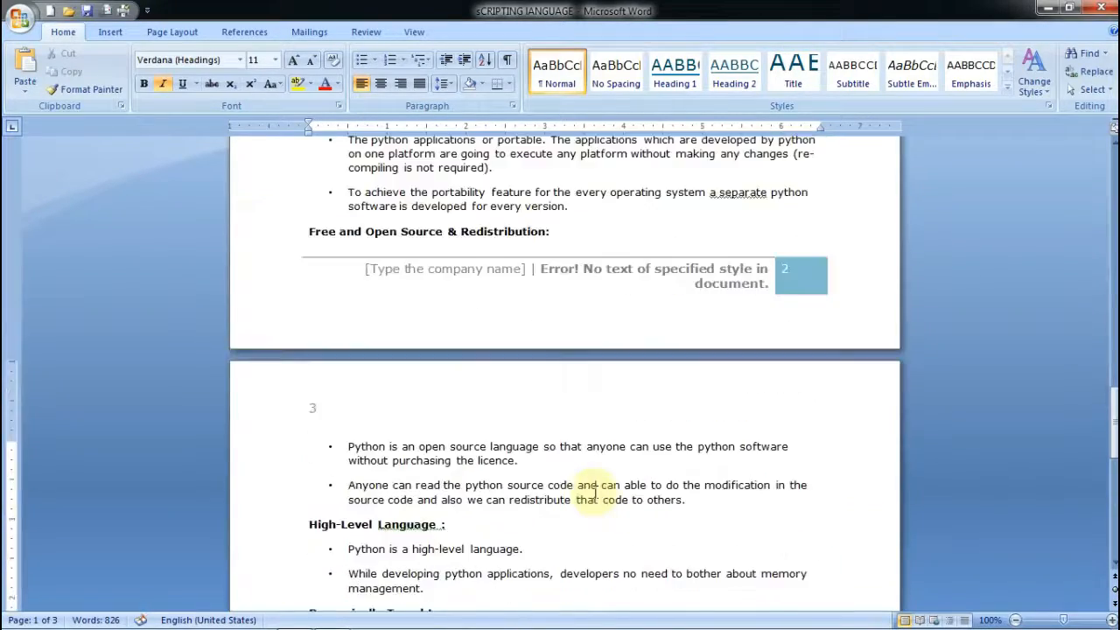
{"action": "scroll", "coordinate": [595, 491], "scroll_direction": "up", "scroll_amount": 20}
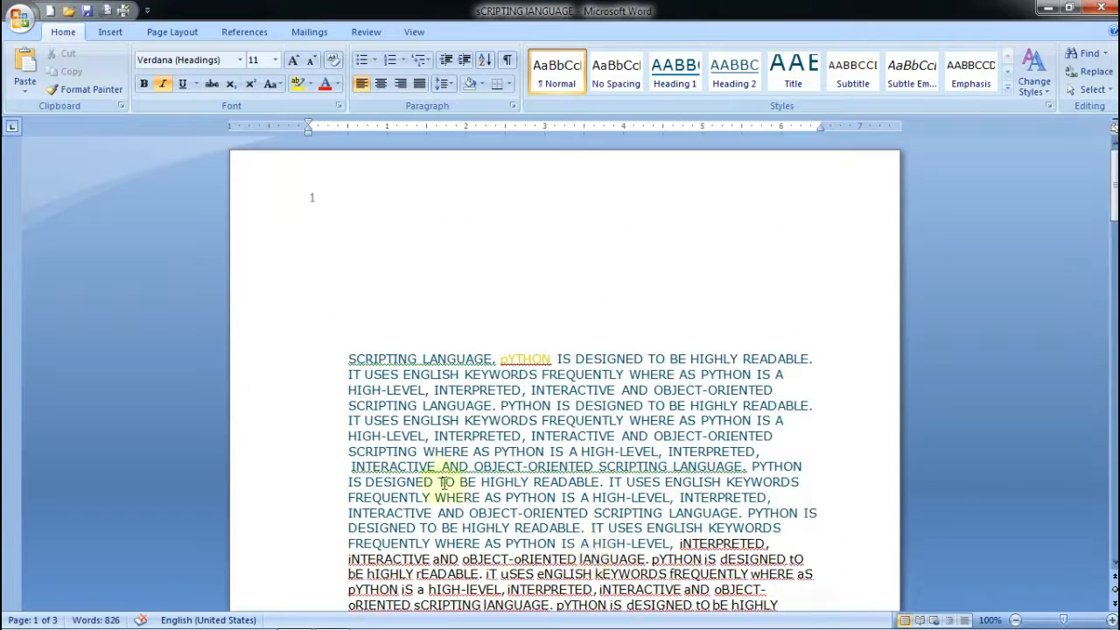
{"action": "left_click", "coordinate": [112, 33]}
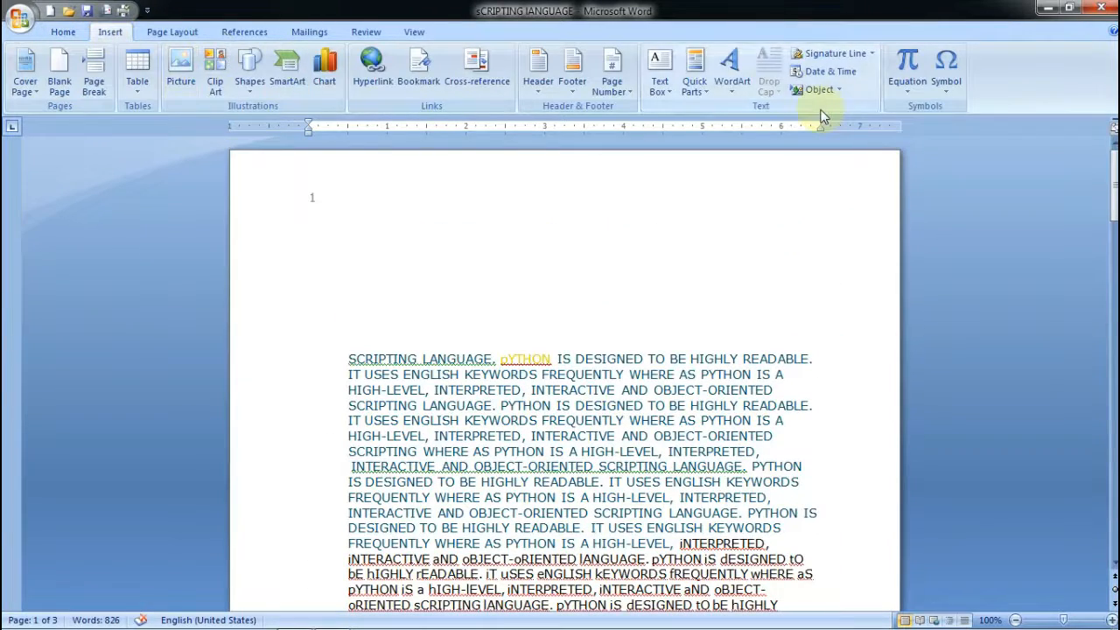
{"action": "left_click", "coordinate": [662, 87]}
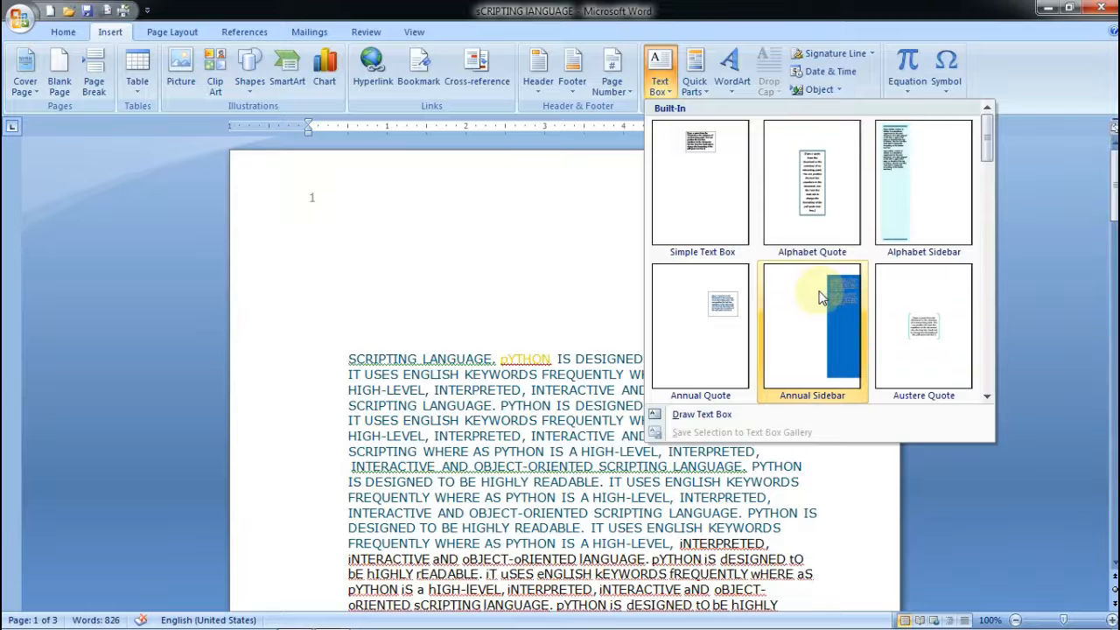
{"action": "left_click", "coordinate": [831, 234]}
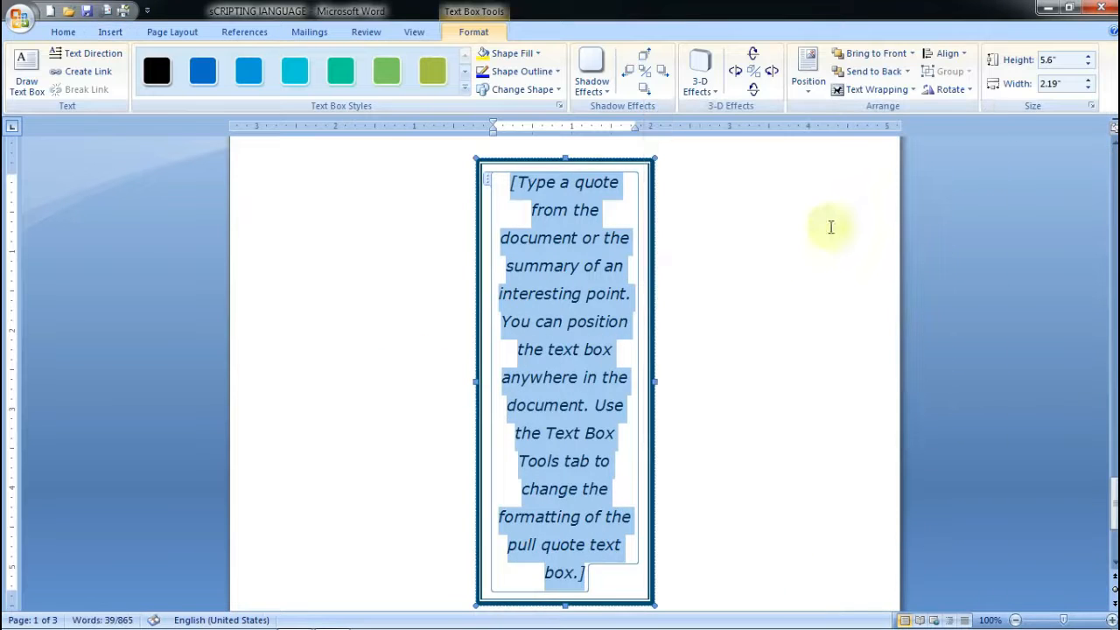
Replace the quote placeholder with filler text starting "Jgjgnbvn nvnvnvnb" and move the text box up between the Dynamically Typed and POP & OOP paragraphs
{"action": "scroll", "coordinate": [740, 411], "scroll_direction": "up", "scroll_amount": 8}
{"action": "scroll", "coordinate": [738, 442], "scroll_direction": "down", "scroll_amount": 12}
{"action": "scroll", "coordinate": [738, 446], "scroll_direction": "up", "scroll_amount": 8}
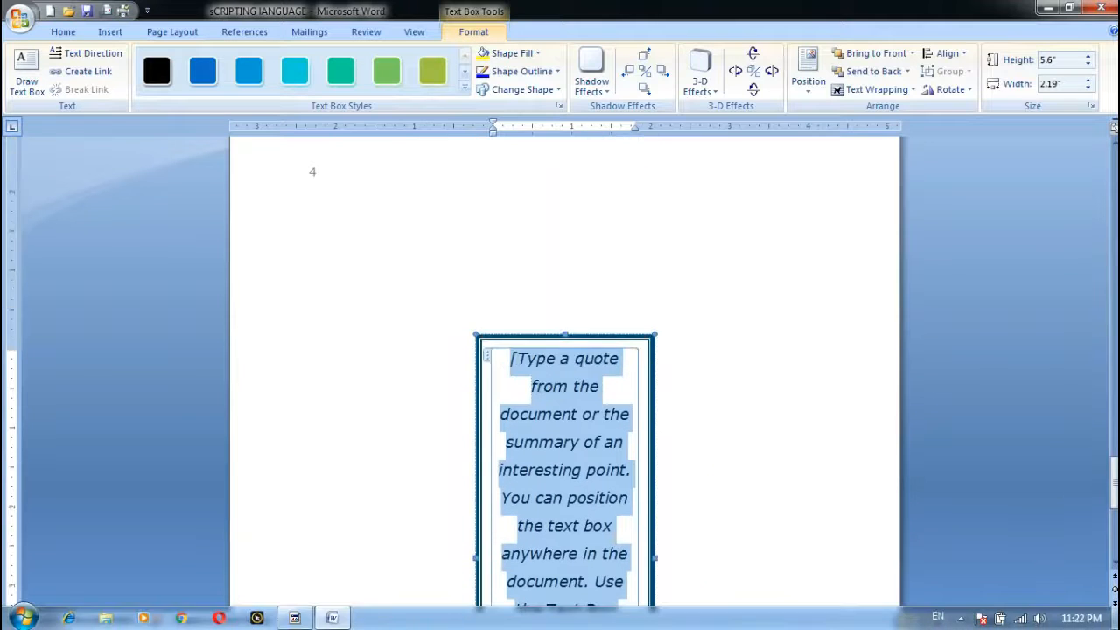
{"action": "mouse_move", "coordinate": [1116, 621]}
{"action": "type", "text": "jgjg"}
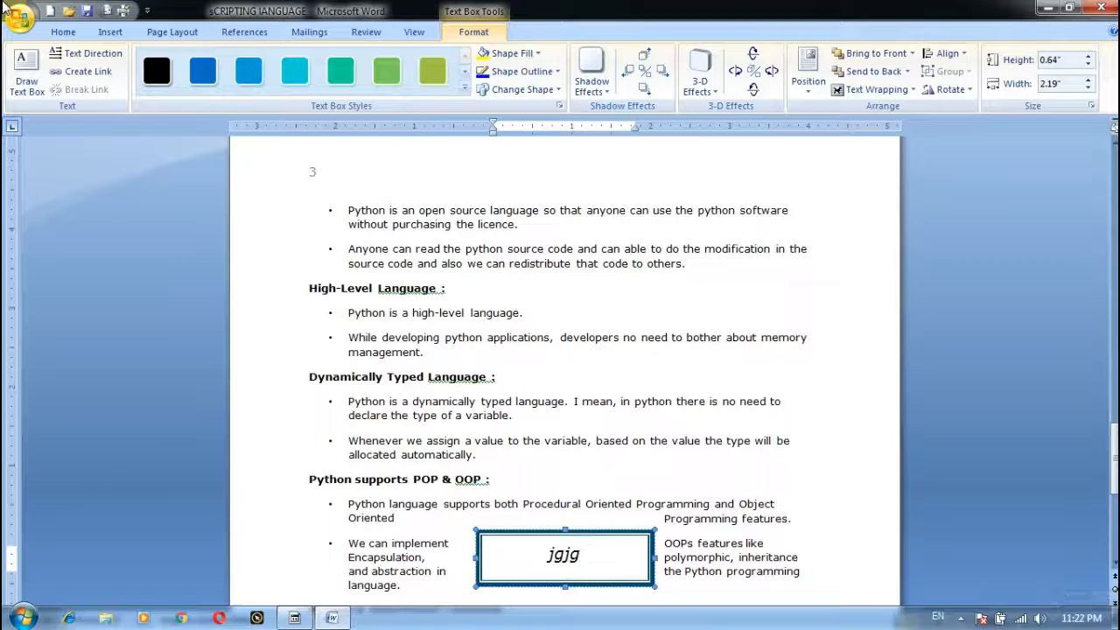
{"action": "type", "text": "nbvn nvnvnvnb bnm"}
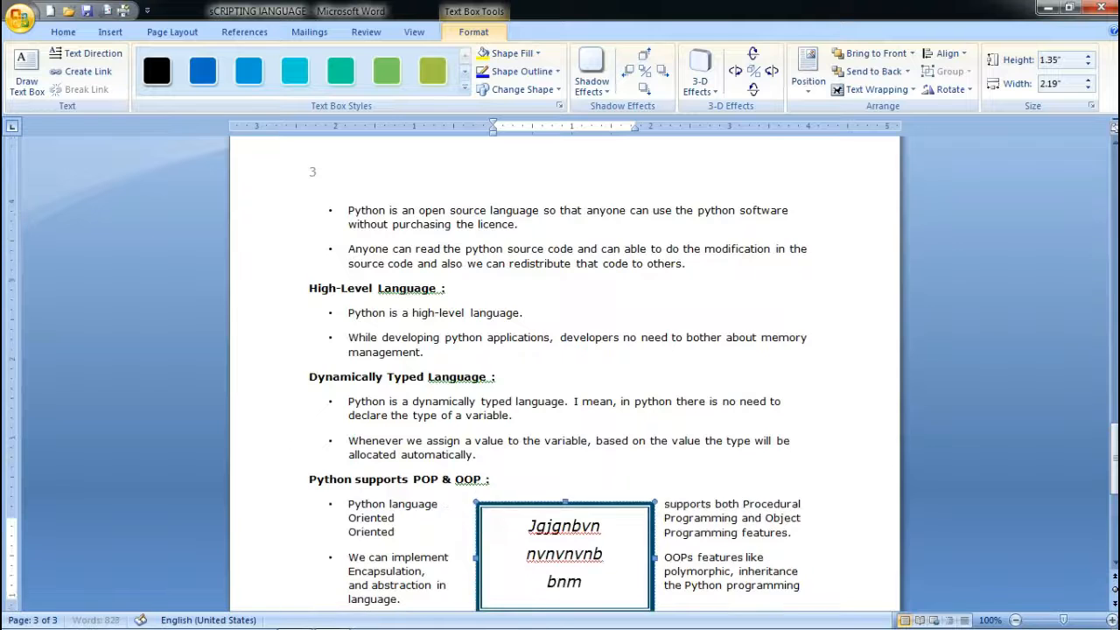
{"action": "type", "text": "vnvnvnvnvnvnvnvnvnvnvnvnvnvnvnvn"}
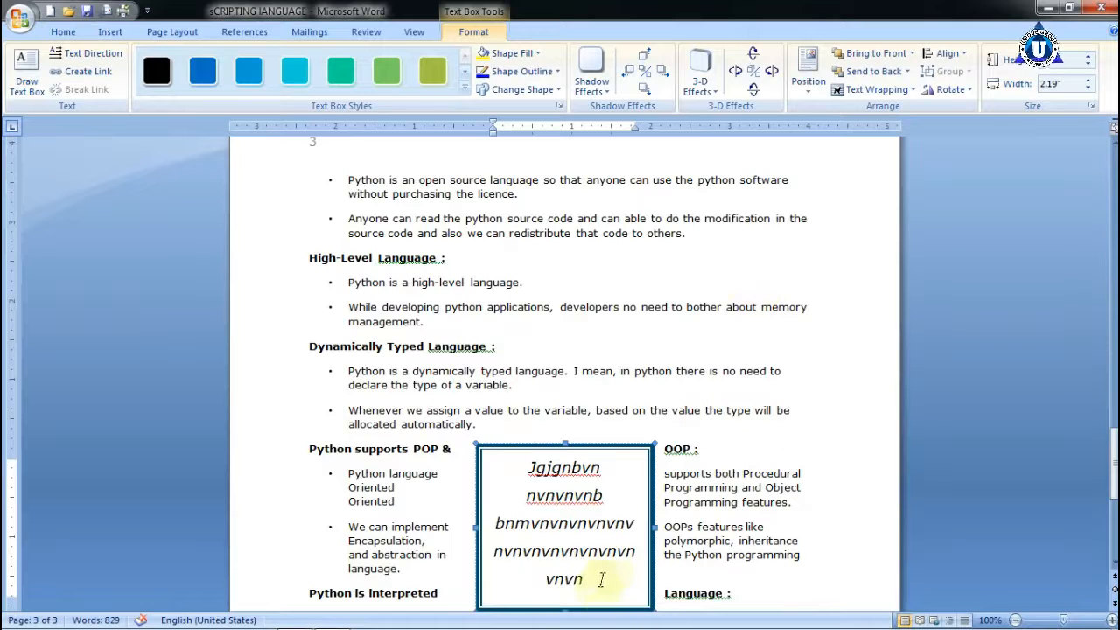
{"action": "left_click_drag", "start_coordinate": [653, 591], "coordinate": [618, 529]}
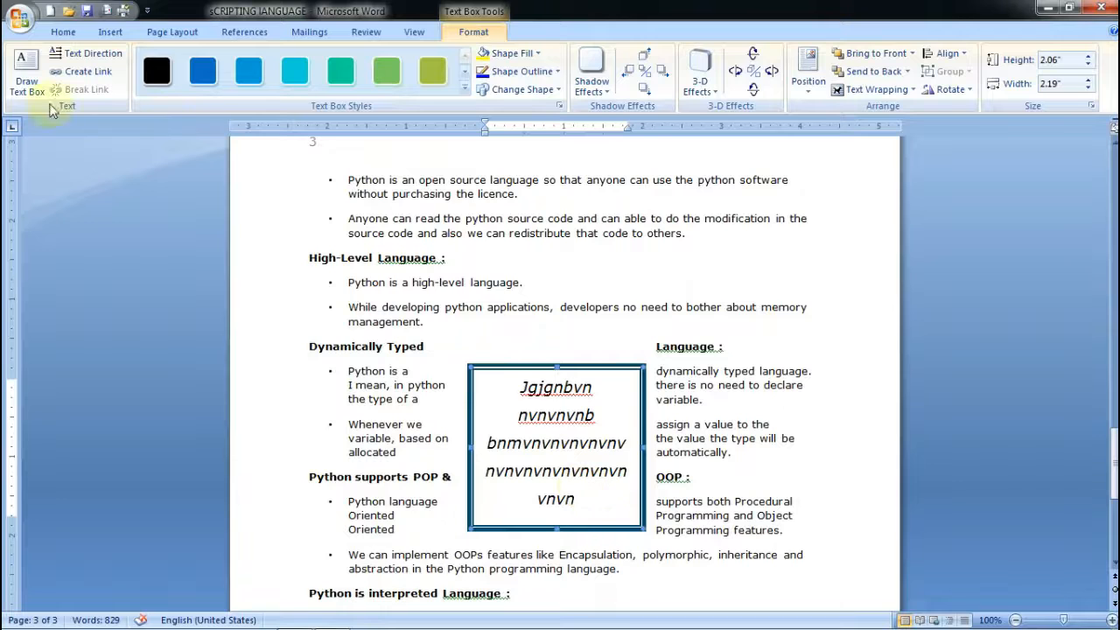
{"action": "left_click", "coordinate": [112, 33]}
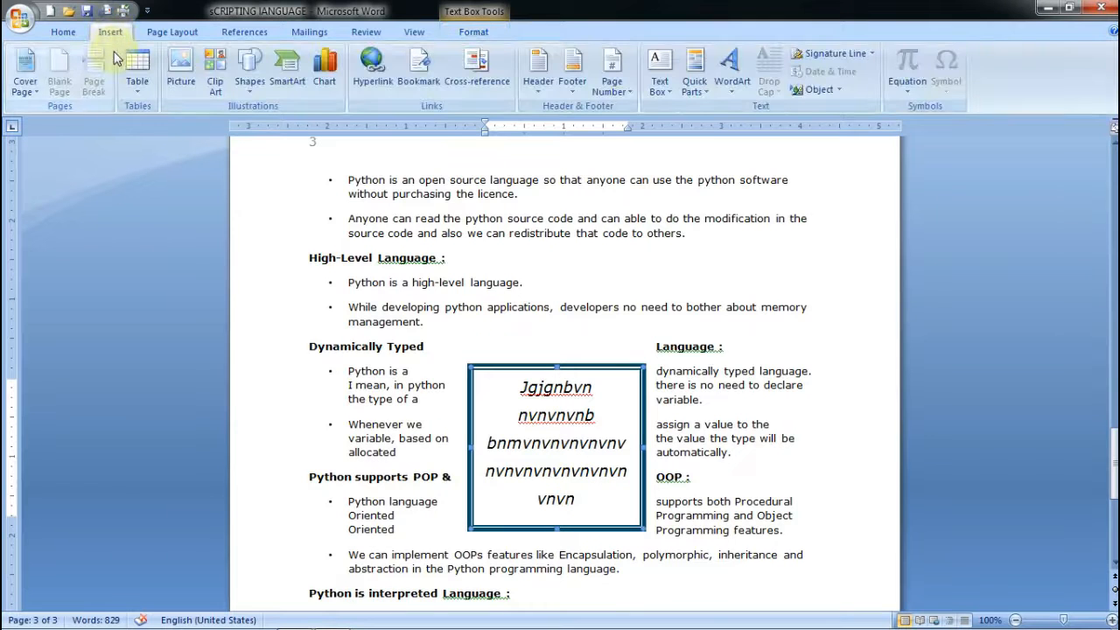